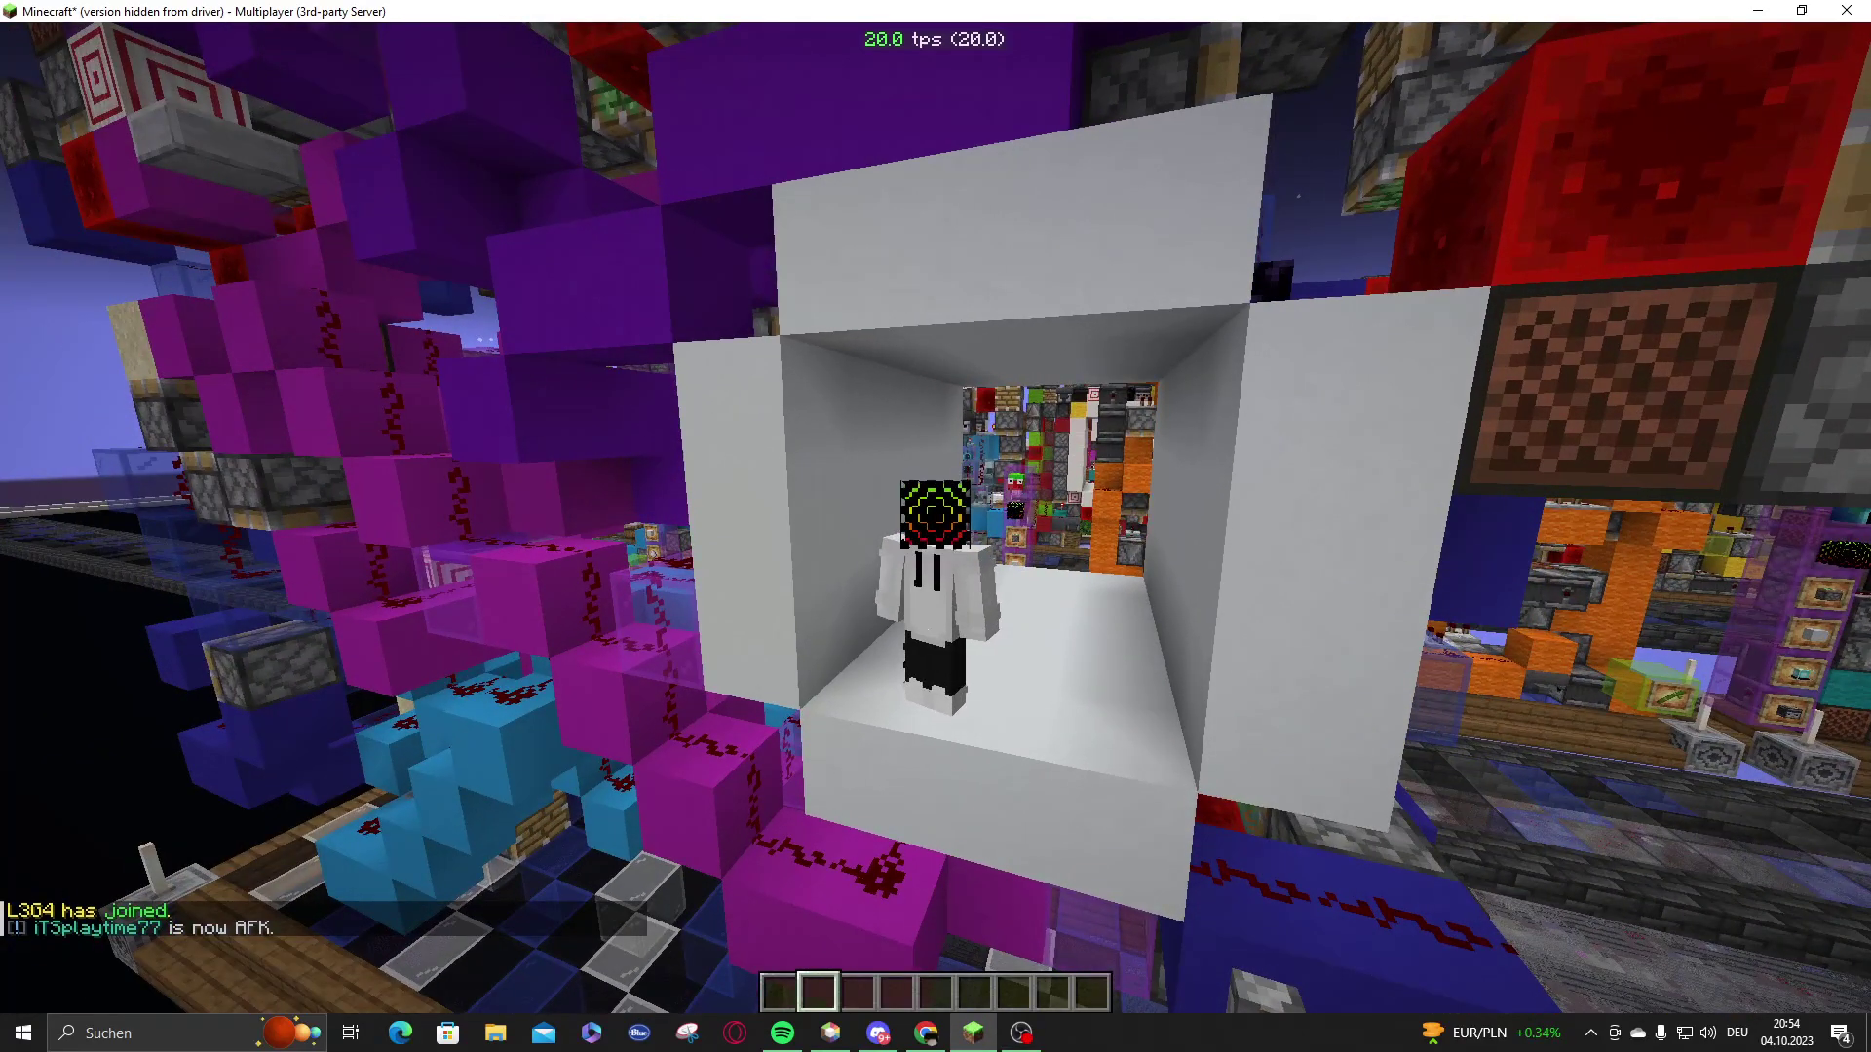
{"action": "key", "text": "s"}
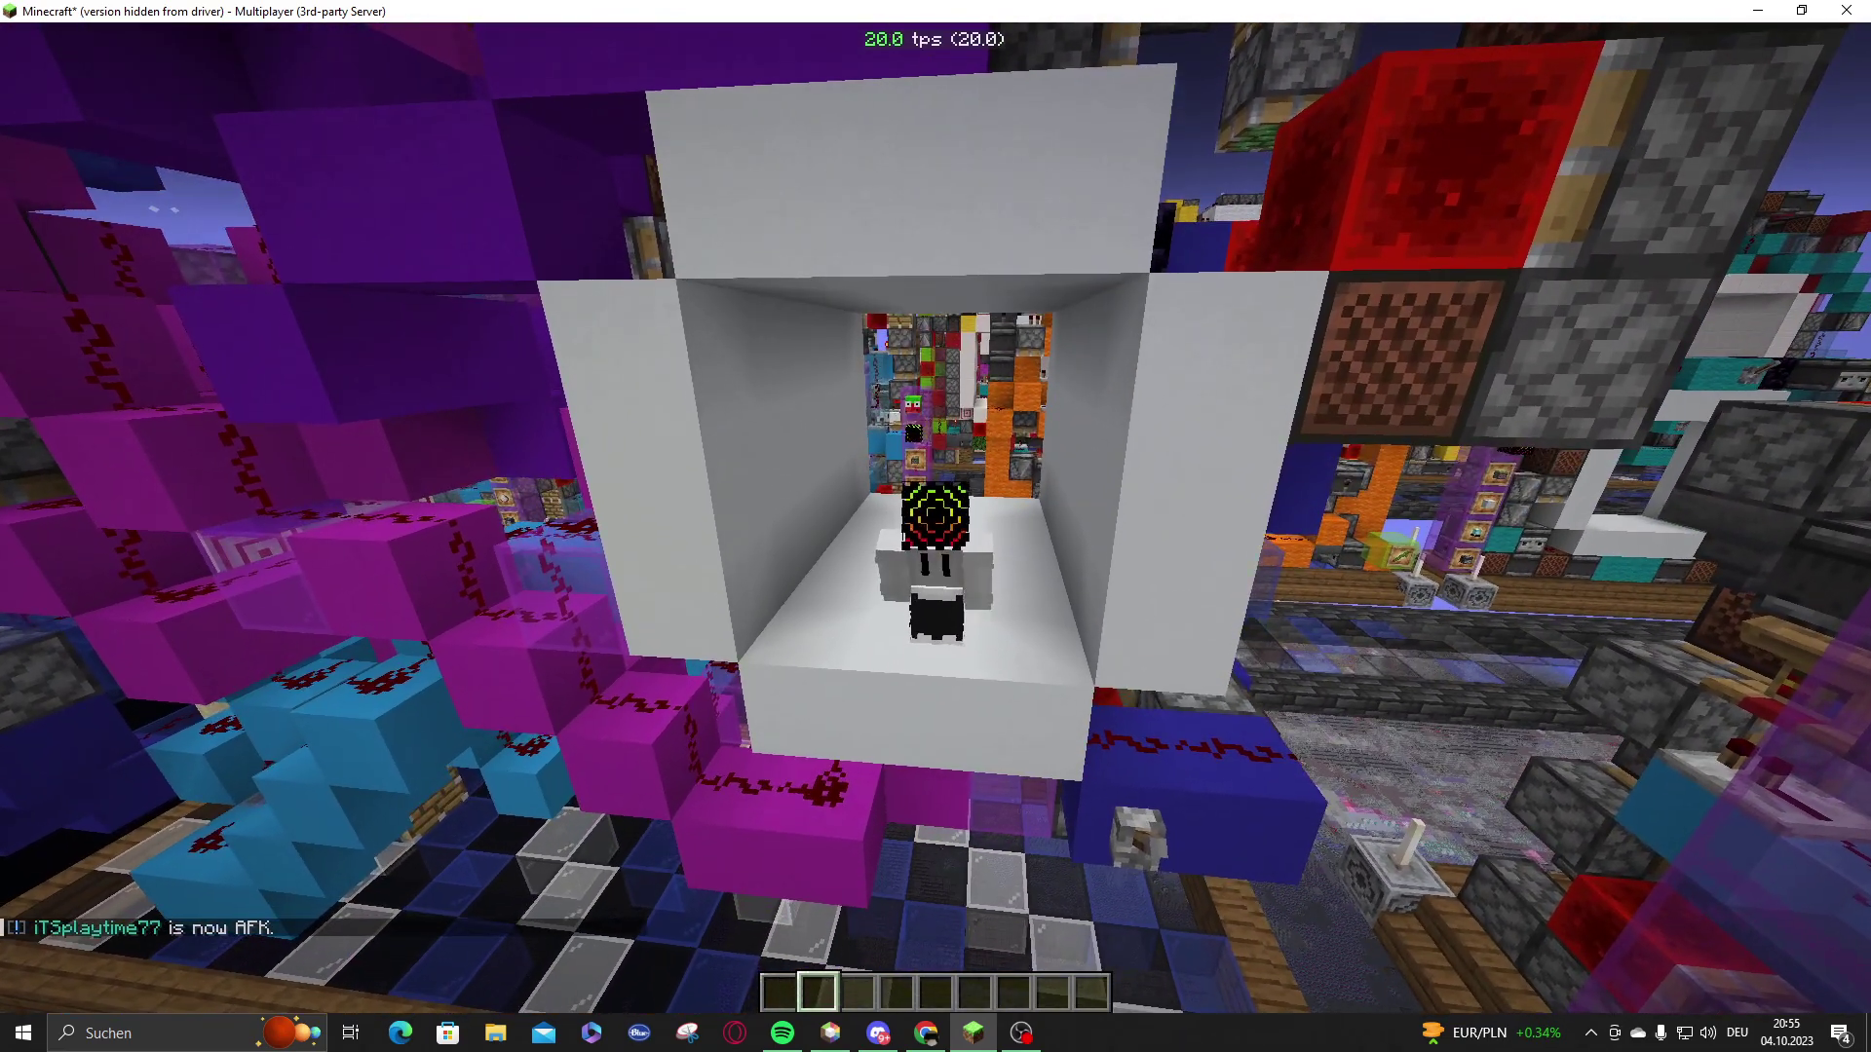
- Walk into the white tunnel toward its far opening, then back out to the entrance
{"action": "key", "text": "w"}
{"action": "key", "text": "s"}
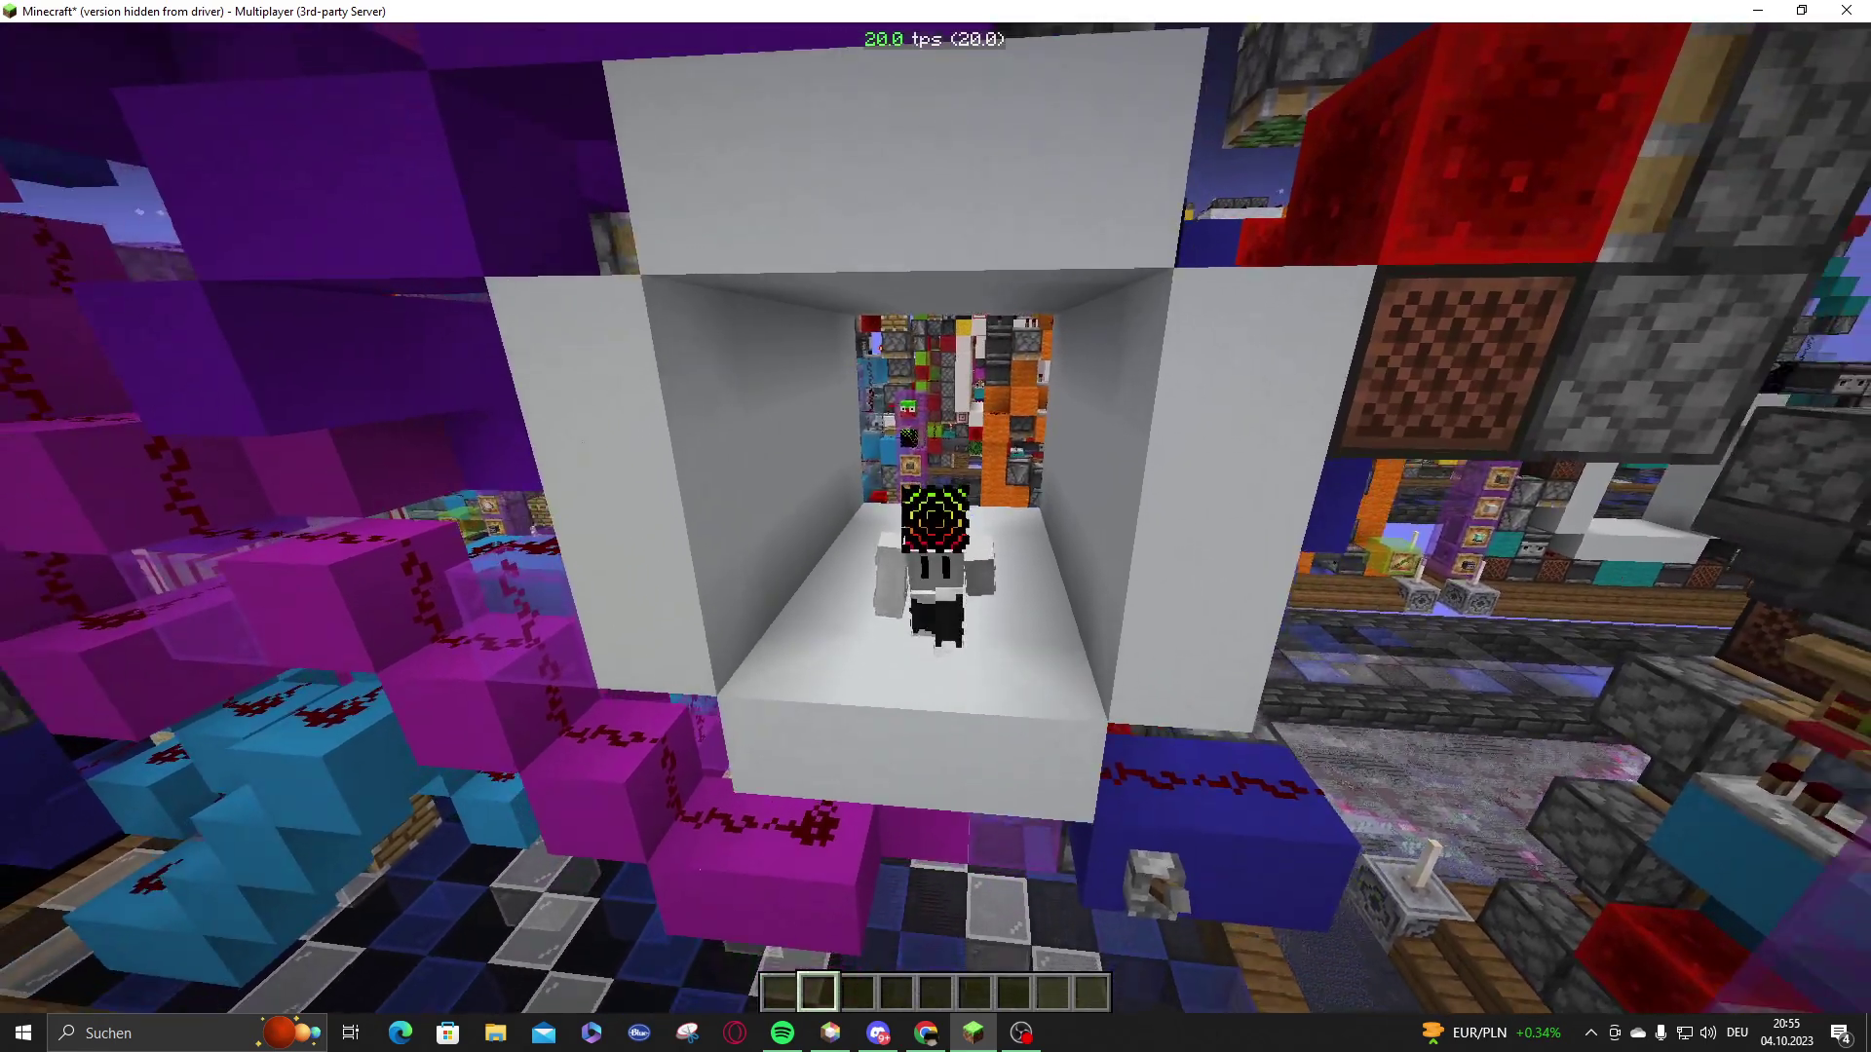
{"action": "key", "text": "w"}
{"action": "key", "text": "w"}
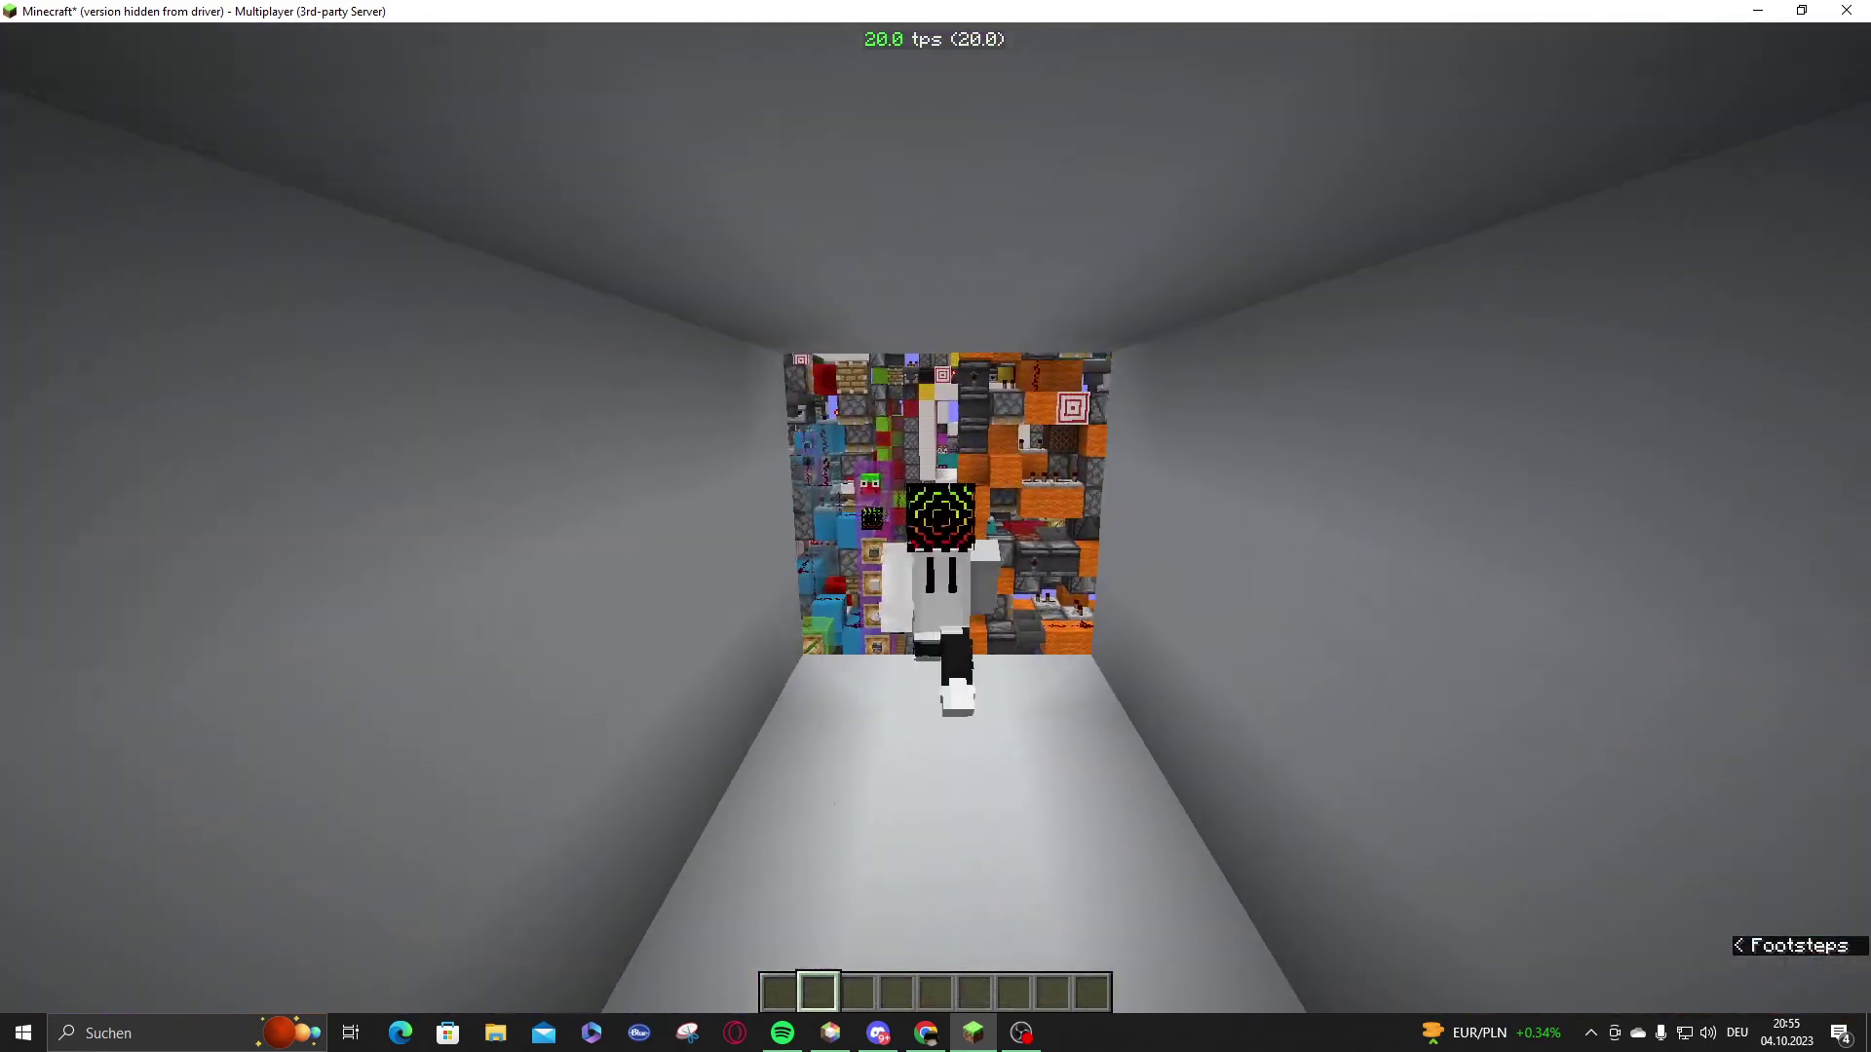
{"action": "key", "text": "s"}
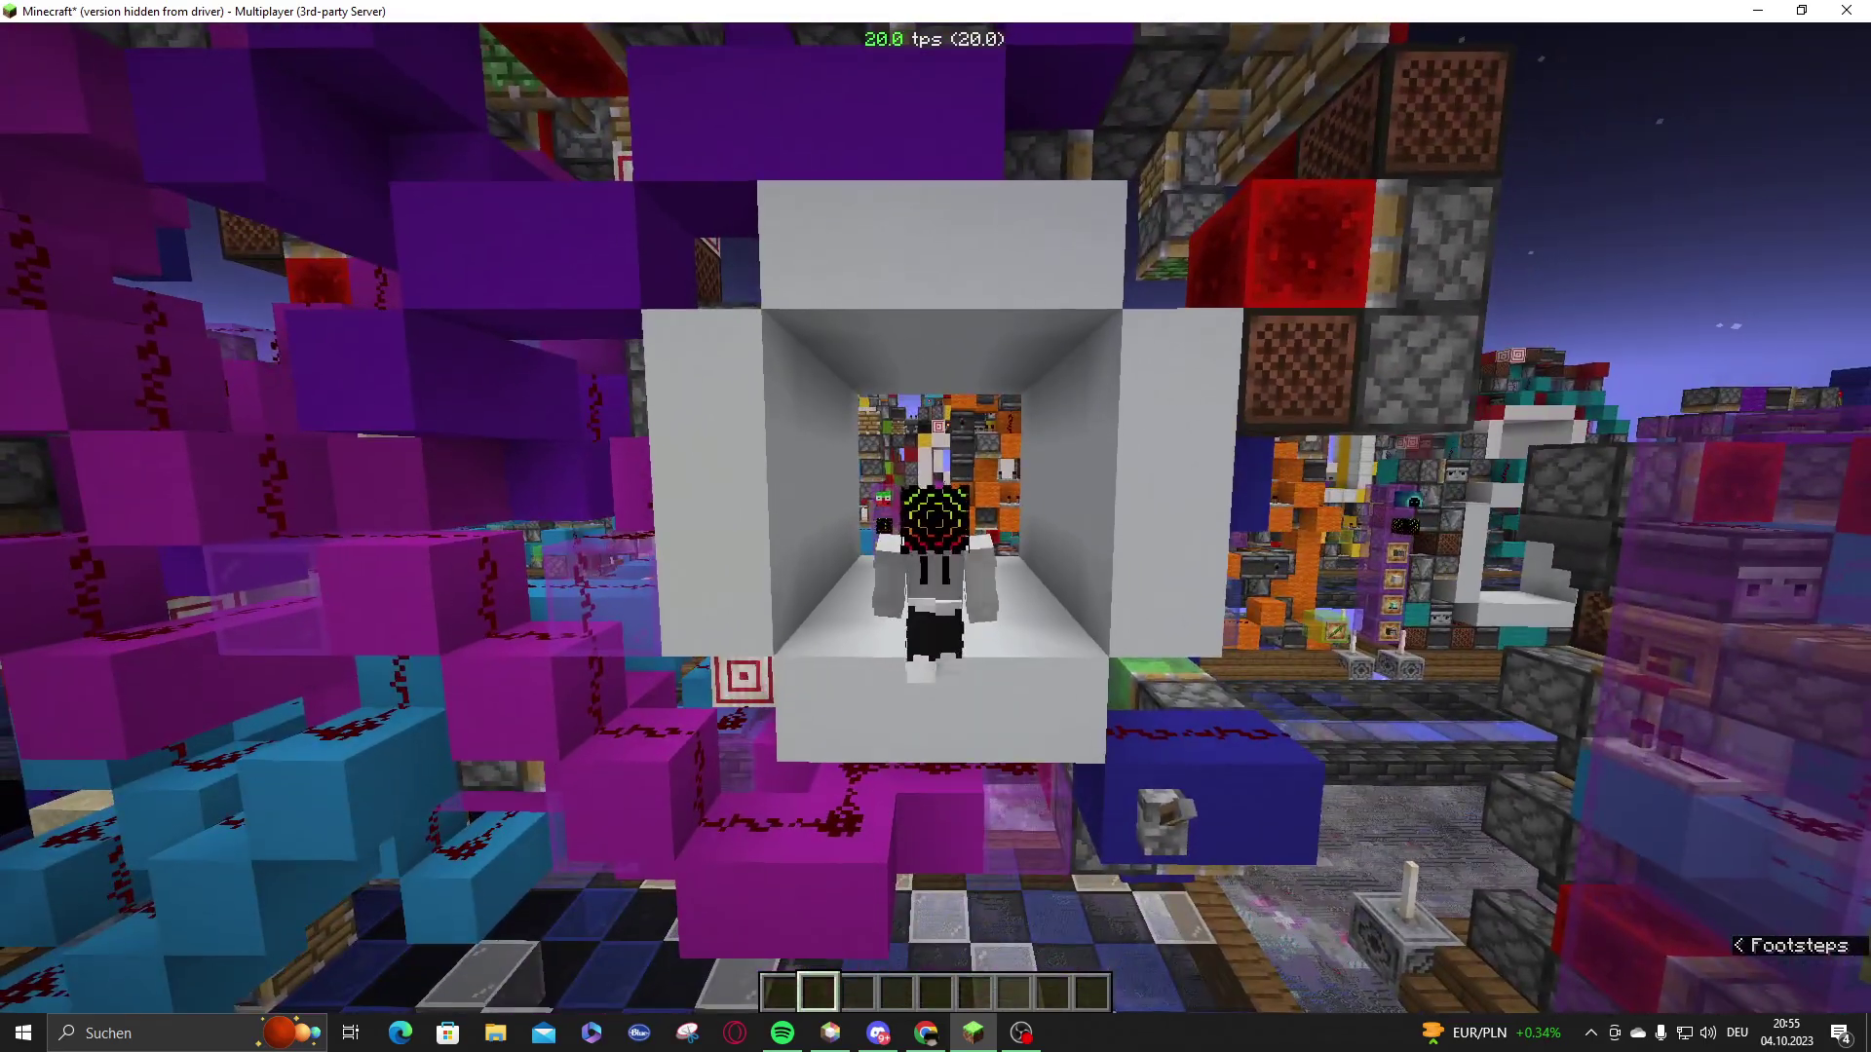
- Pull back to show the checkered floor, the whole platform and the builds beside the tunnel
{"action": "key", "text": "s"}
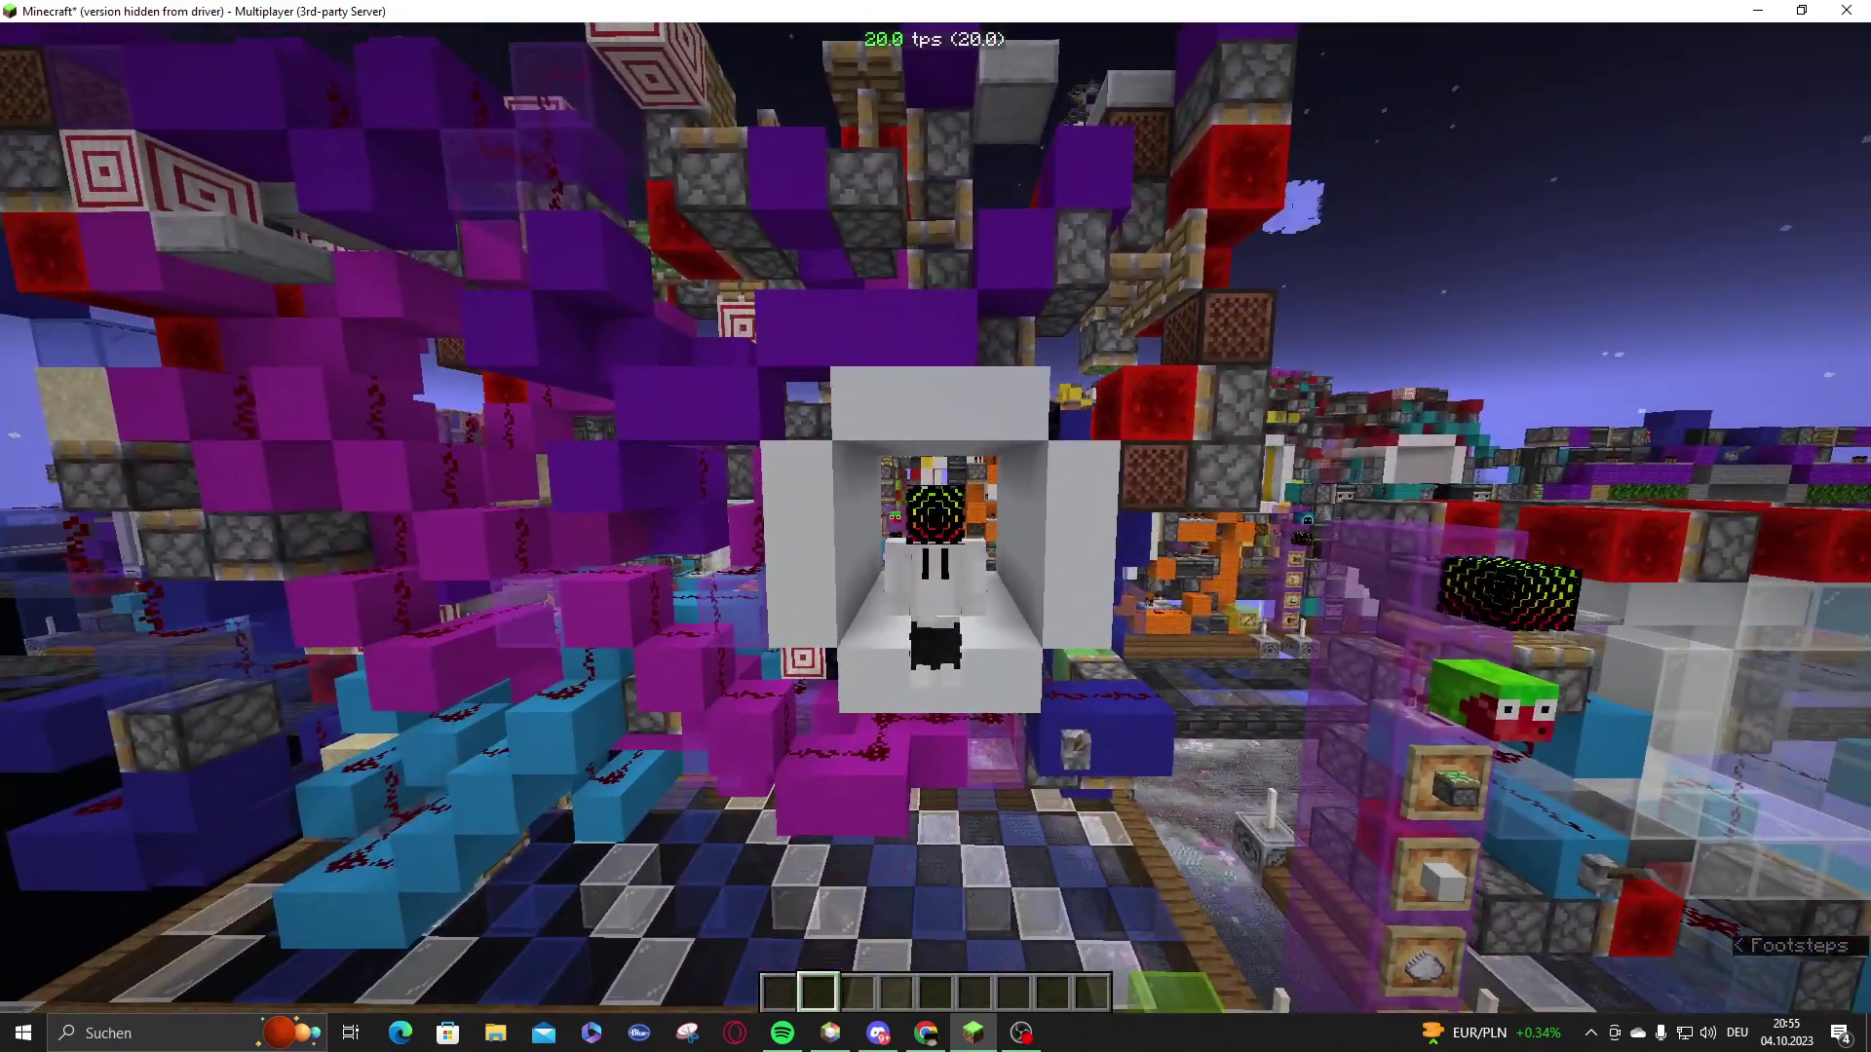
{"action": "key", "text": "s"}
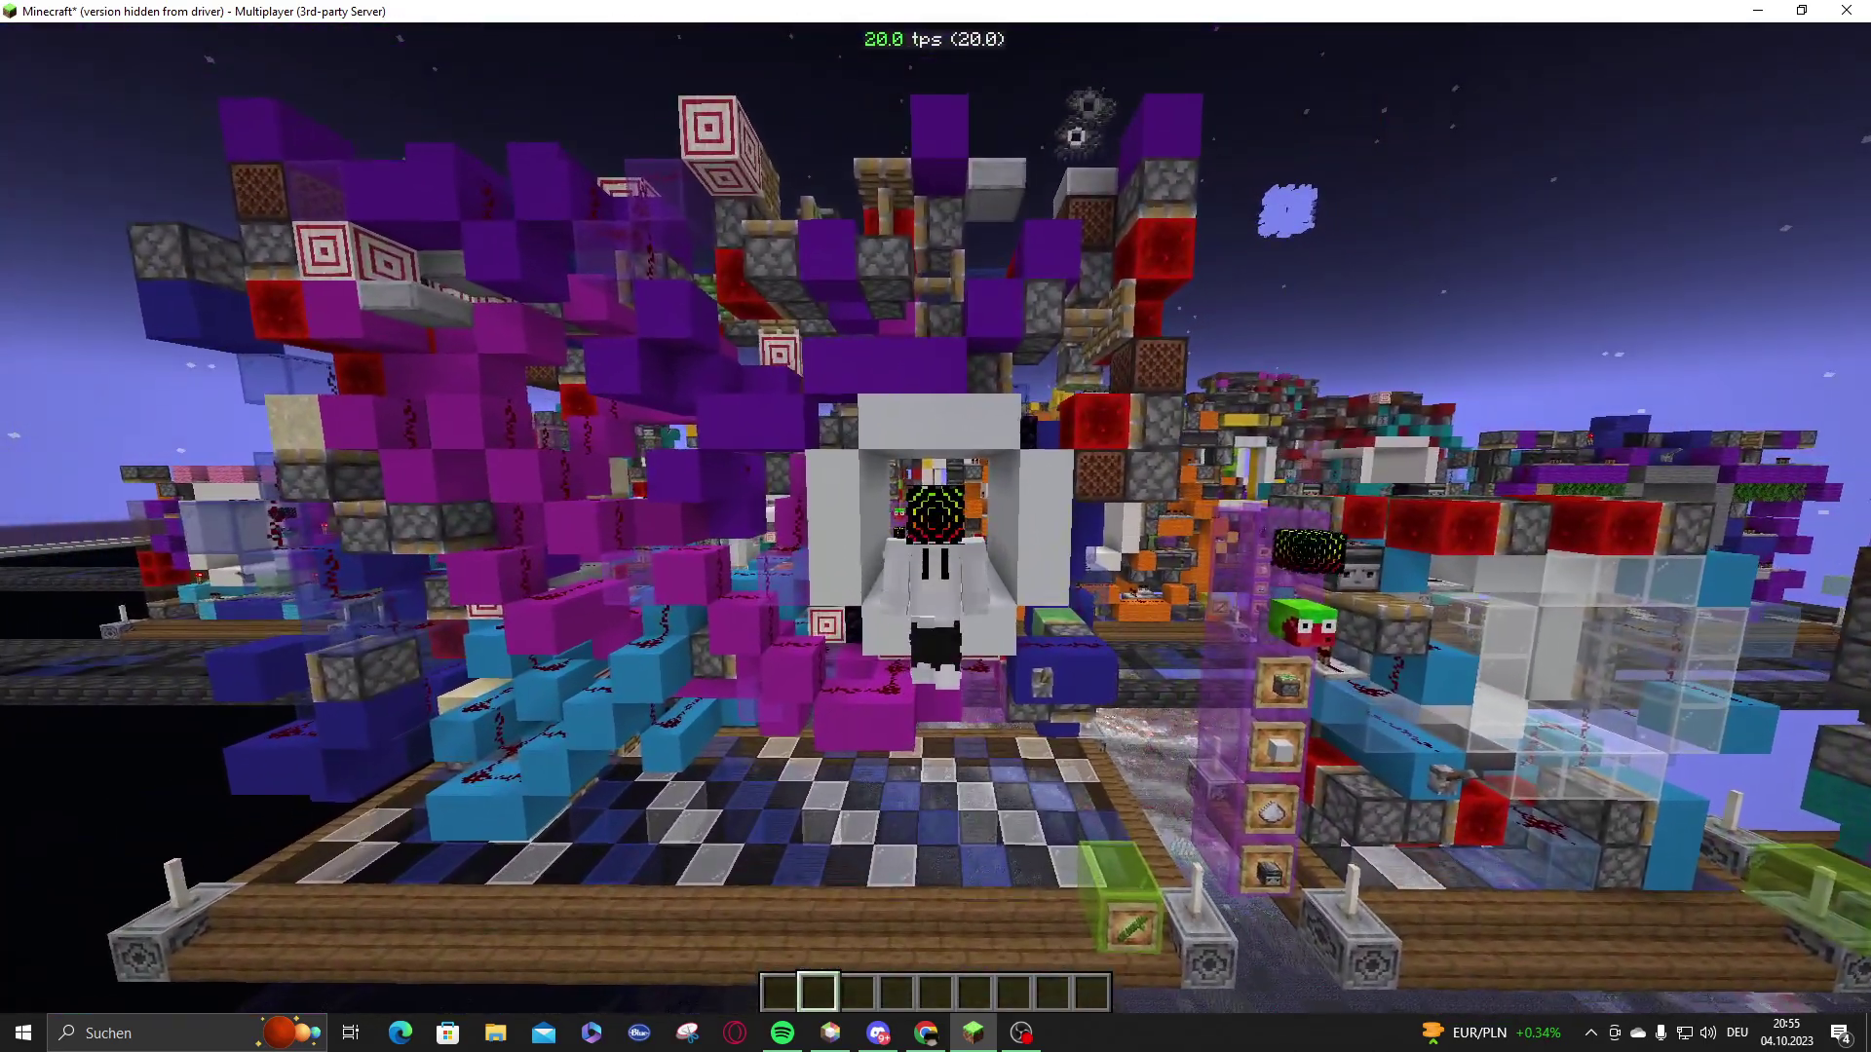
{"action": "key", "text": "w"}
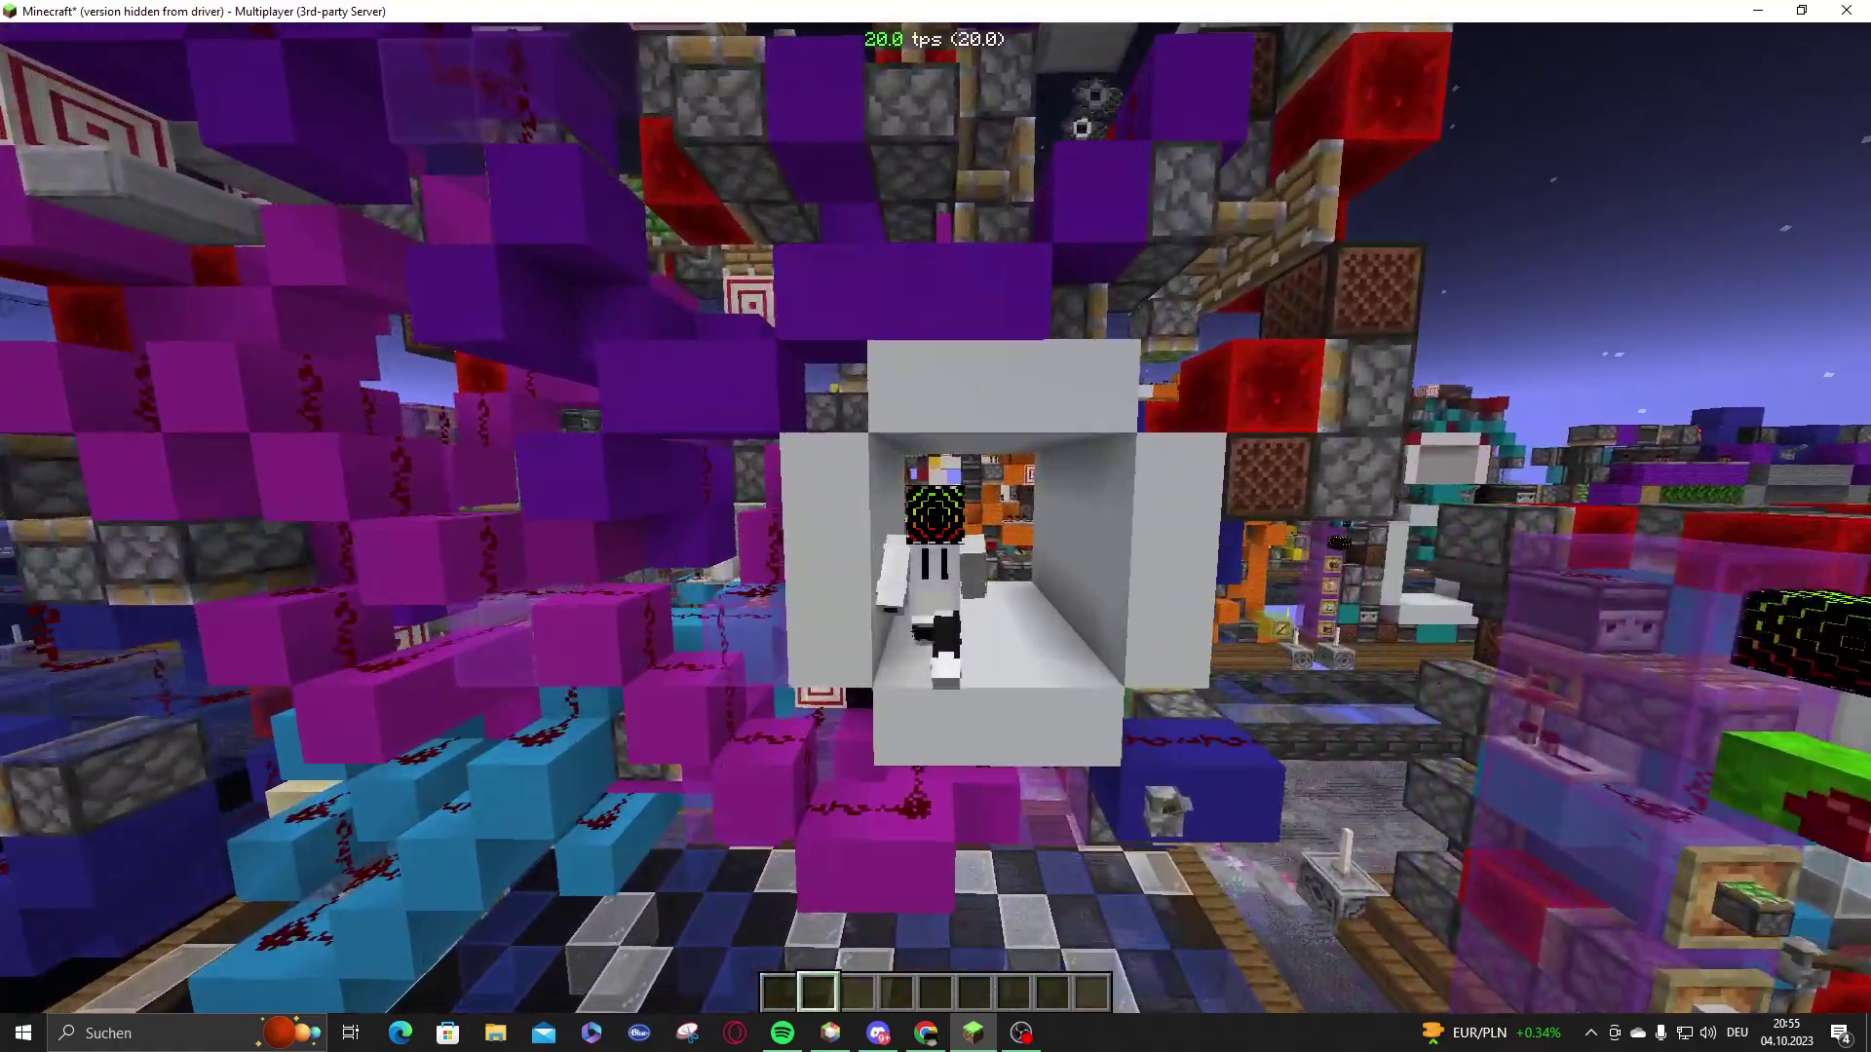
{"action": "key", "text": "s"}
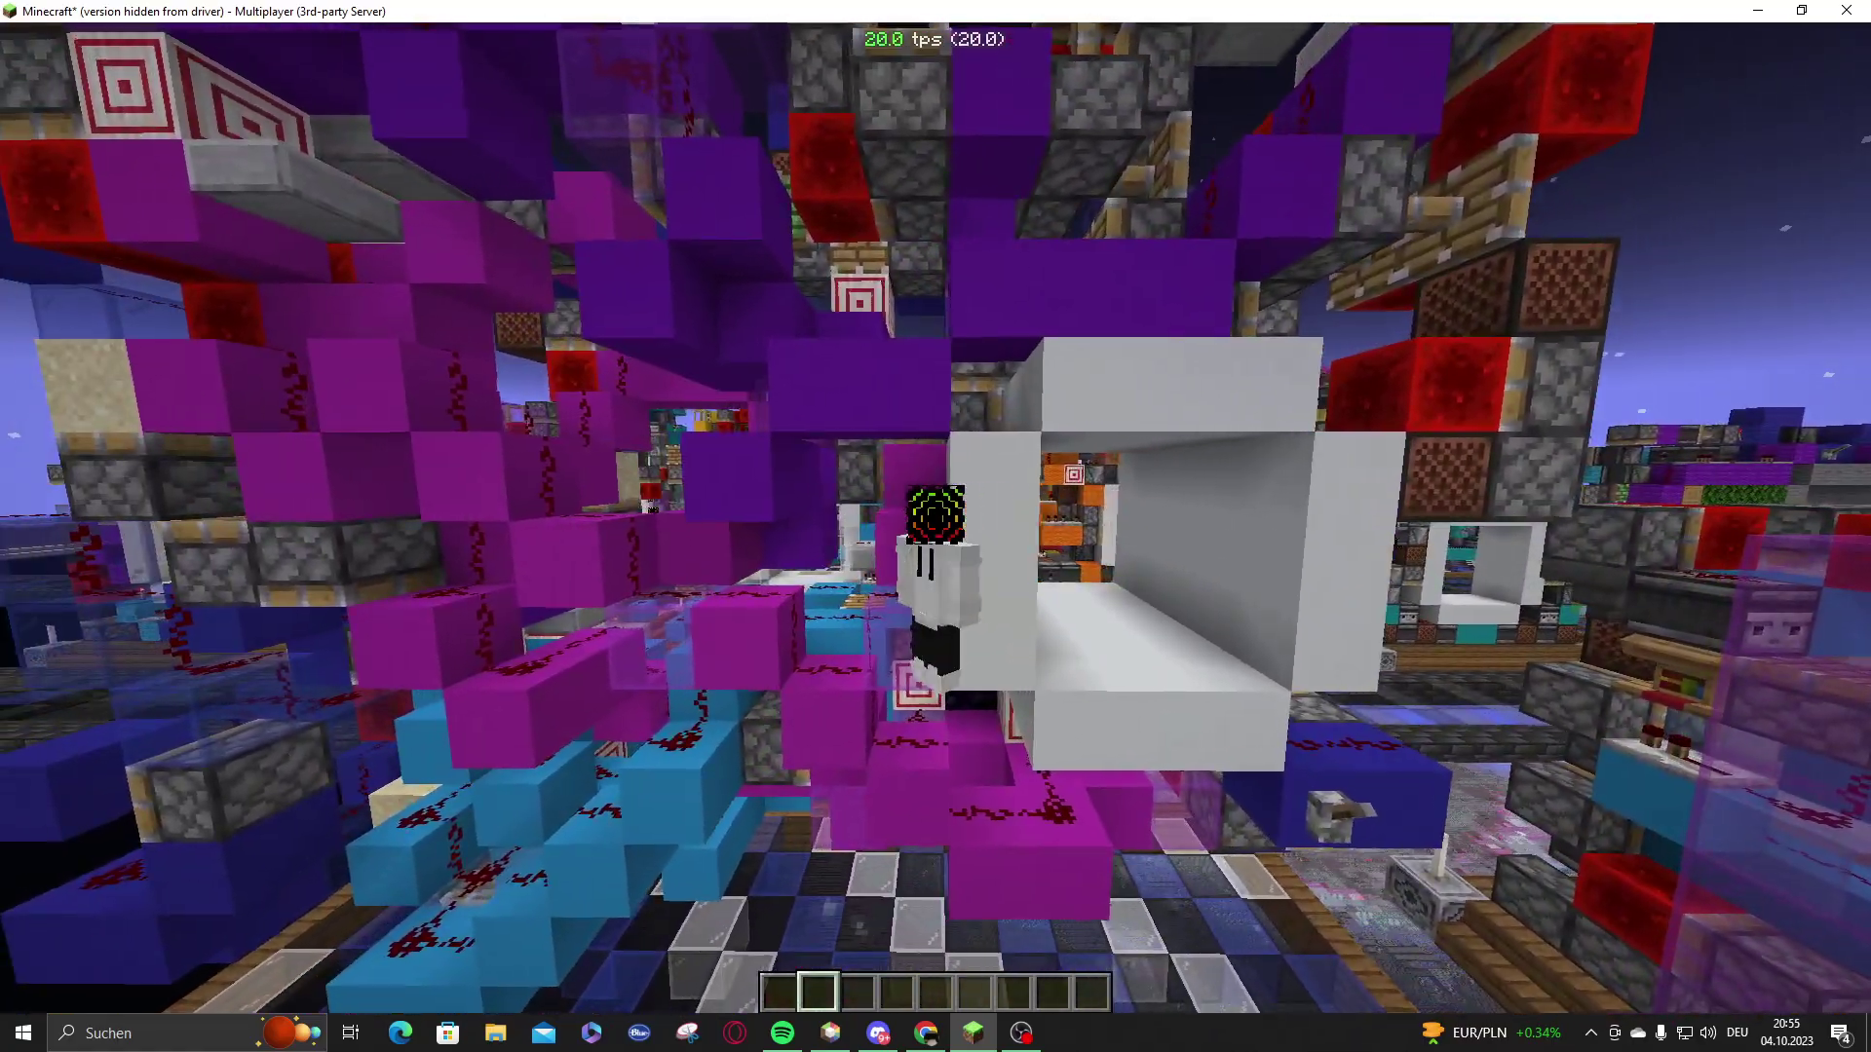
{"action": "key", "text": "s"}
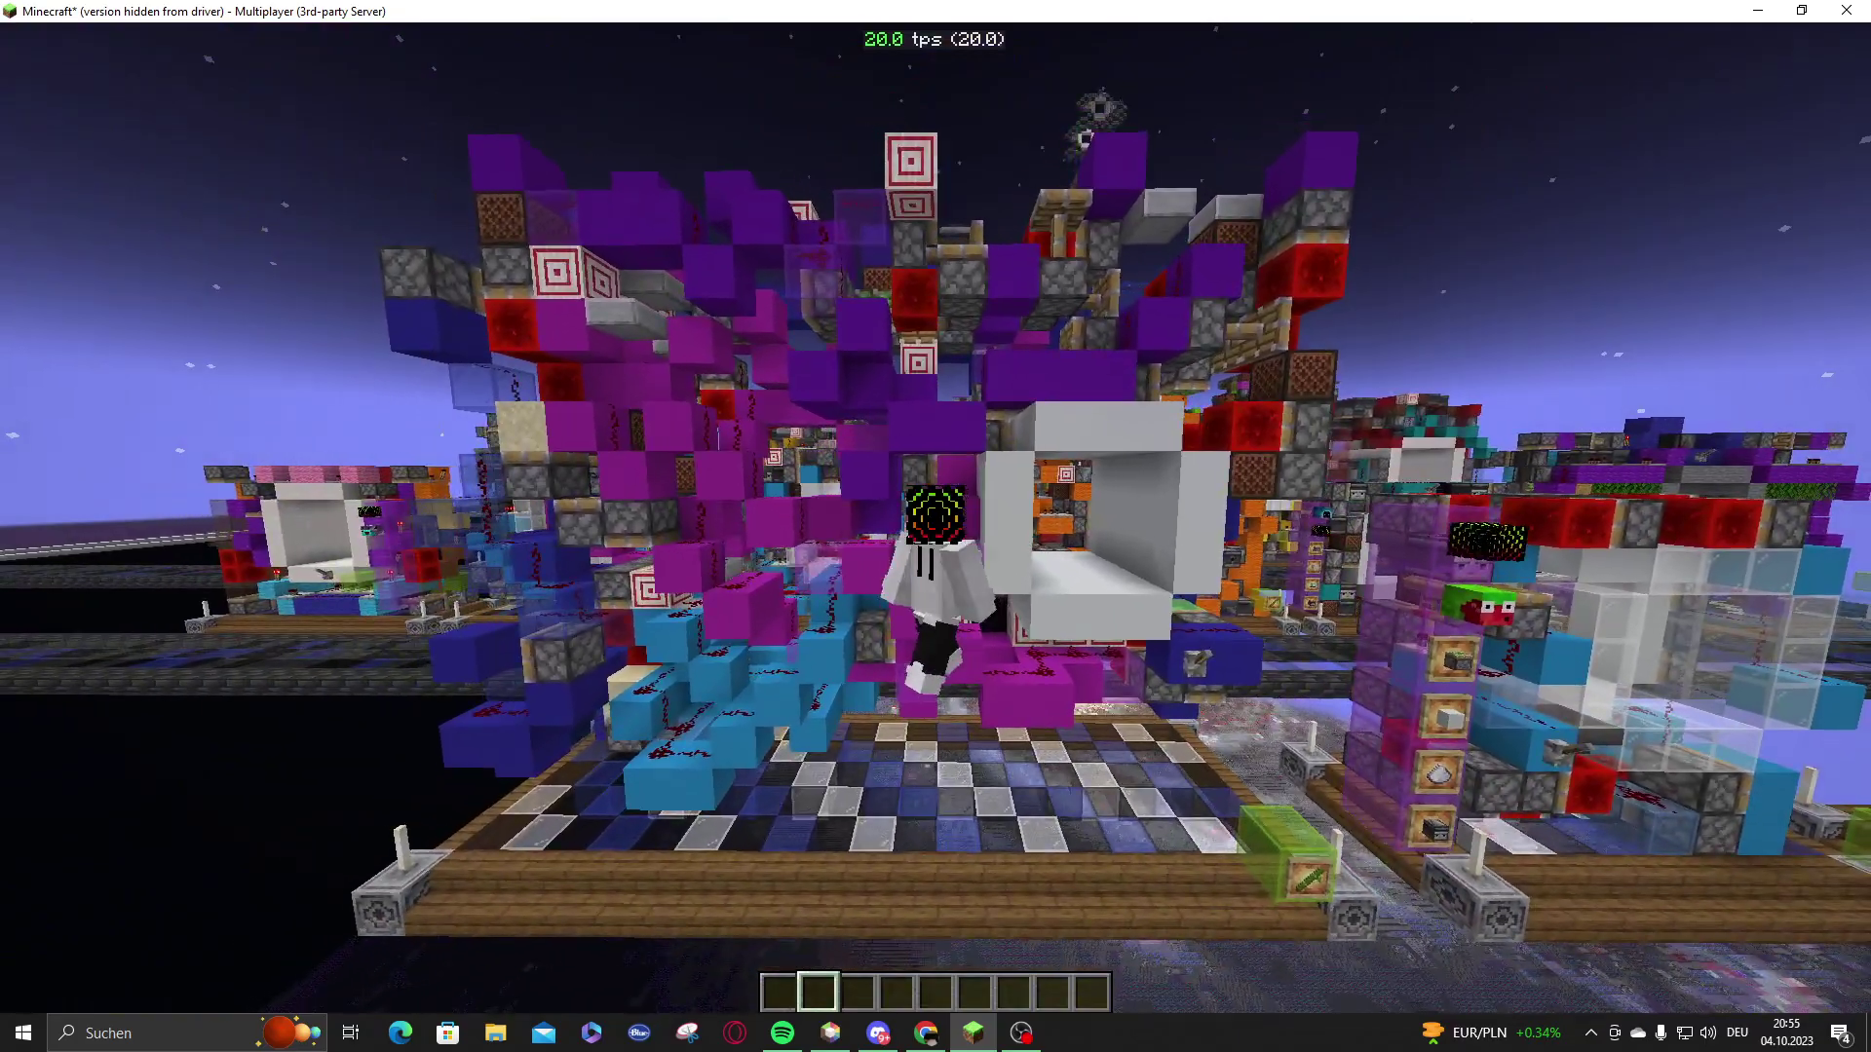
- Circle around the white tunnel and end with it centred in view
{"action": "key", "text": "w"}
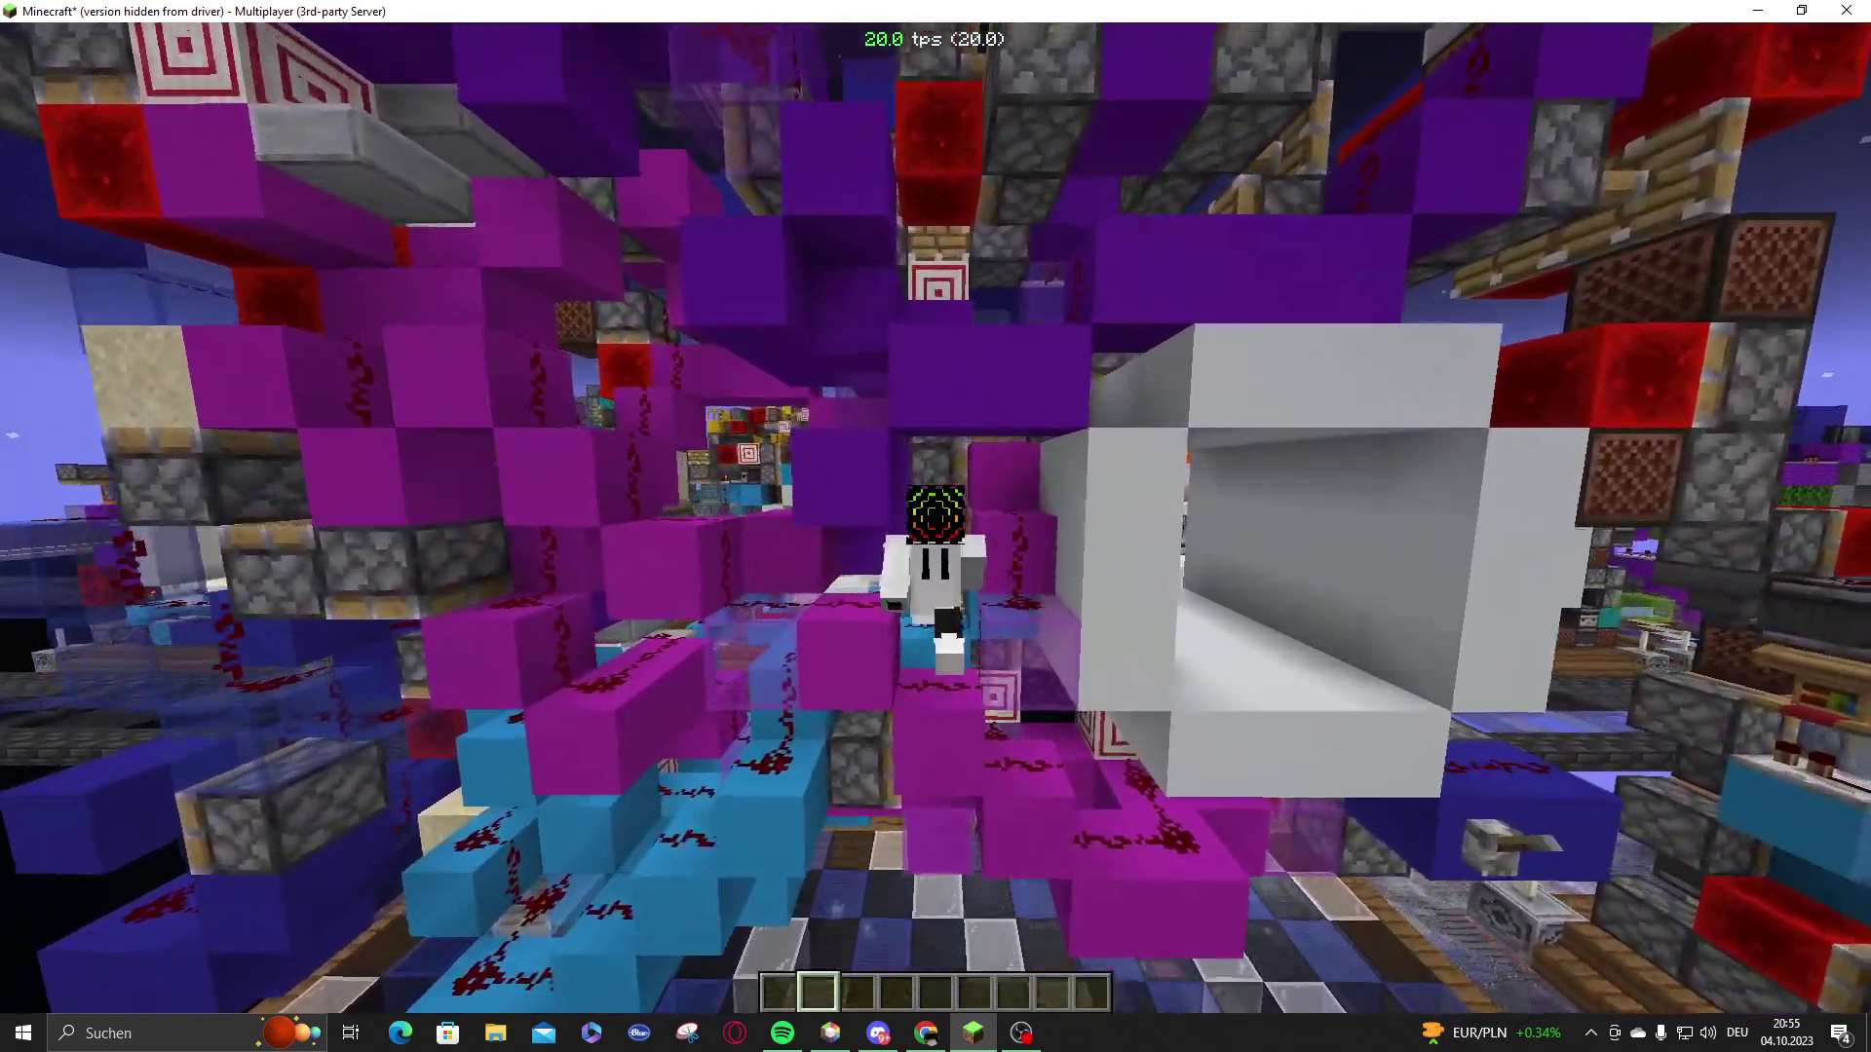
{"action": "key", "text": "s"}
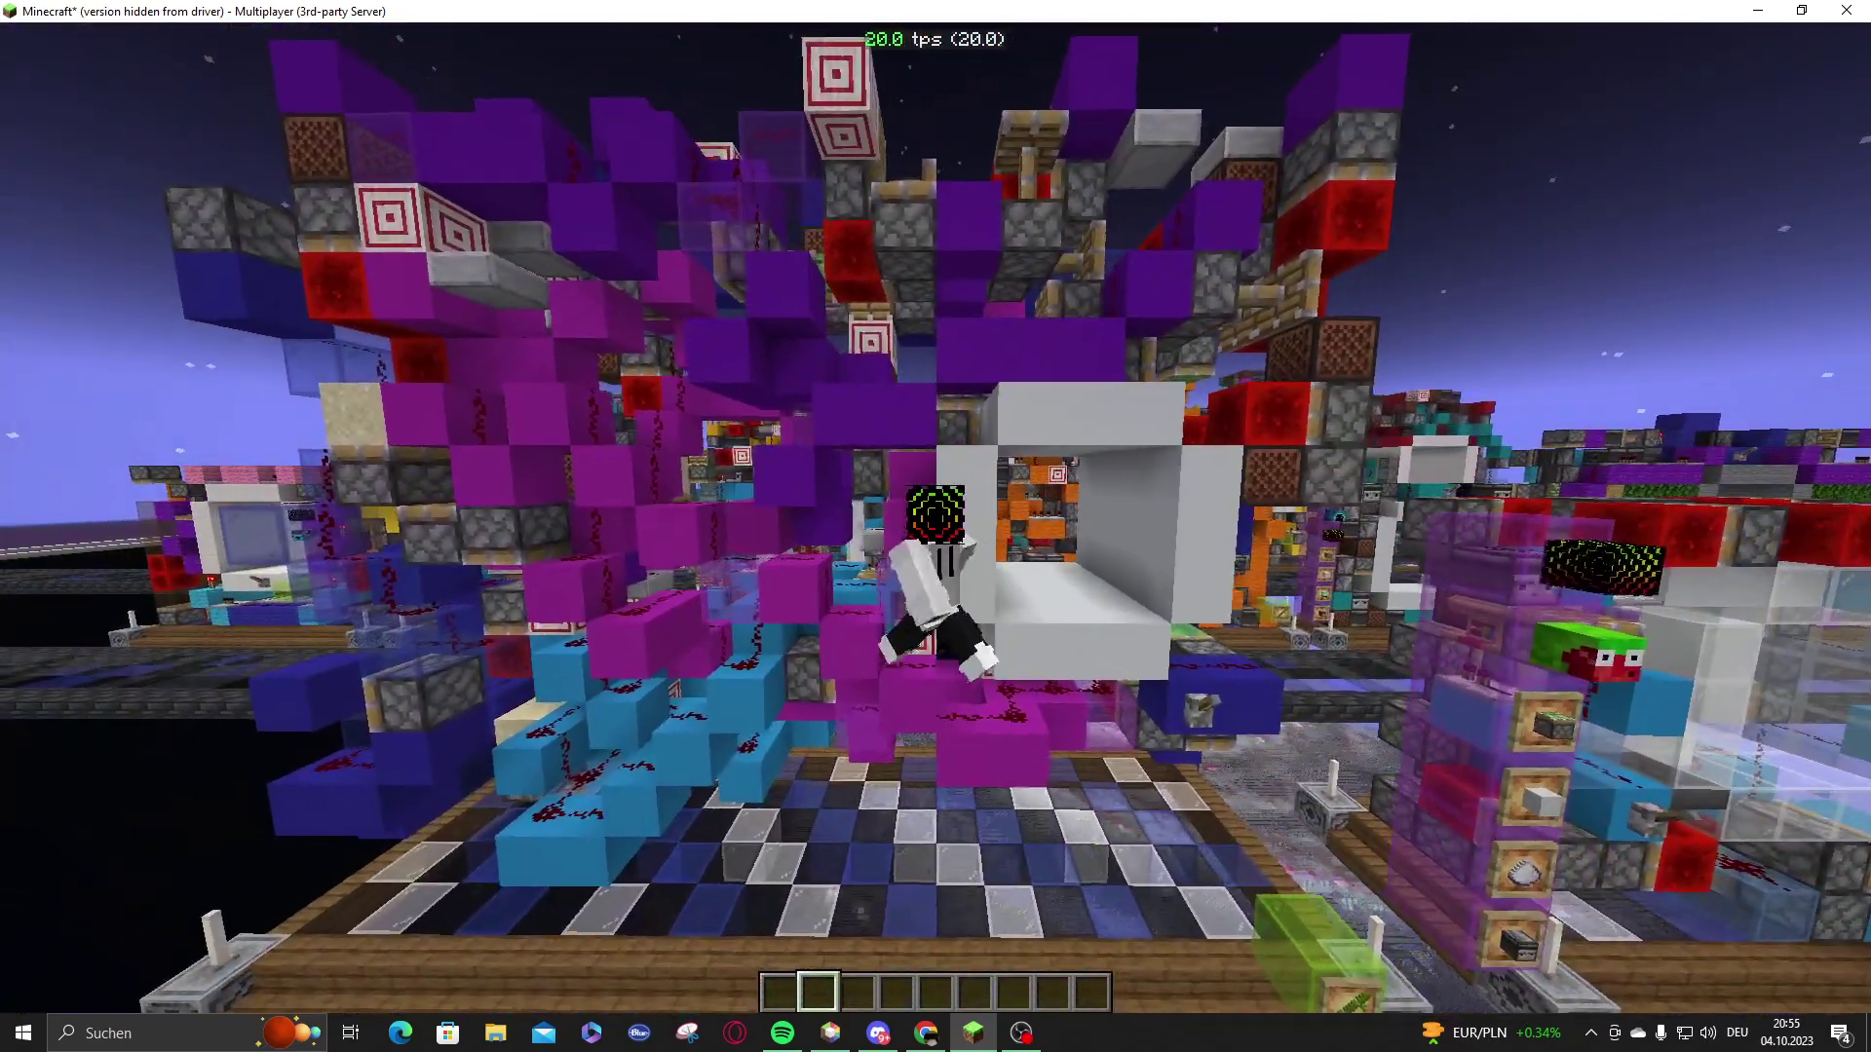
{"action": "key", "text": "w"}
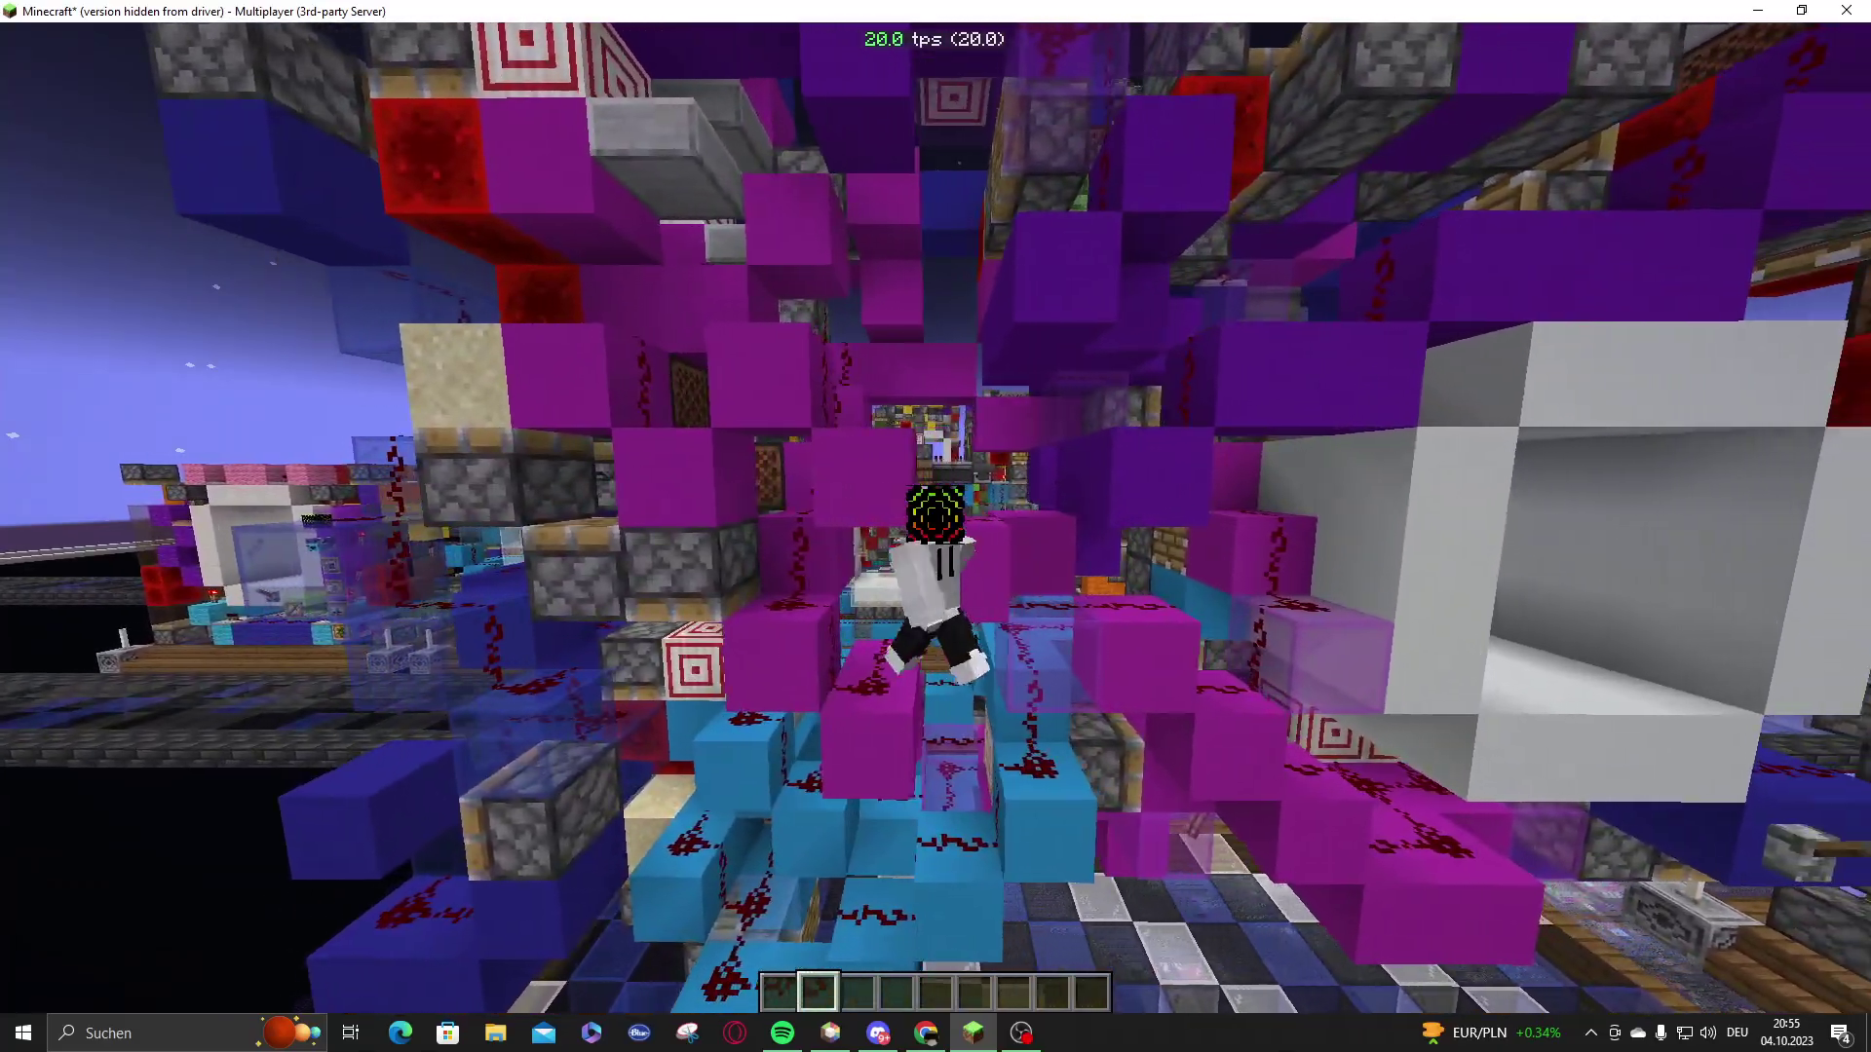
{"action": "key", "text": "w"}
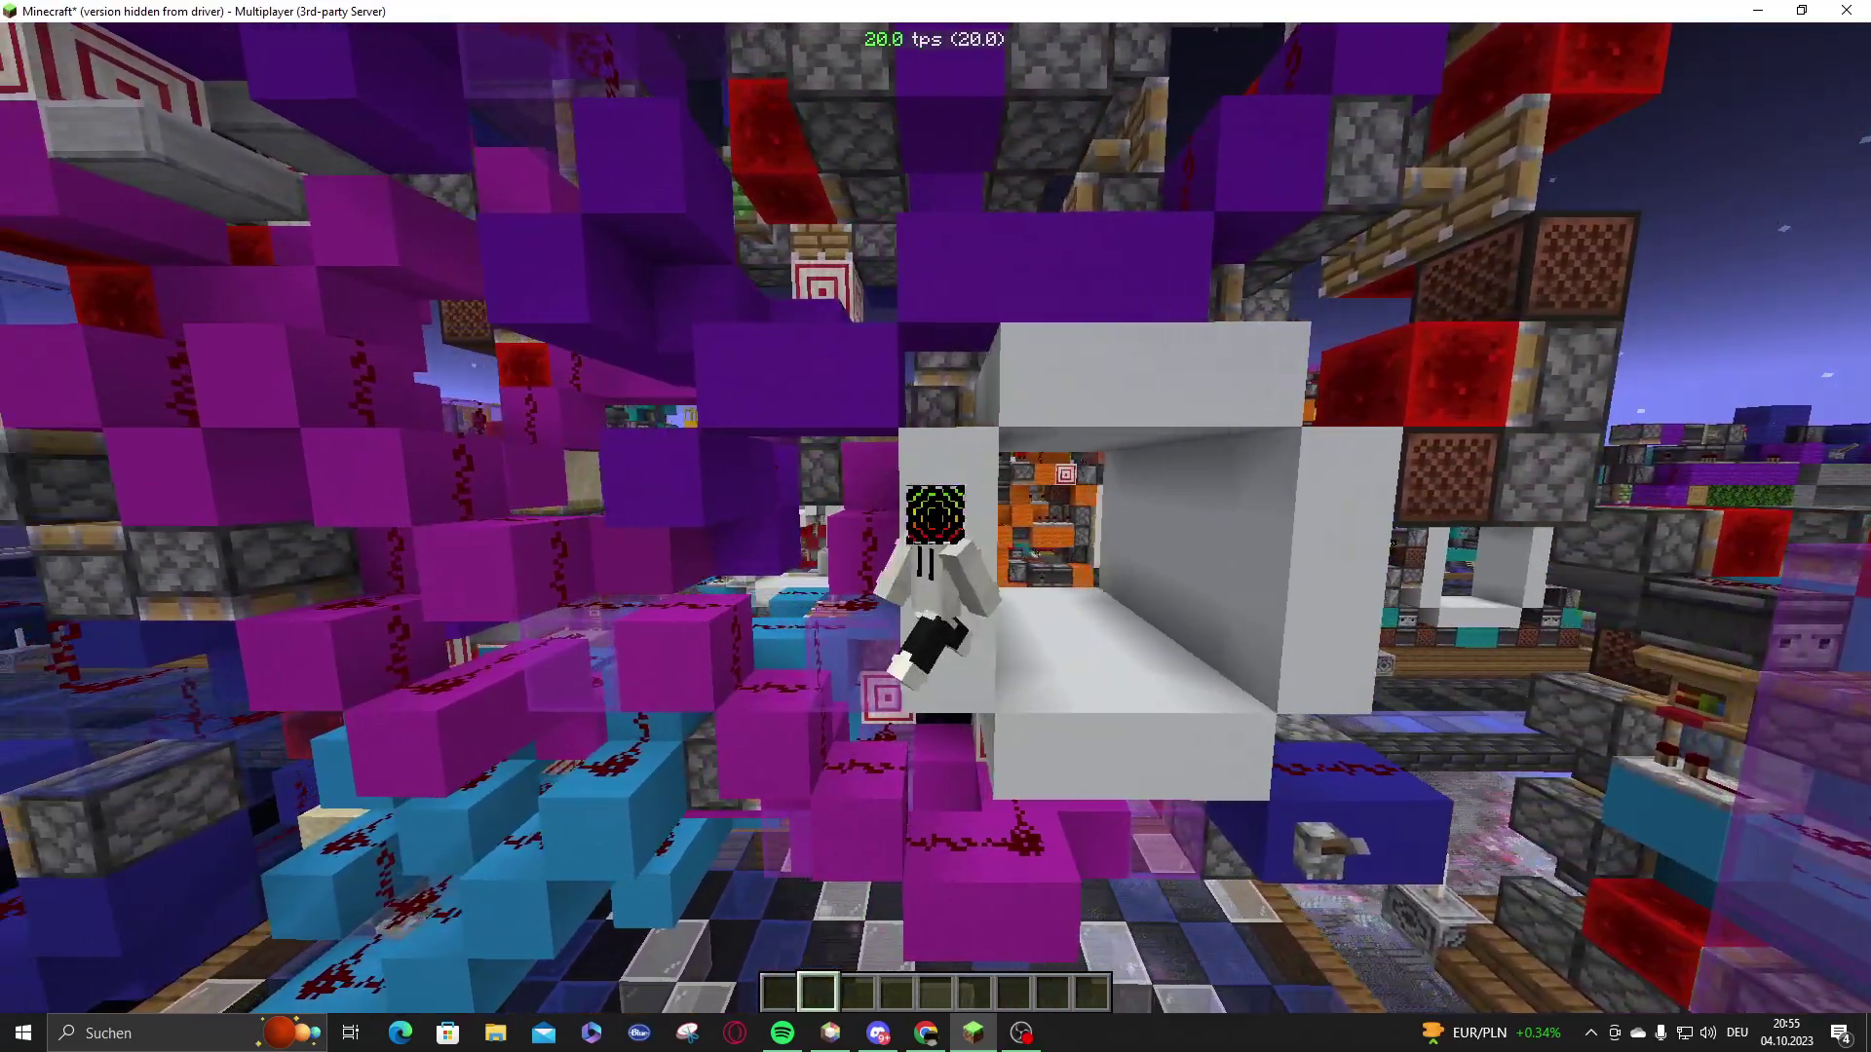
{"action": "key", "text": "w"}
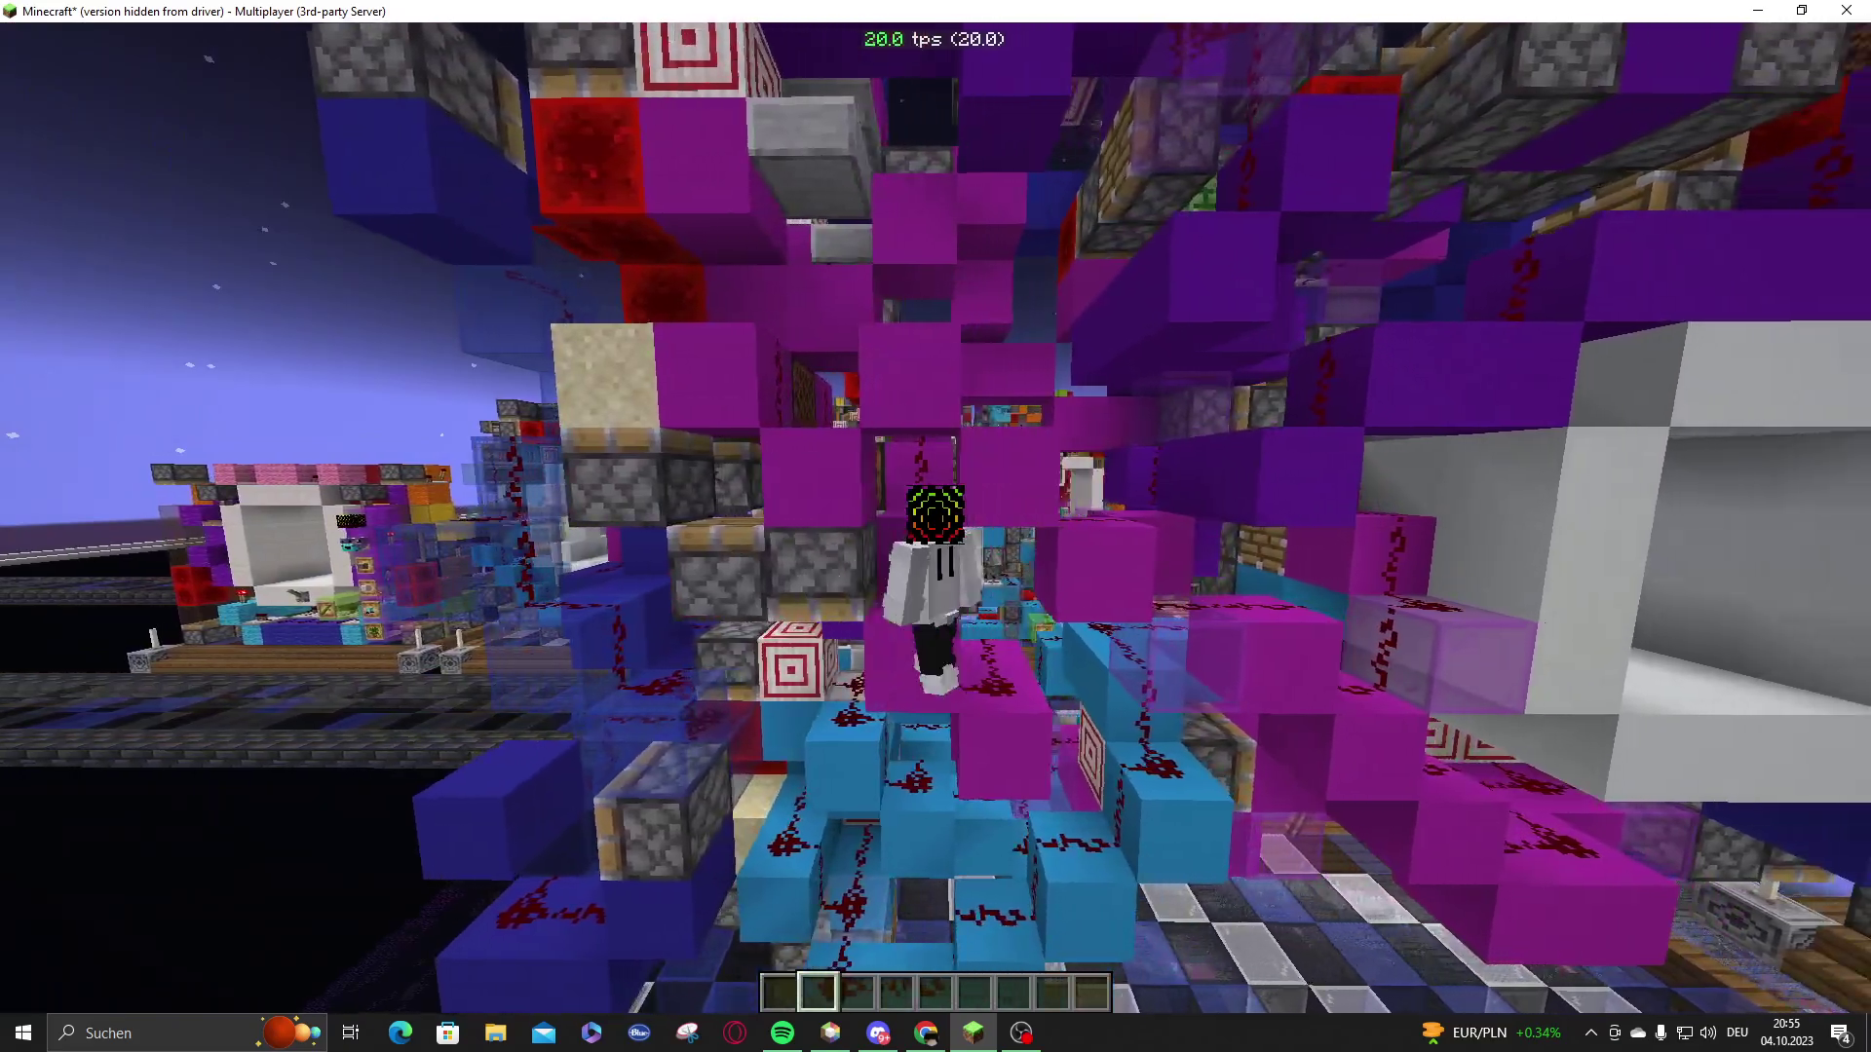
- Walk beside the white tunnel, glancing around, then step inside it
{"action": "key", "text": "w"}
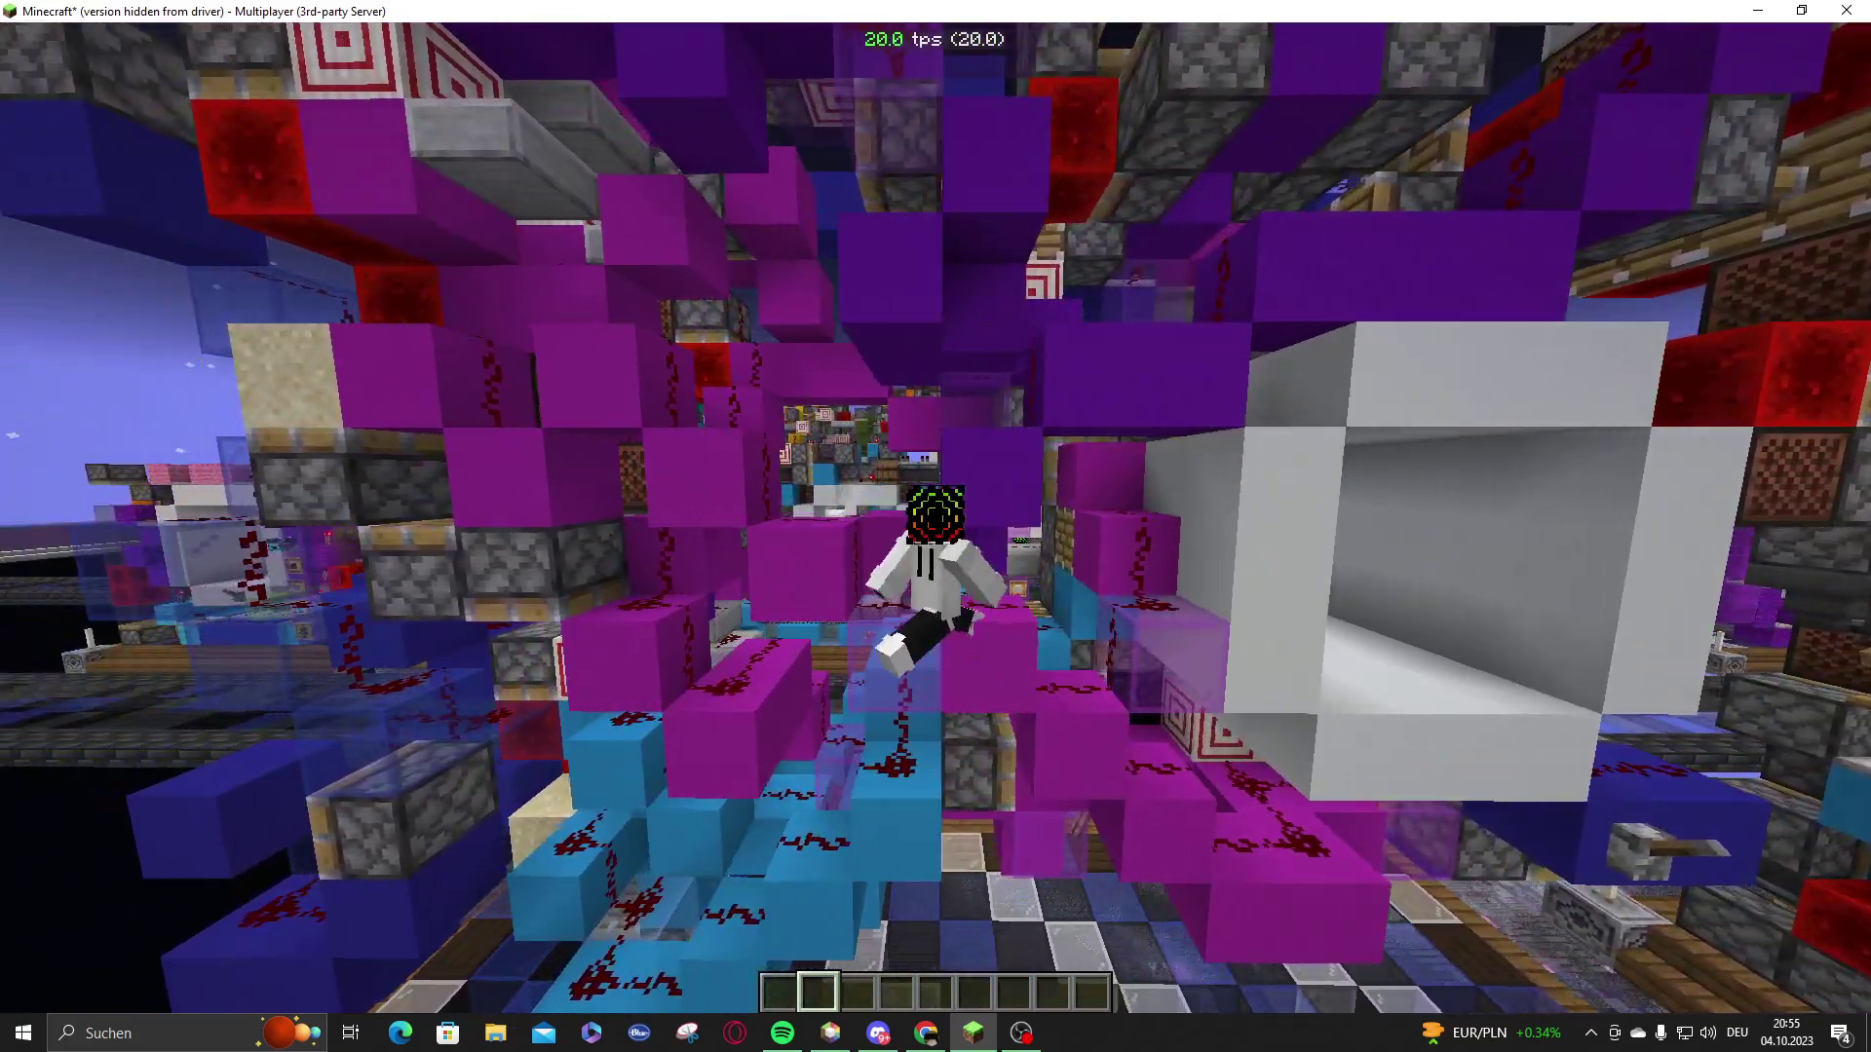
{"action": "key", "text": "w"}
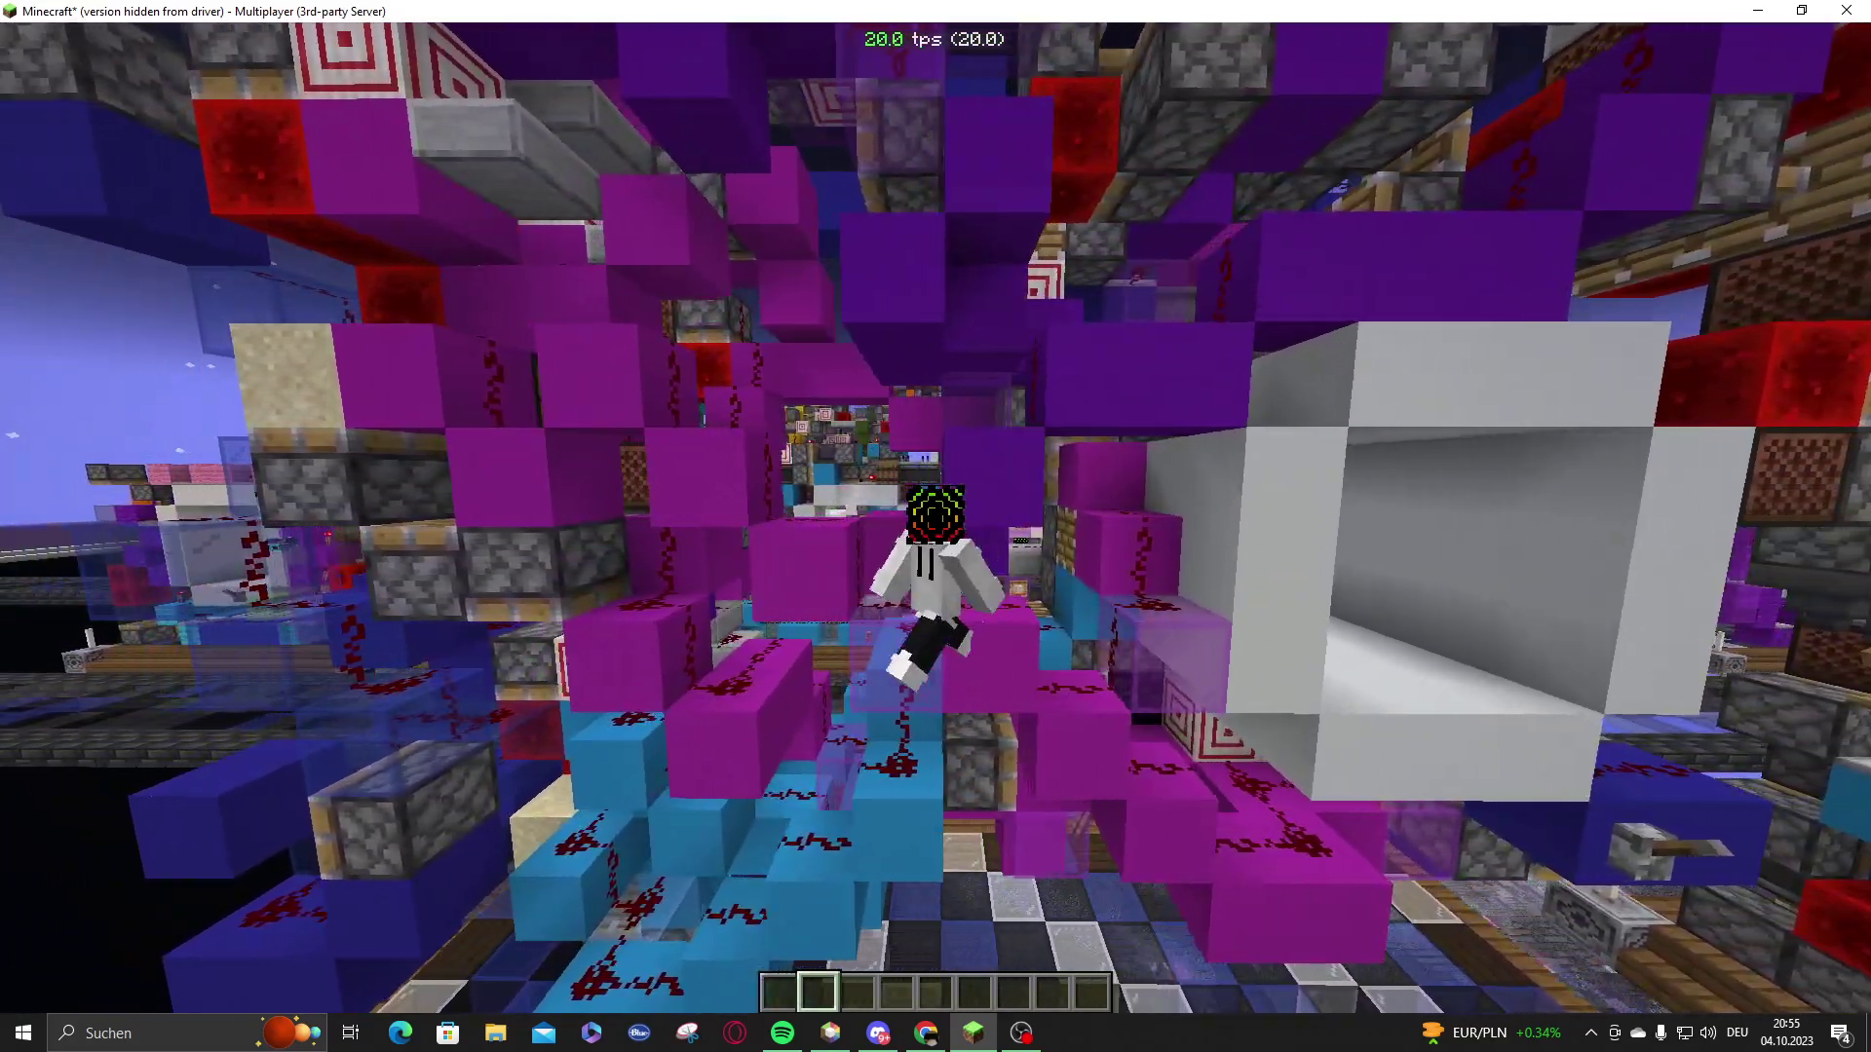
{"action": "key", "text": "w"}
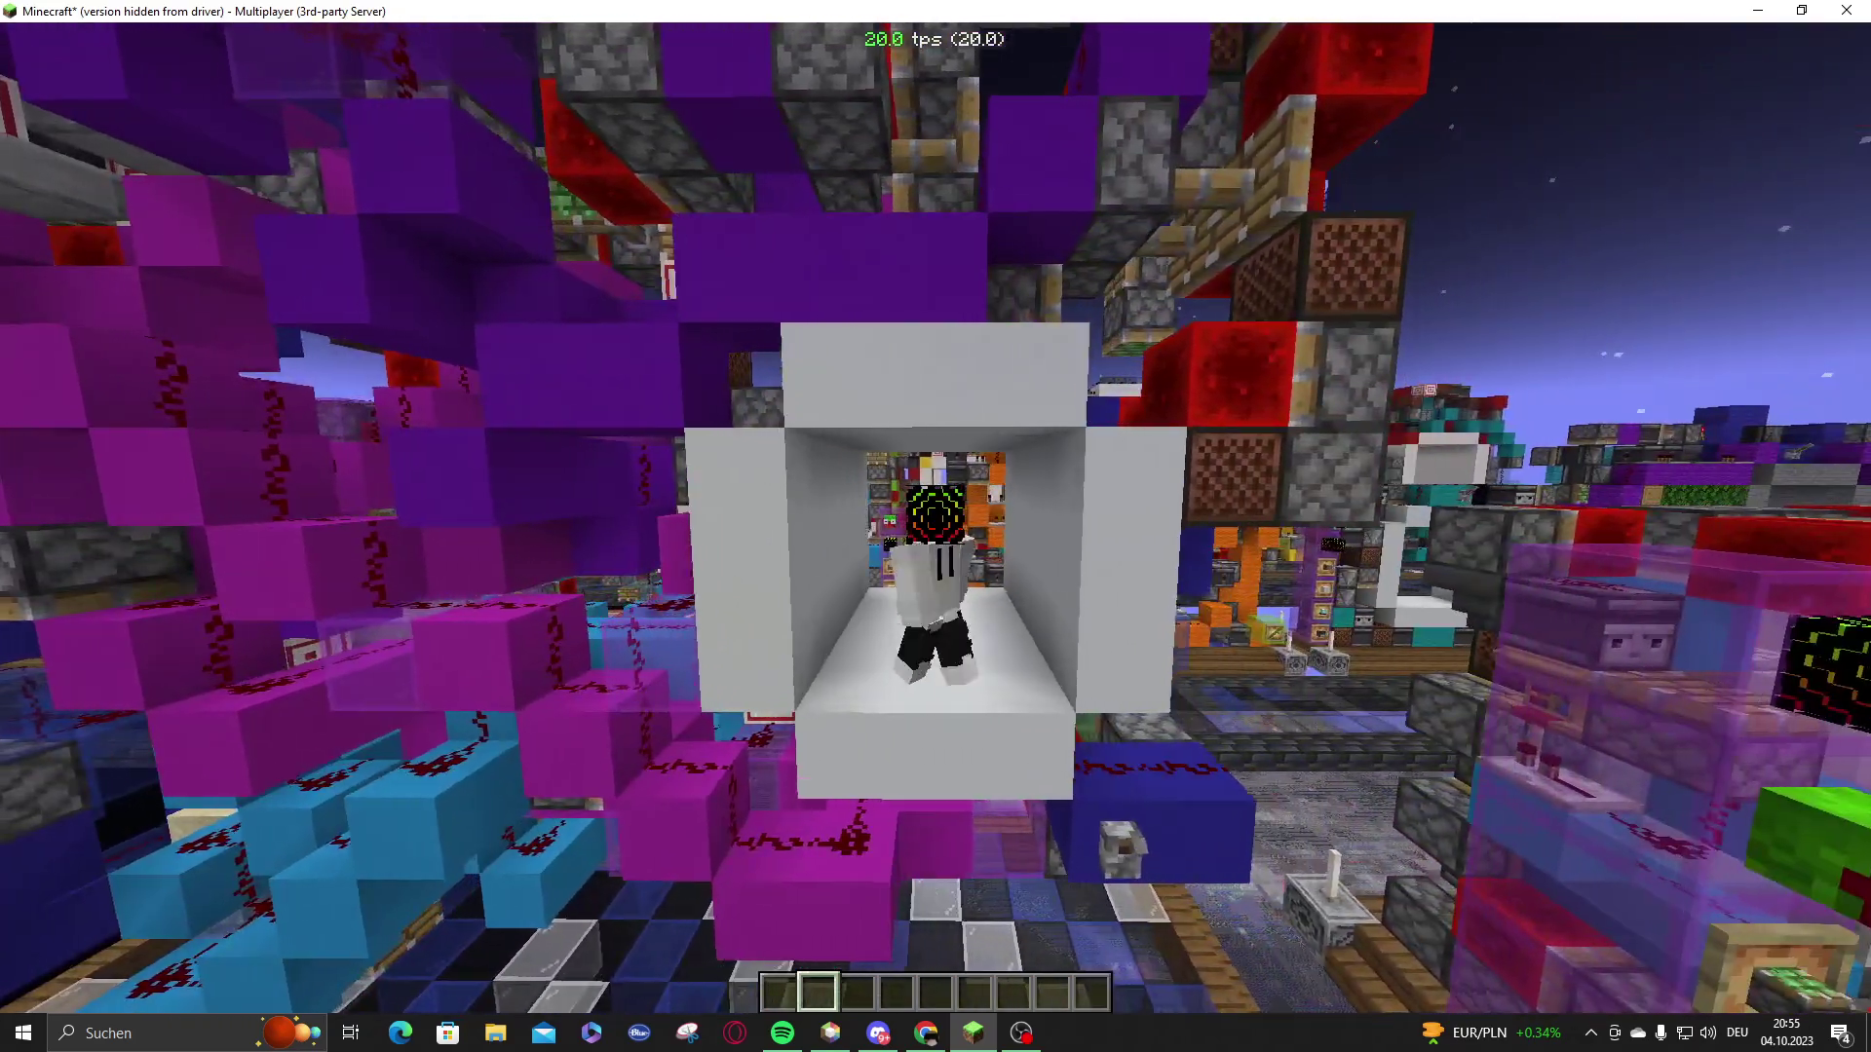
{"action": "key", "text": "w"}
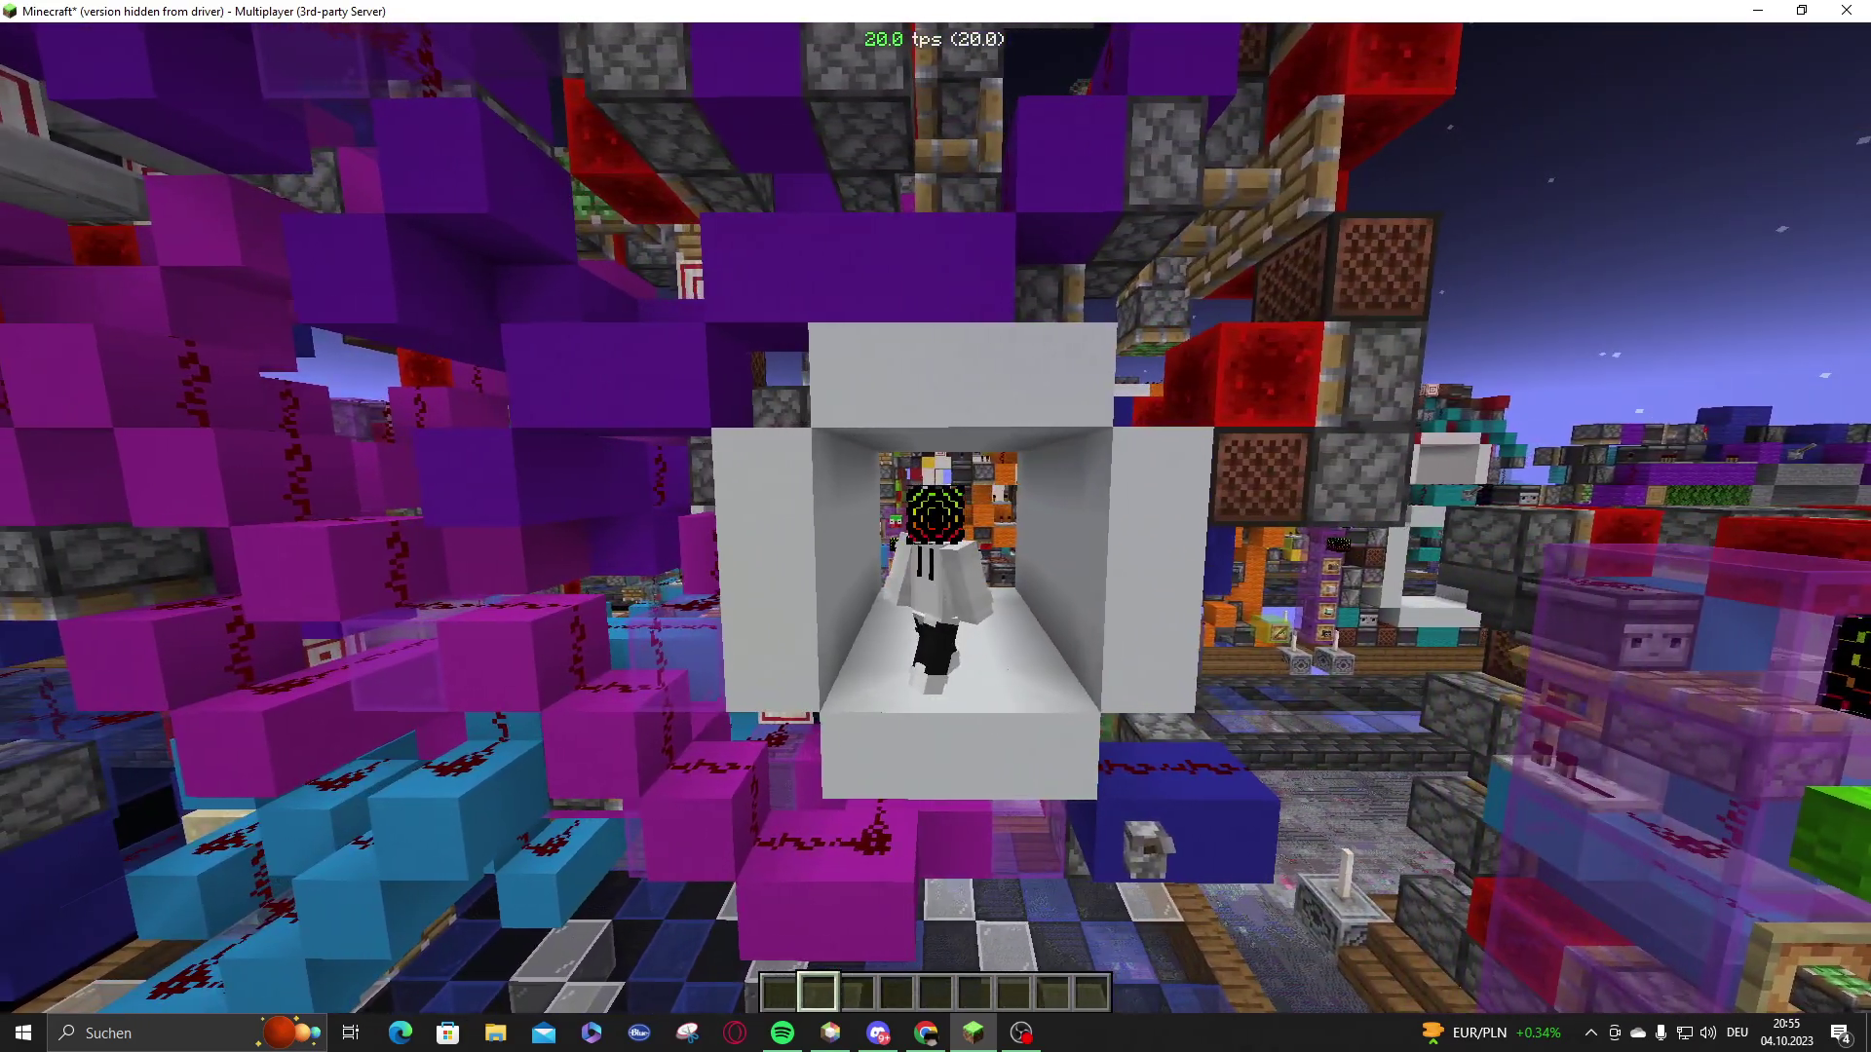
{"action": "key", "text": "w"}
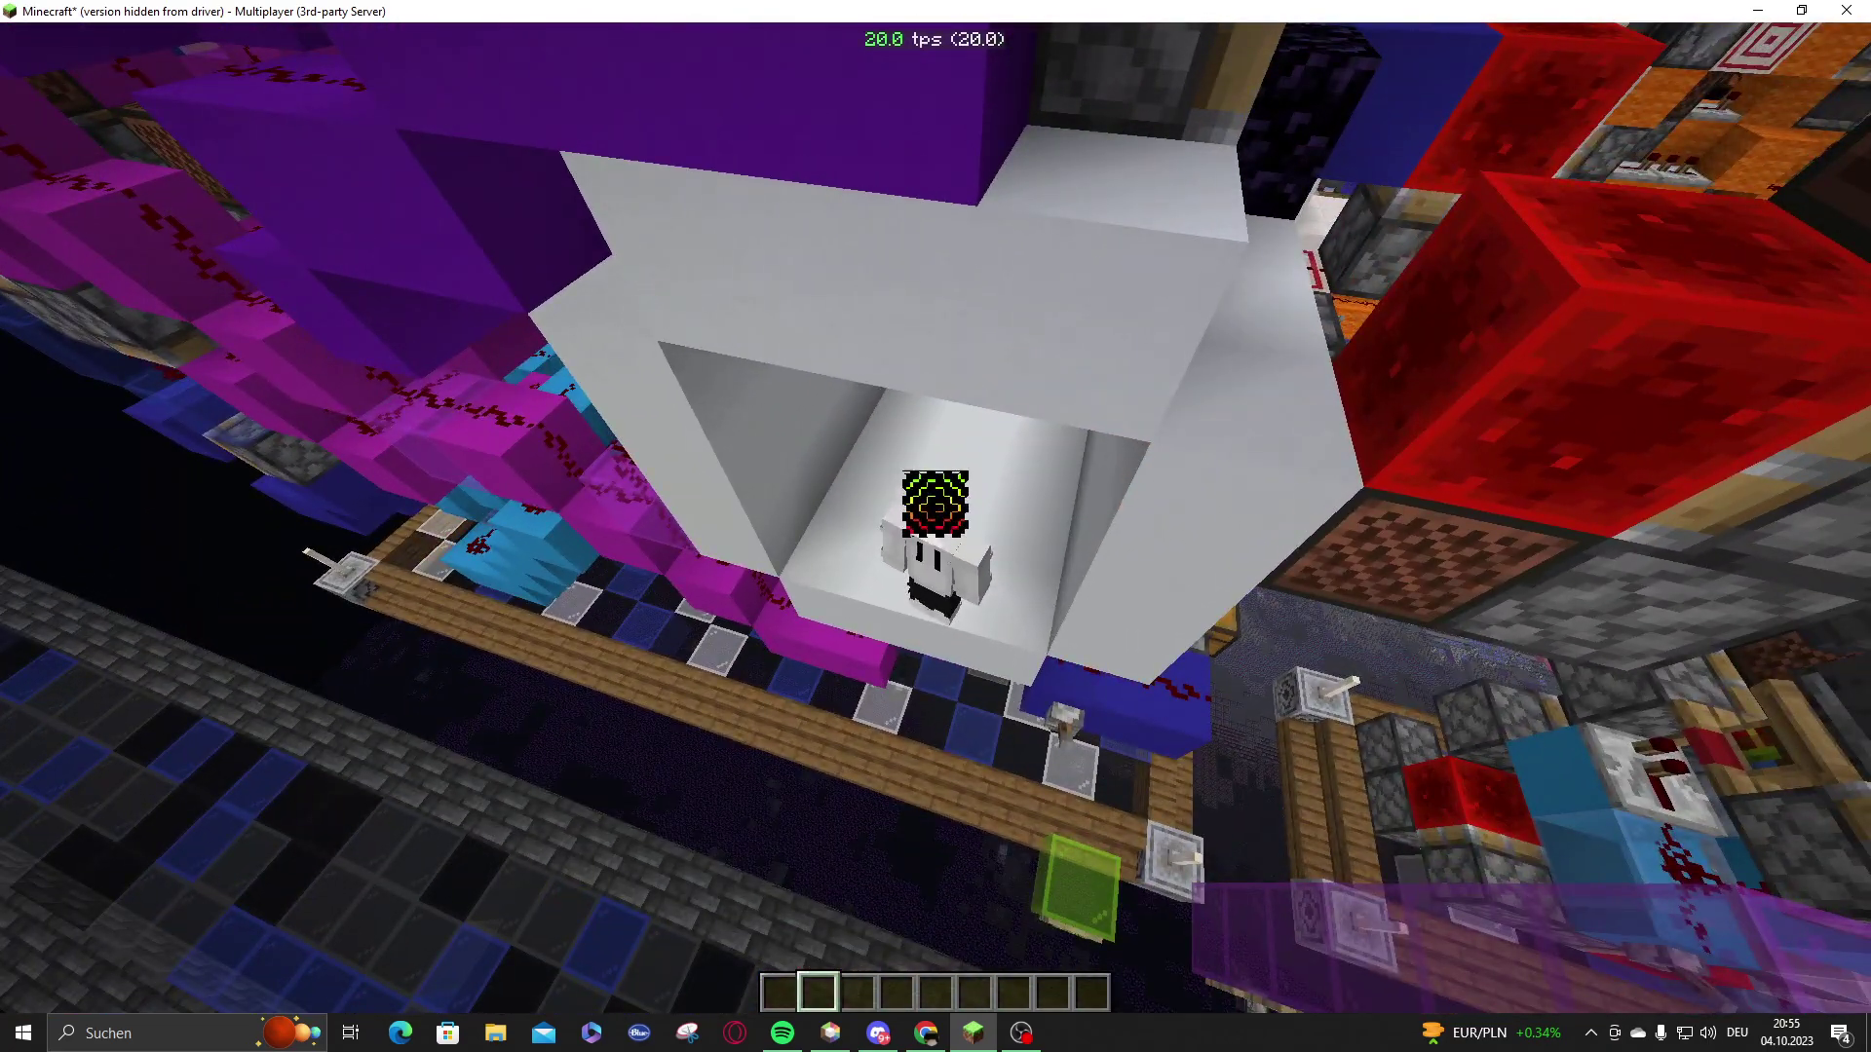
- Switch camera view with F5, back out looking up, and copy Bamboo into the empty hotbar slot
{"action": "key", "text": "F5"}
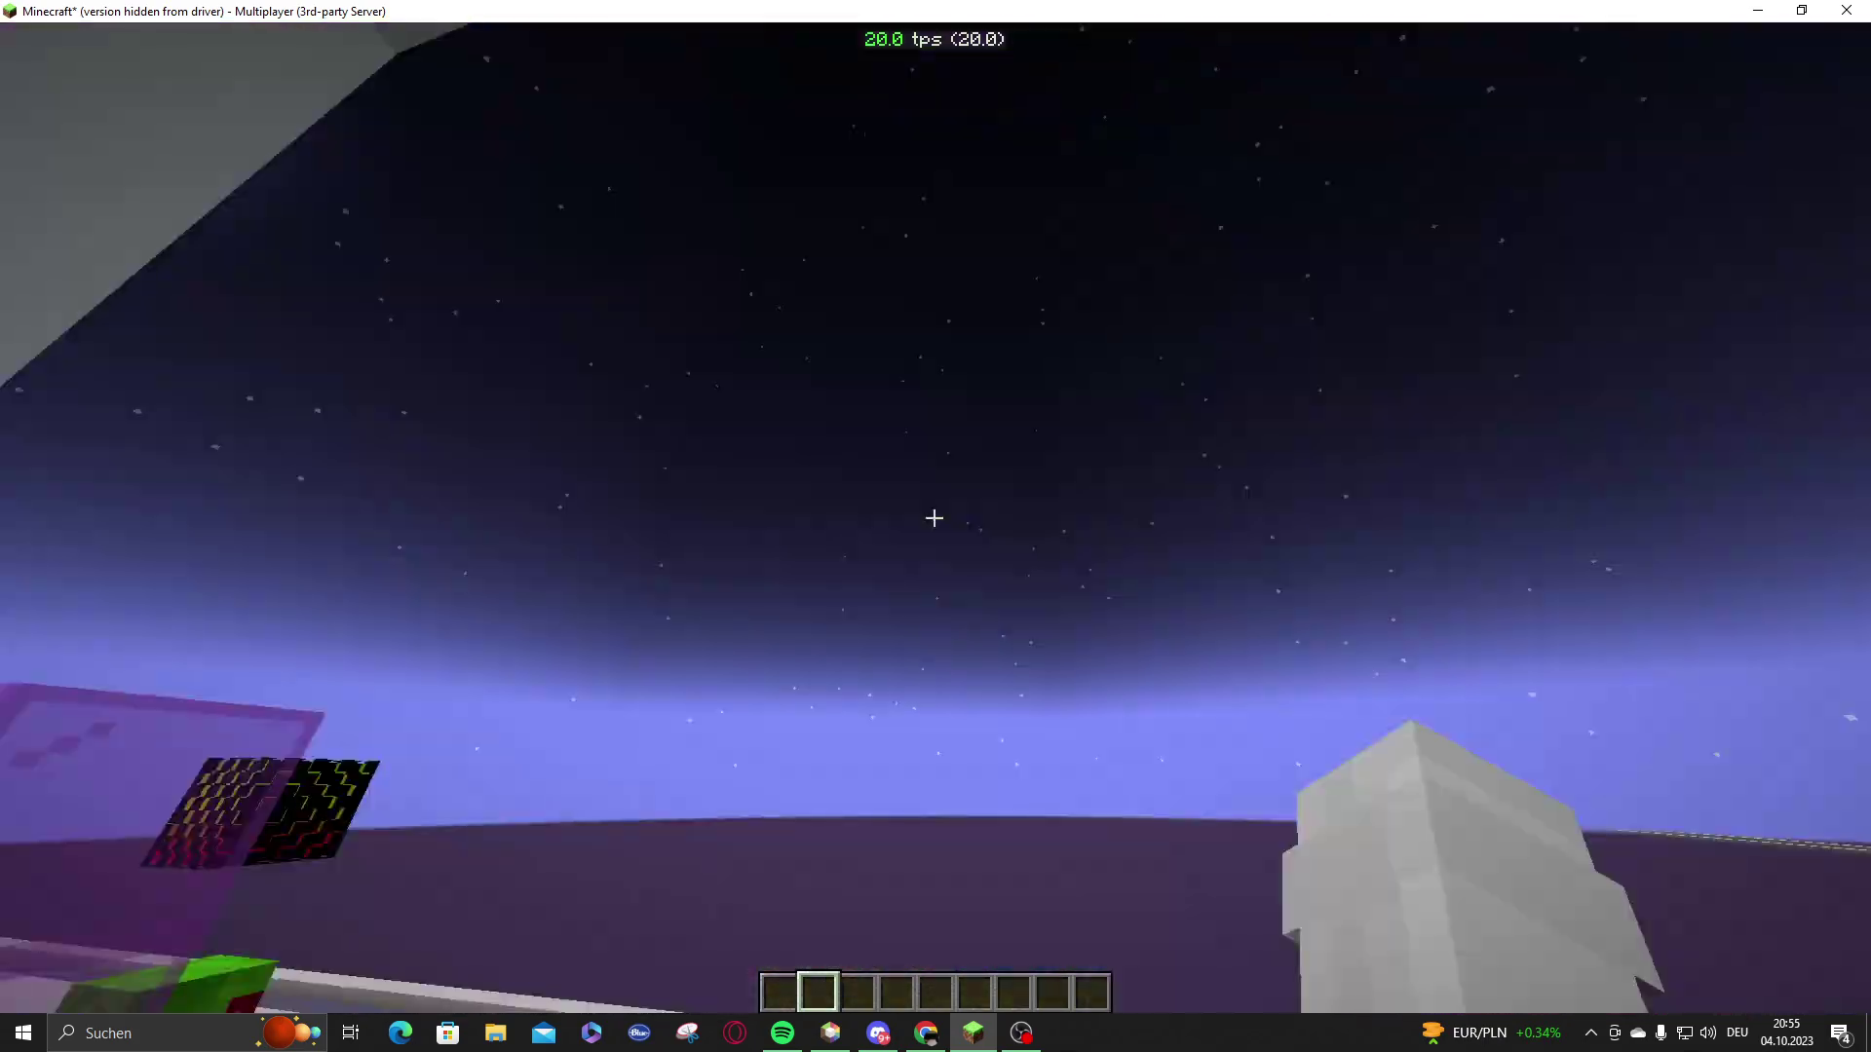
{"action": "key", "text": "s"}
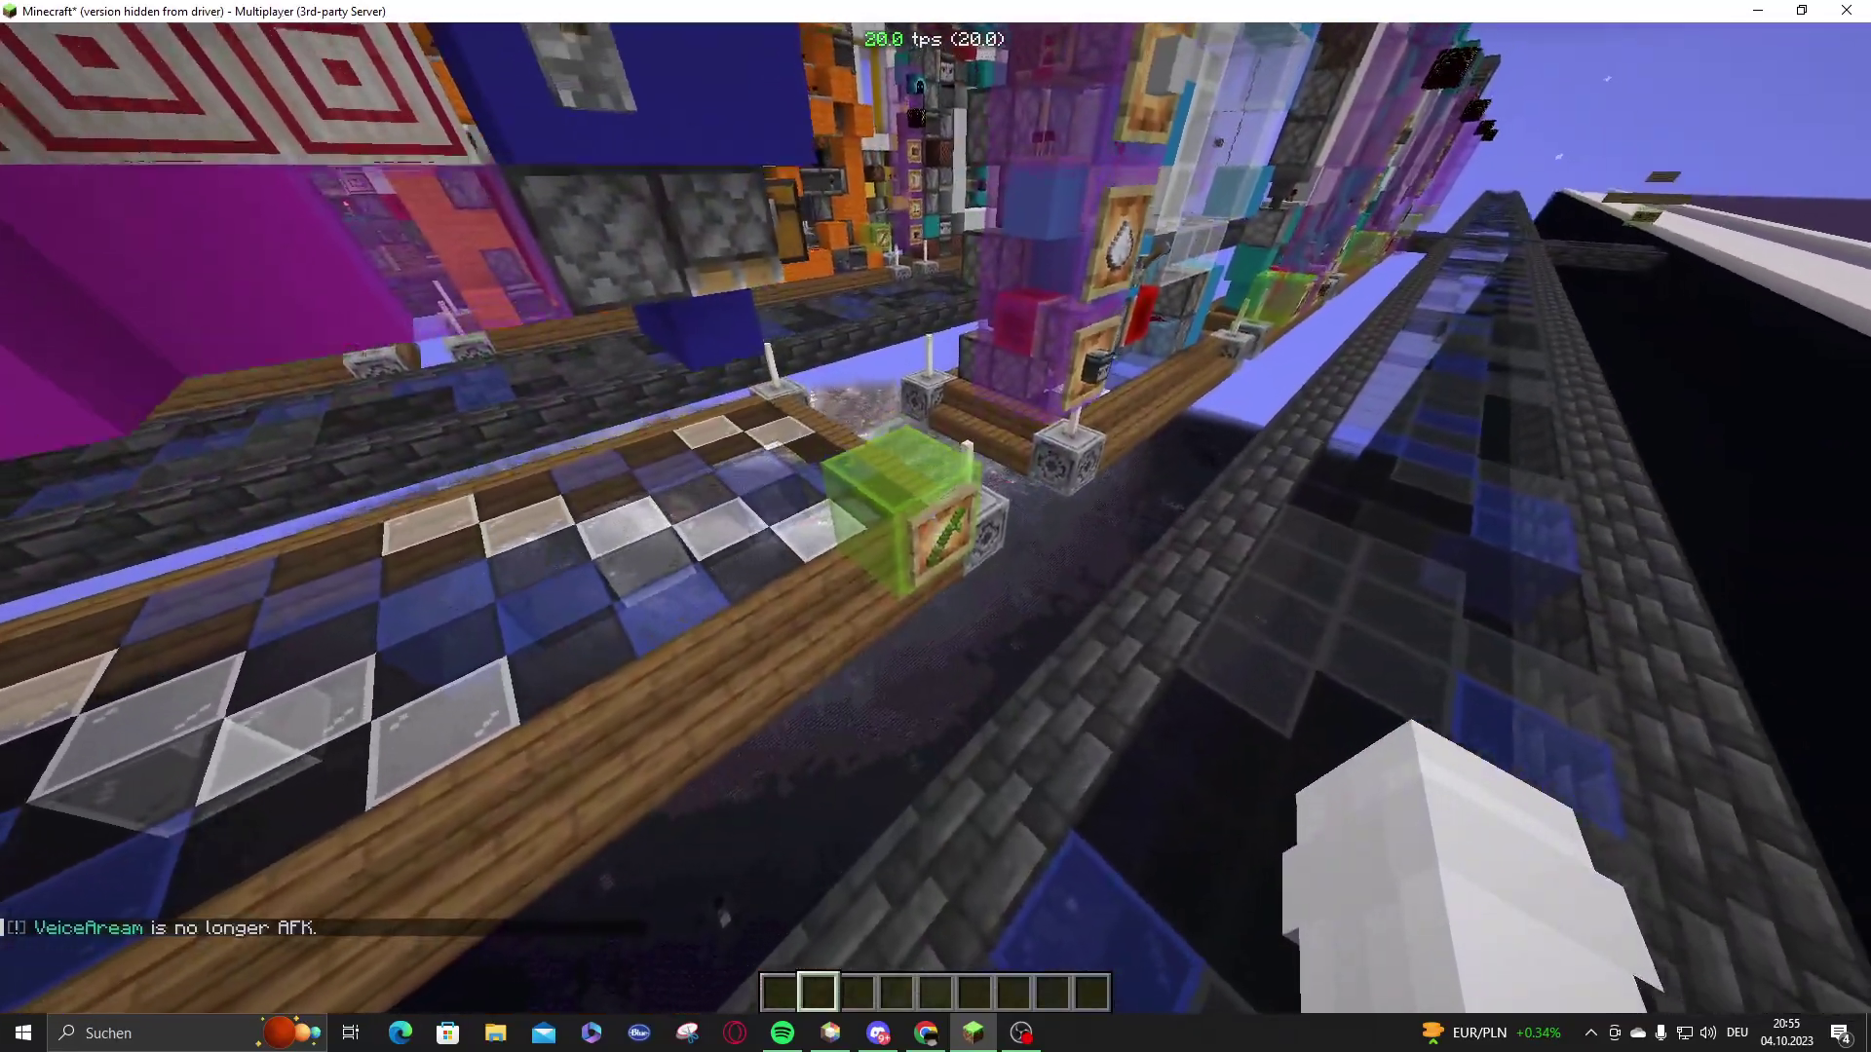
{"action": "middle_click", "coordinate": [935, 526]}
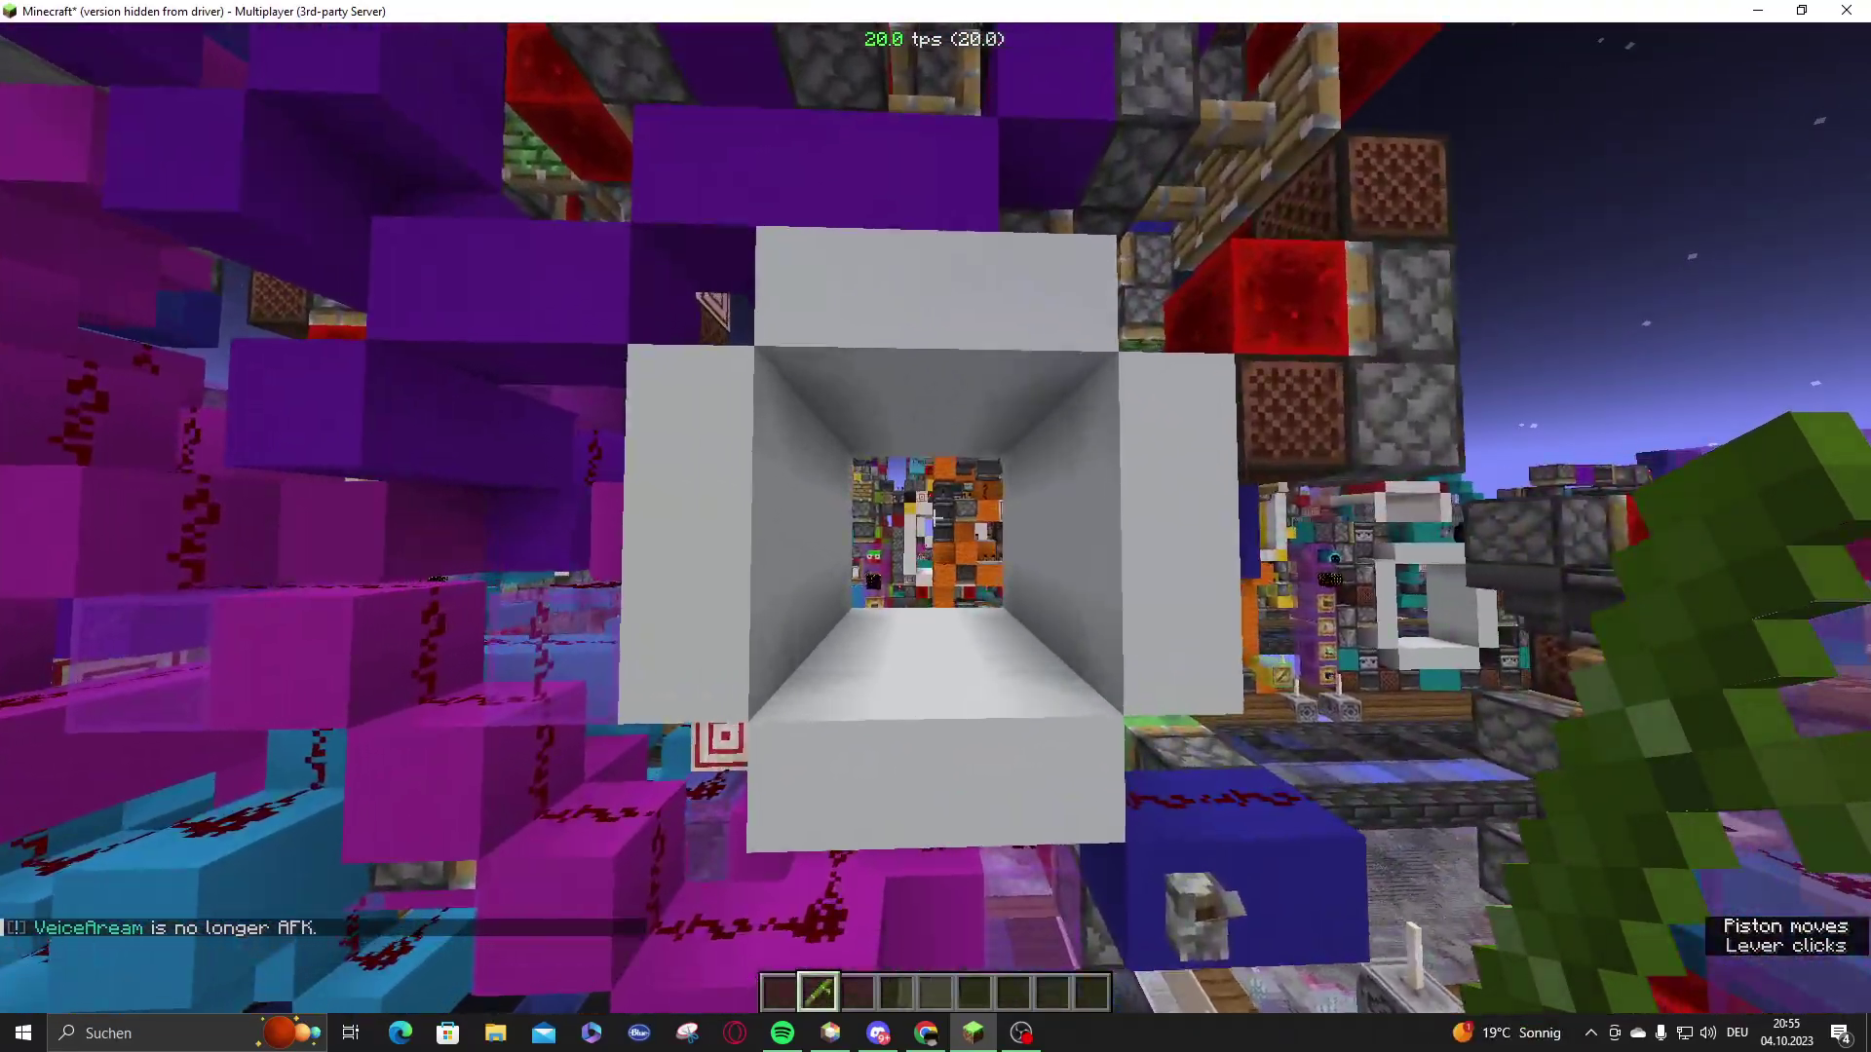
- Fly through the white tunnel and back, then rise above the structure and face it head-on
{"action": "key", "text": "w"}
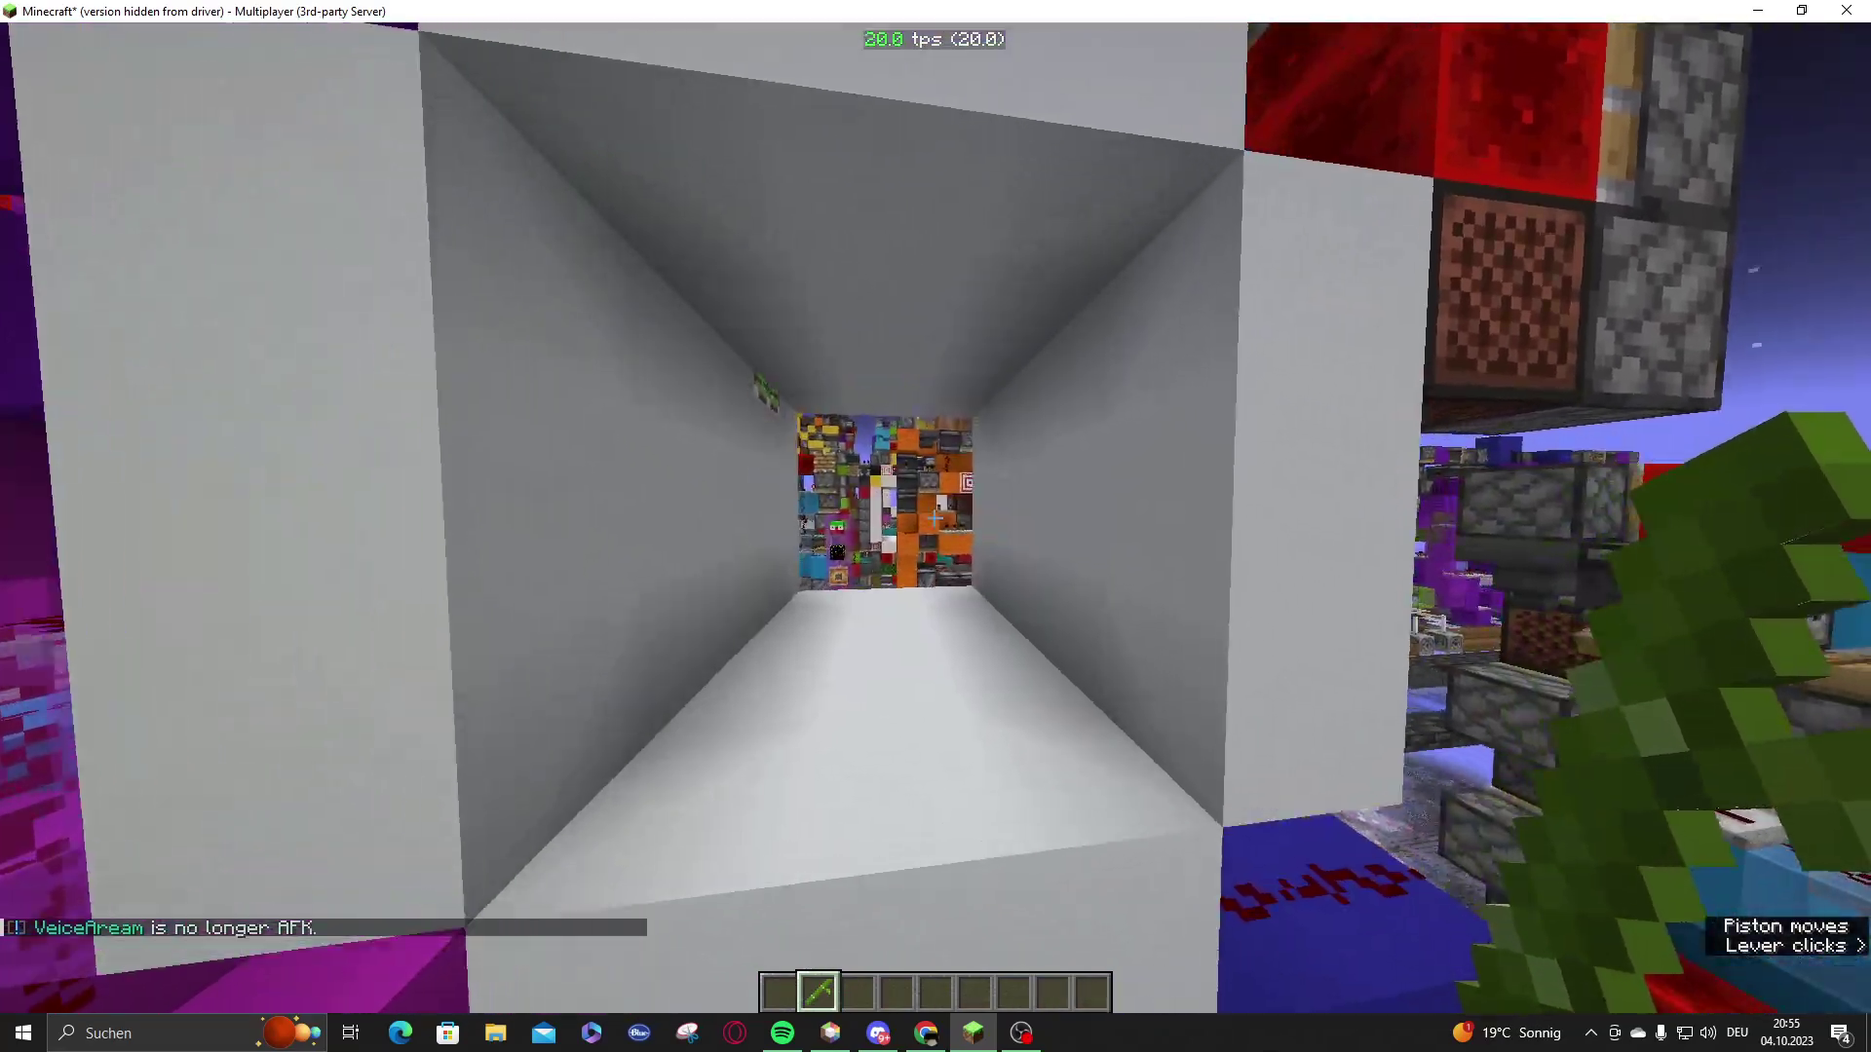
{"action": "key", "text": "w"}
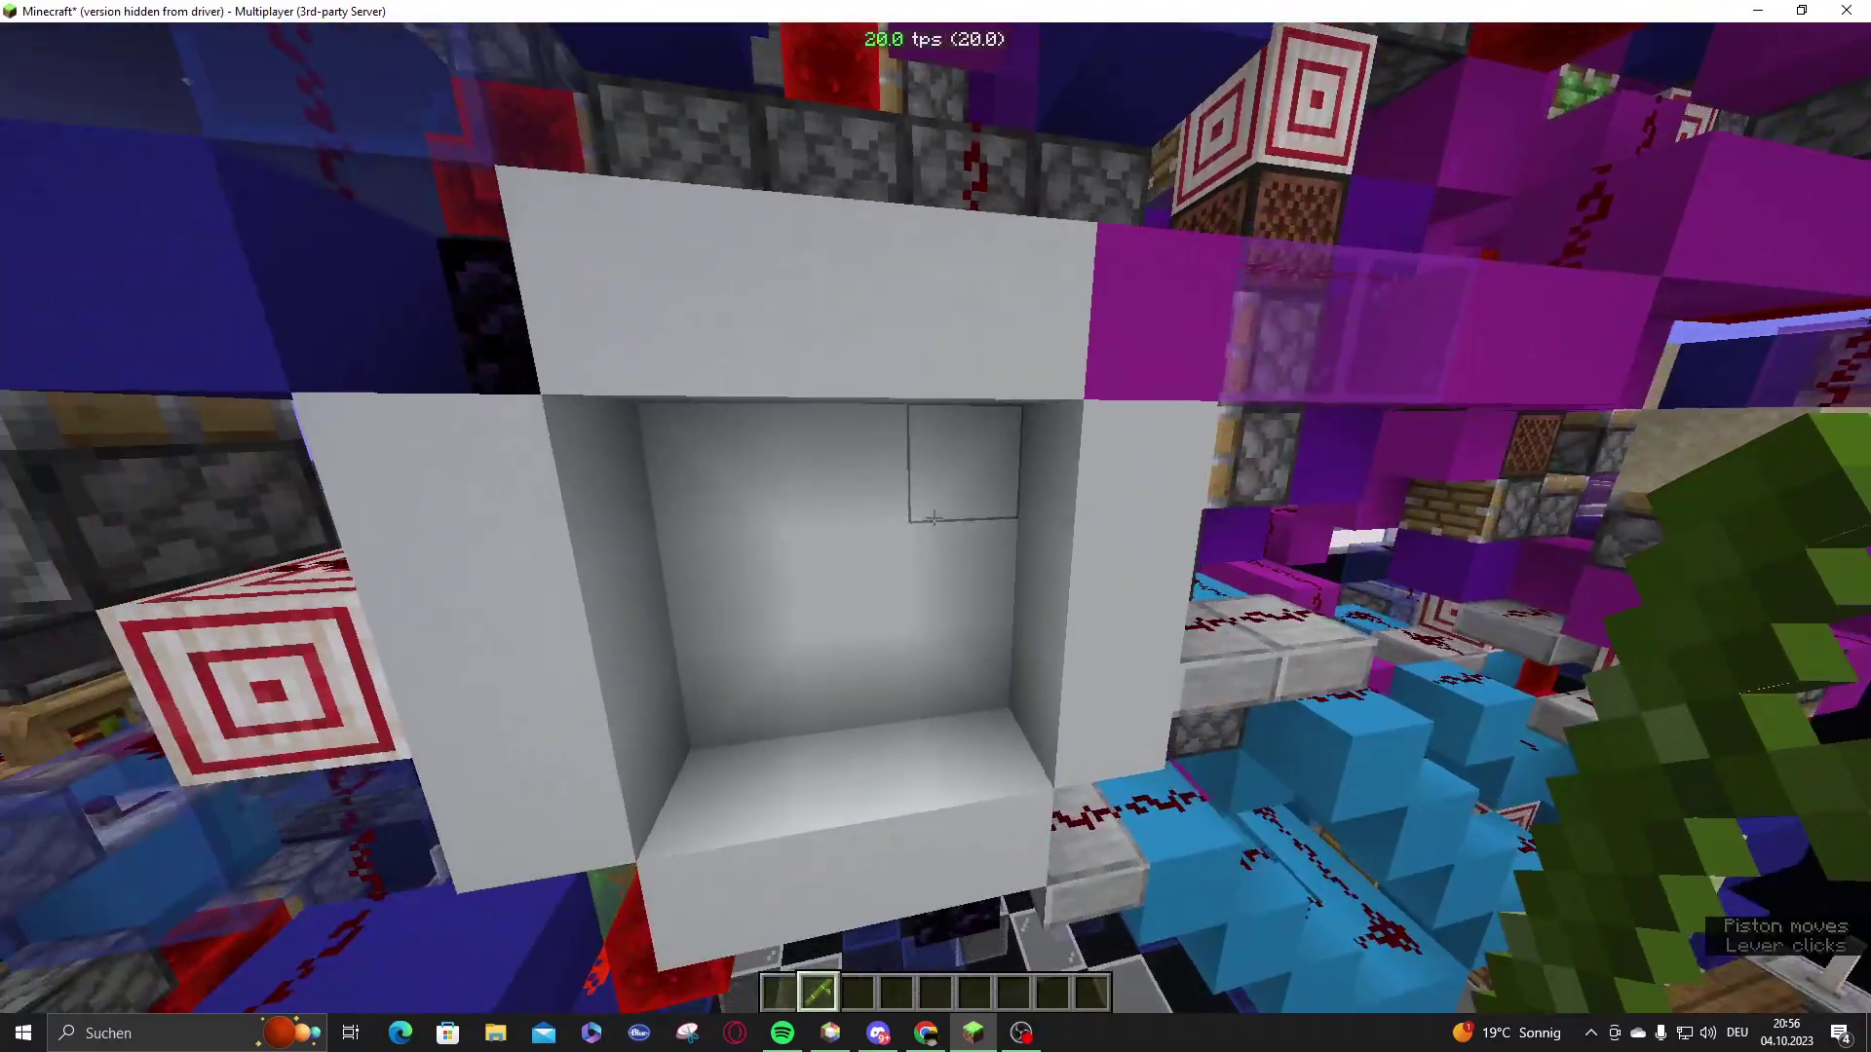
{"action": "key", "text": "w"}
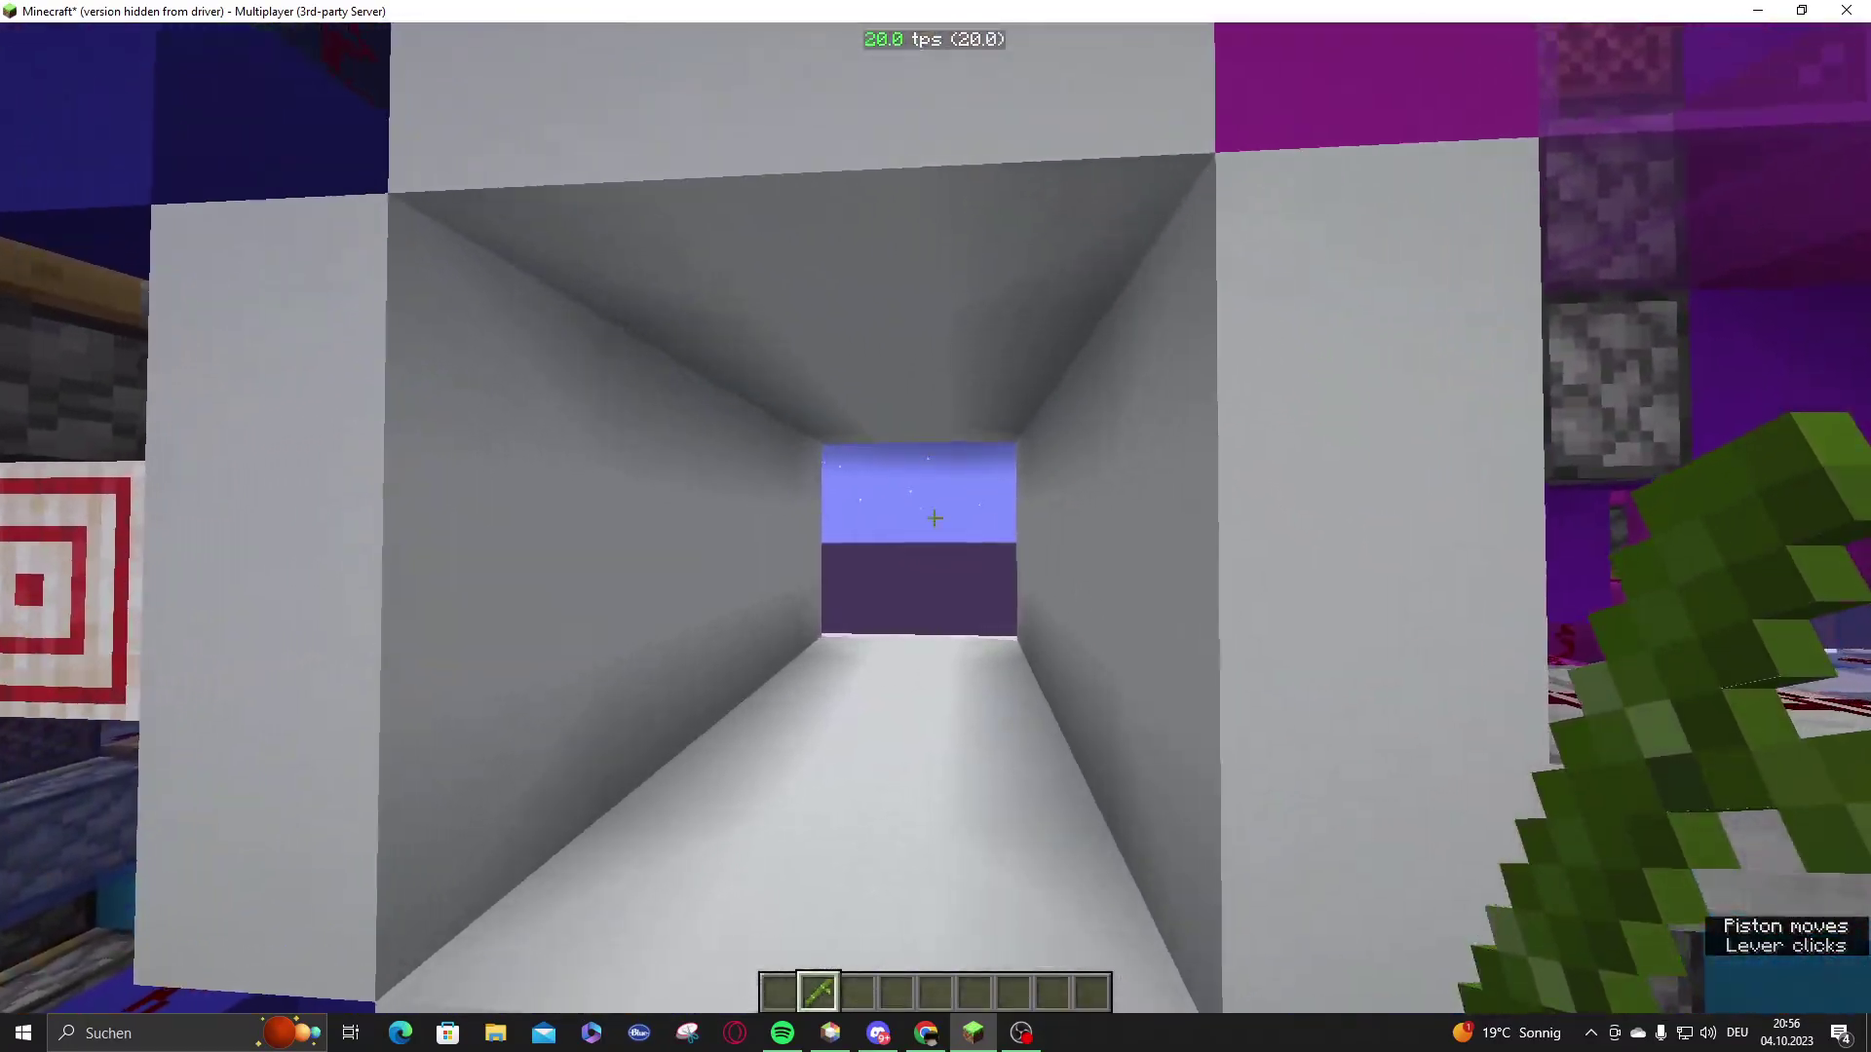
{"action": "key", "text": "w"}
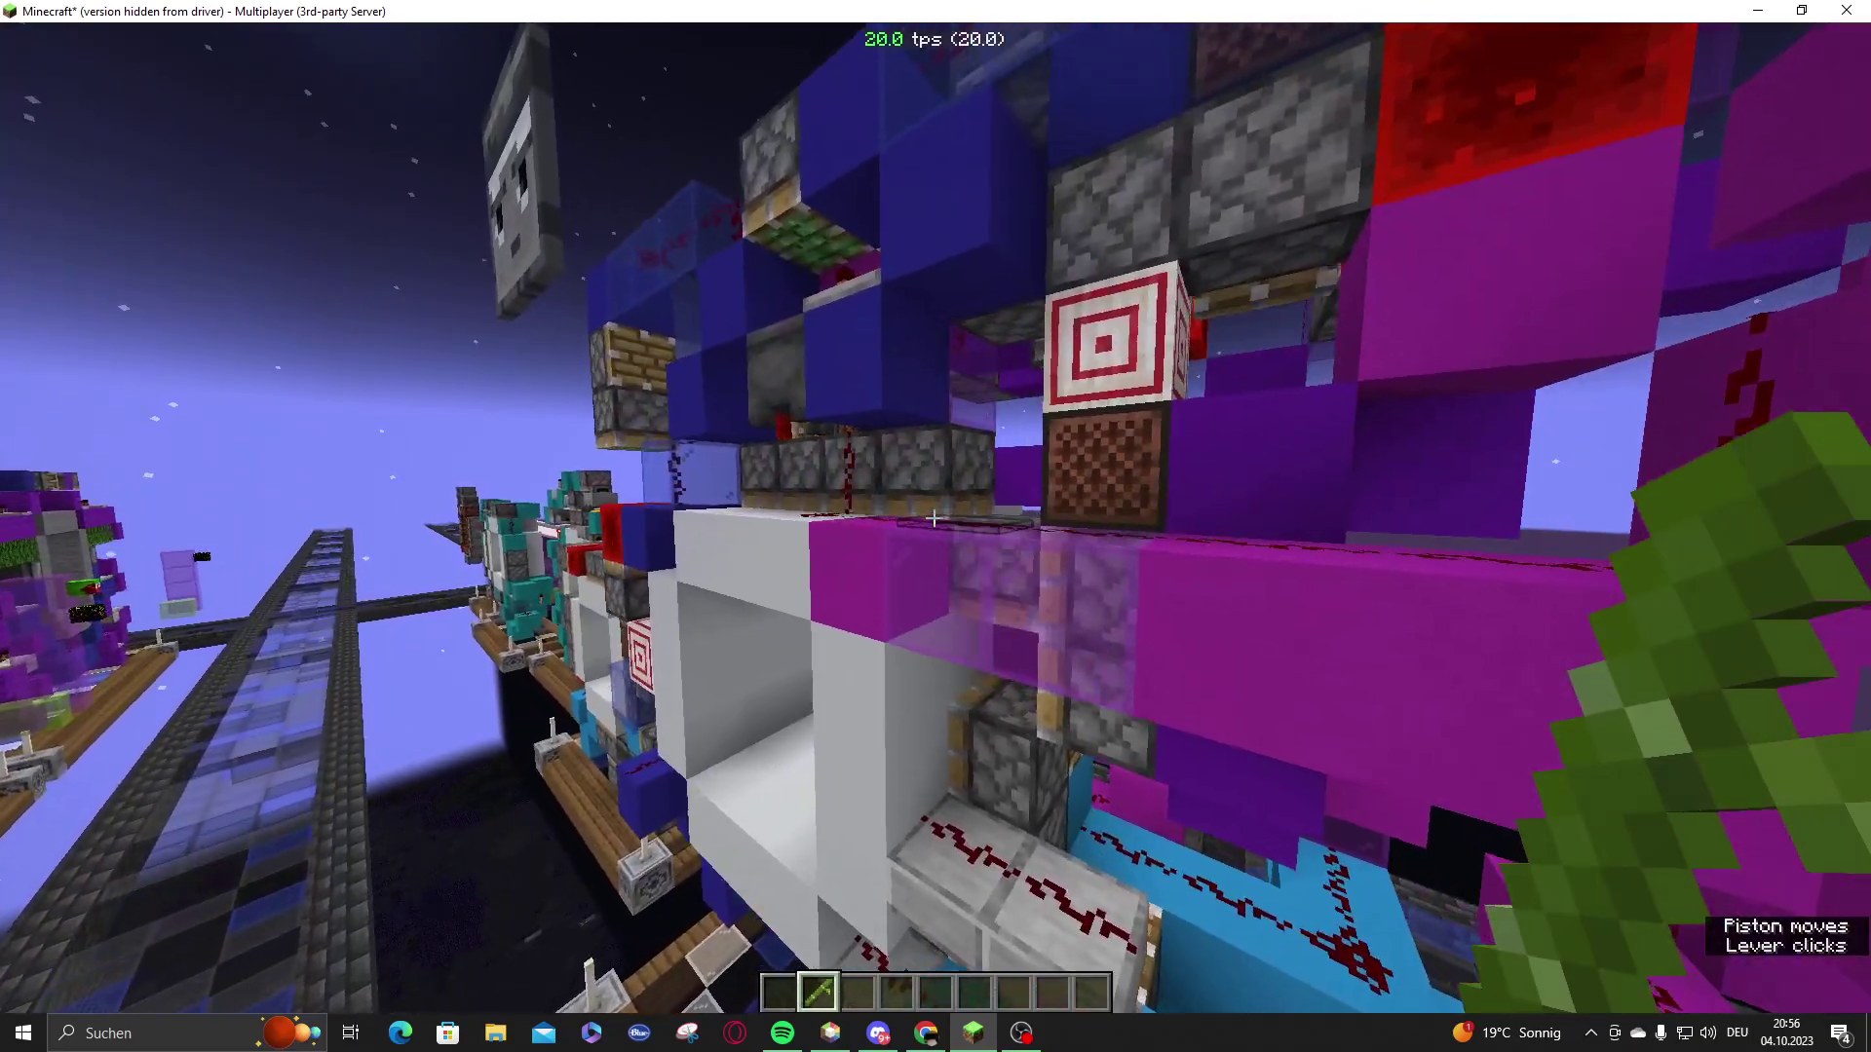
{"action": "key", "text": "w"}
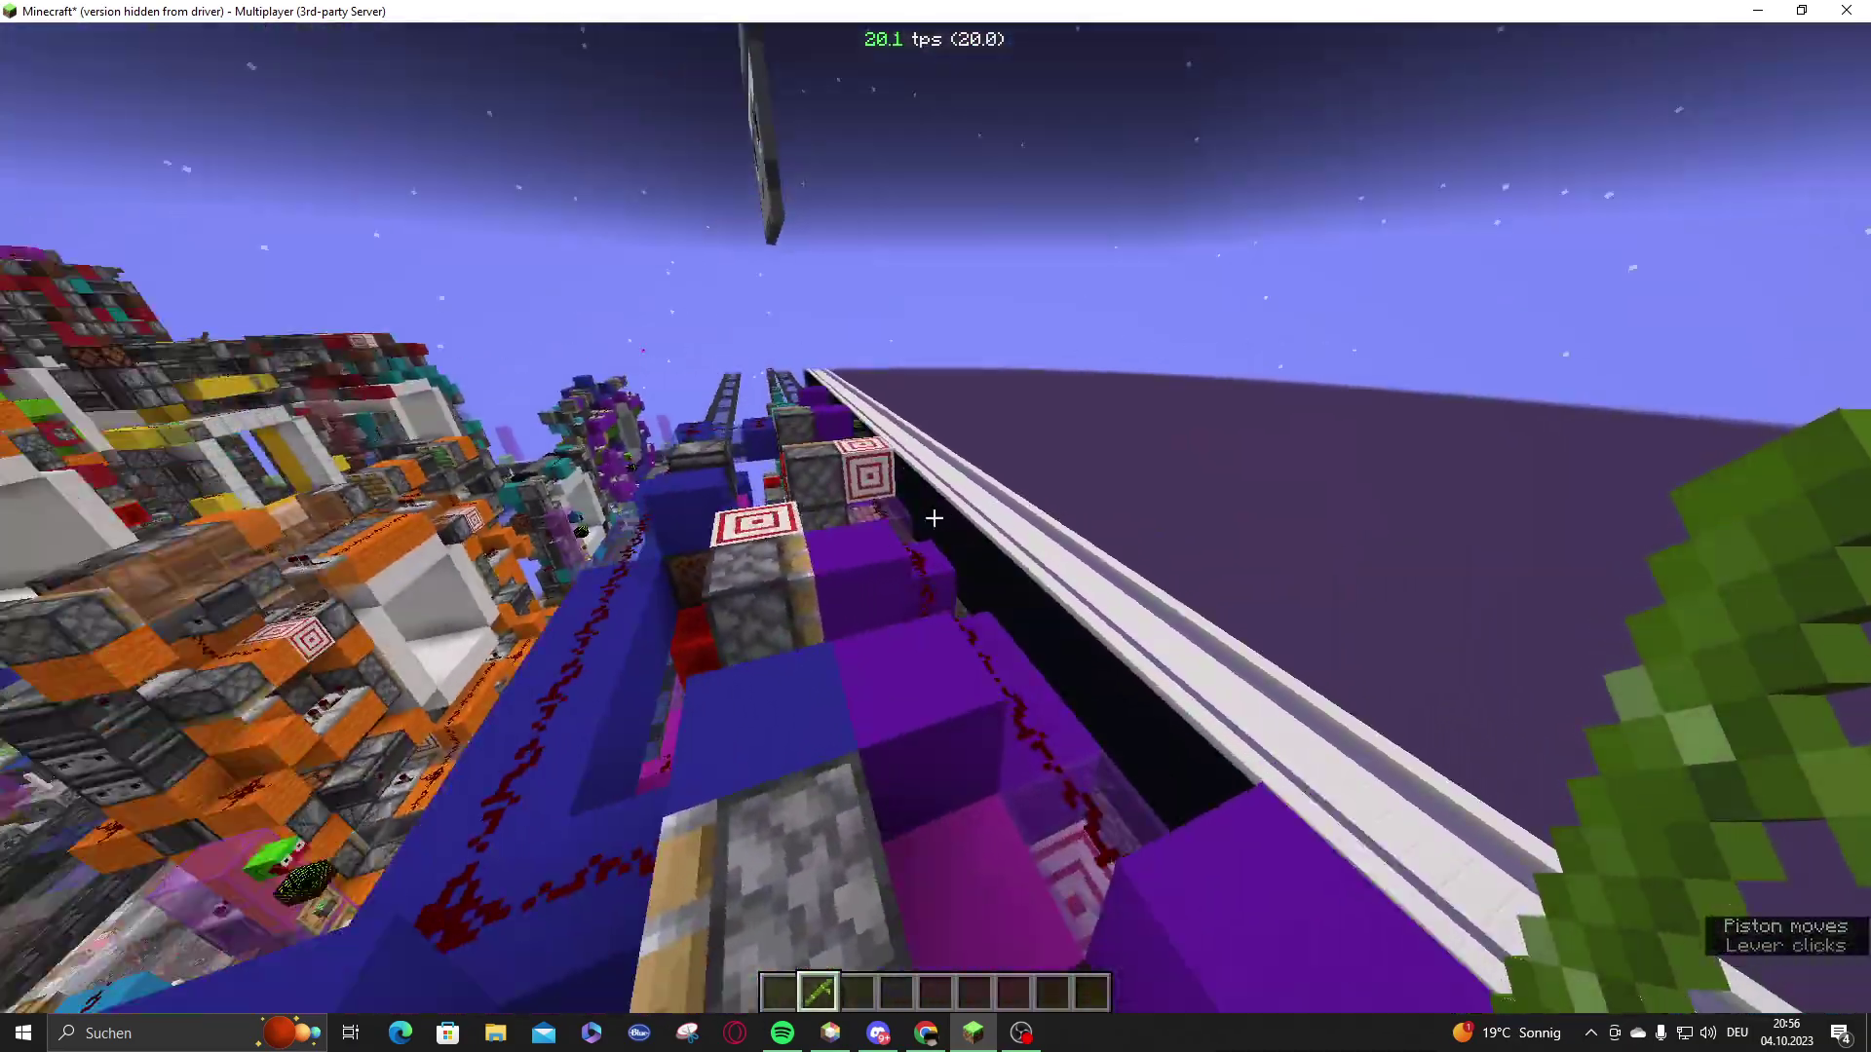
{"action": "key", "text": "w"}
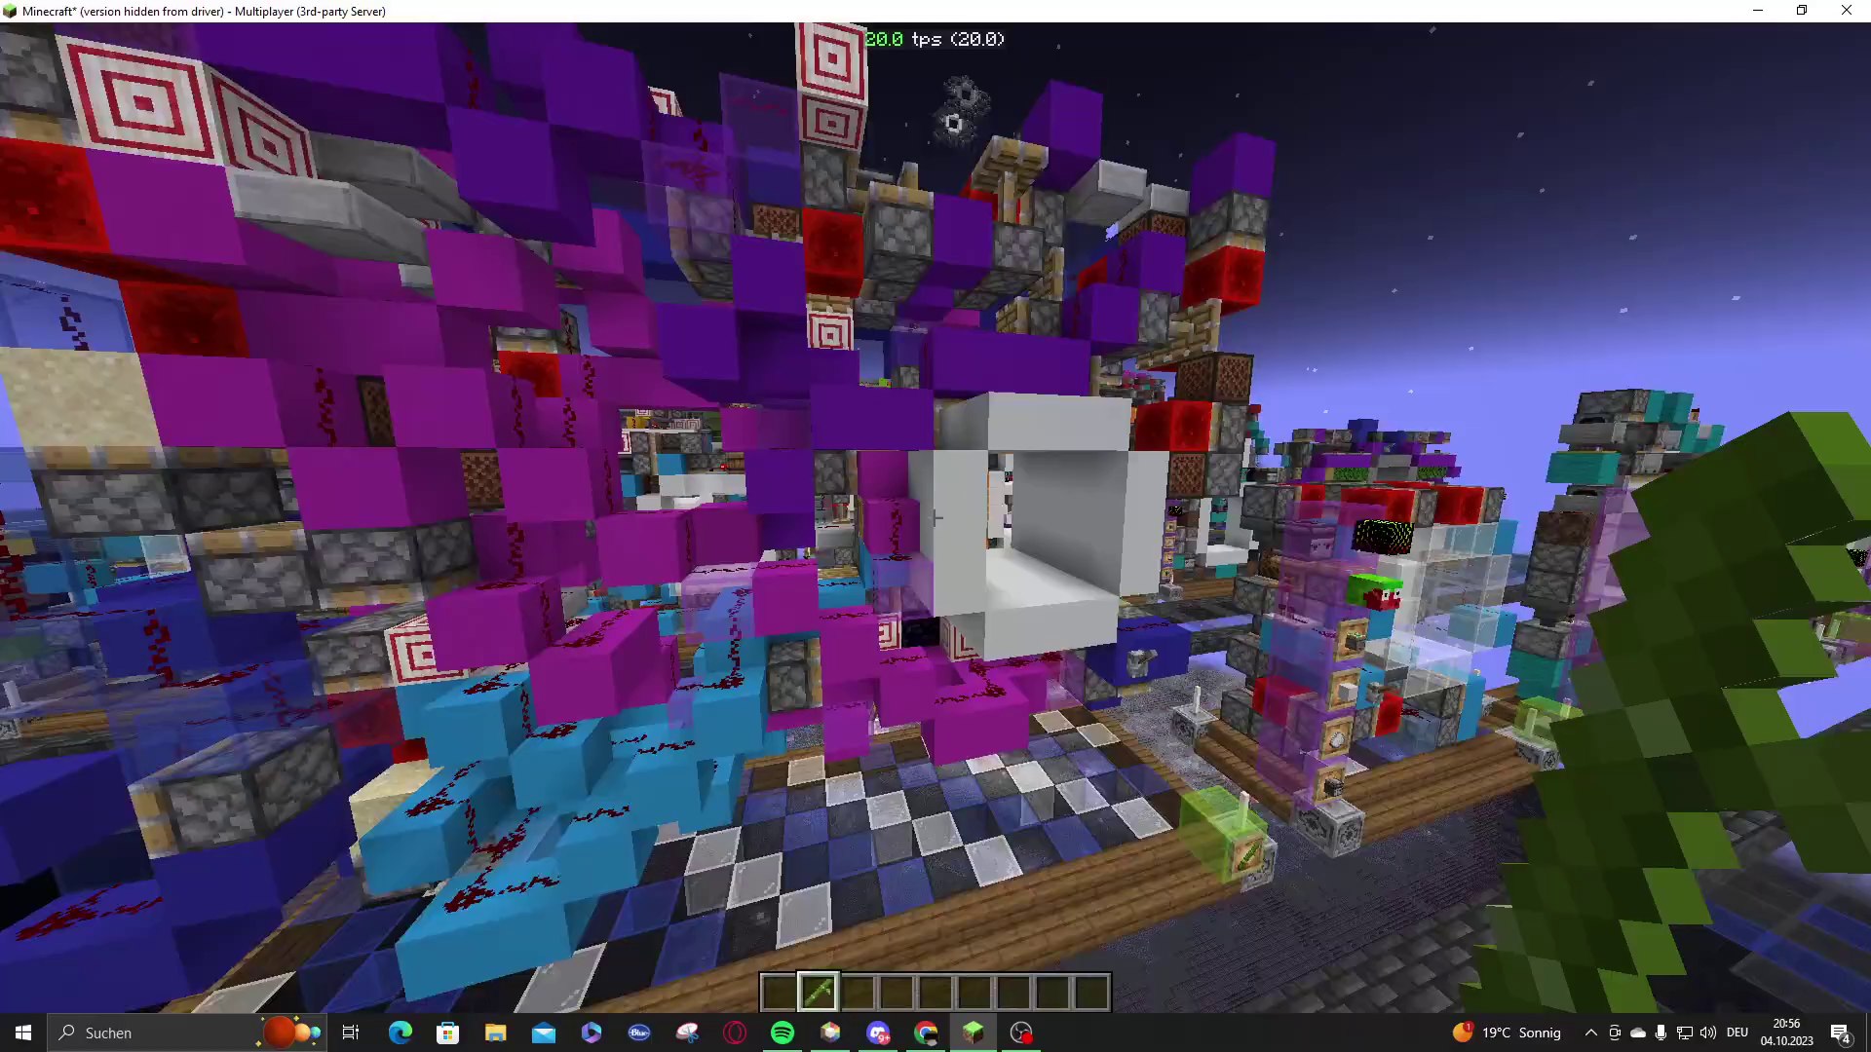
- Back away and move in again to frame the white door structure
{"action": "key", "text": "s"}
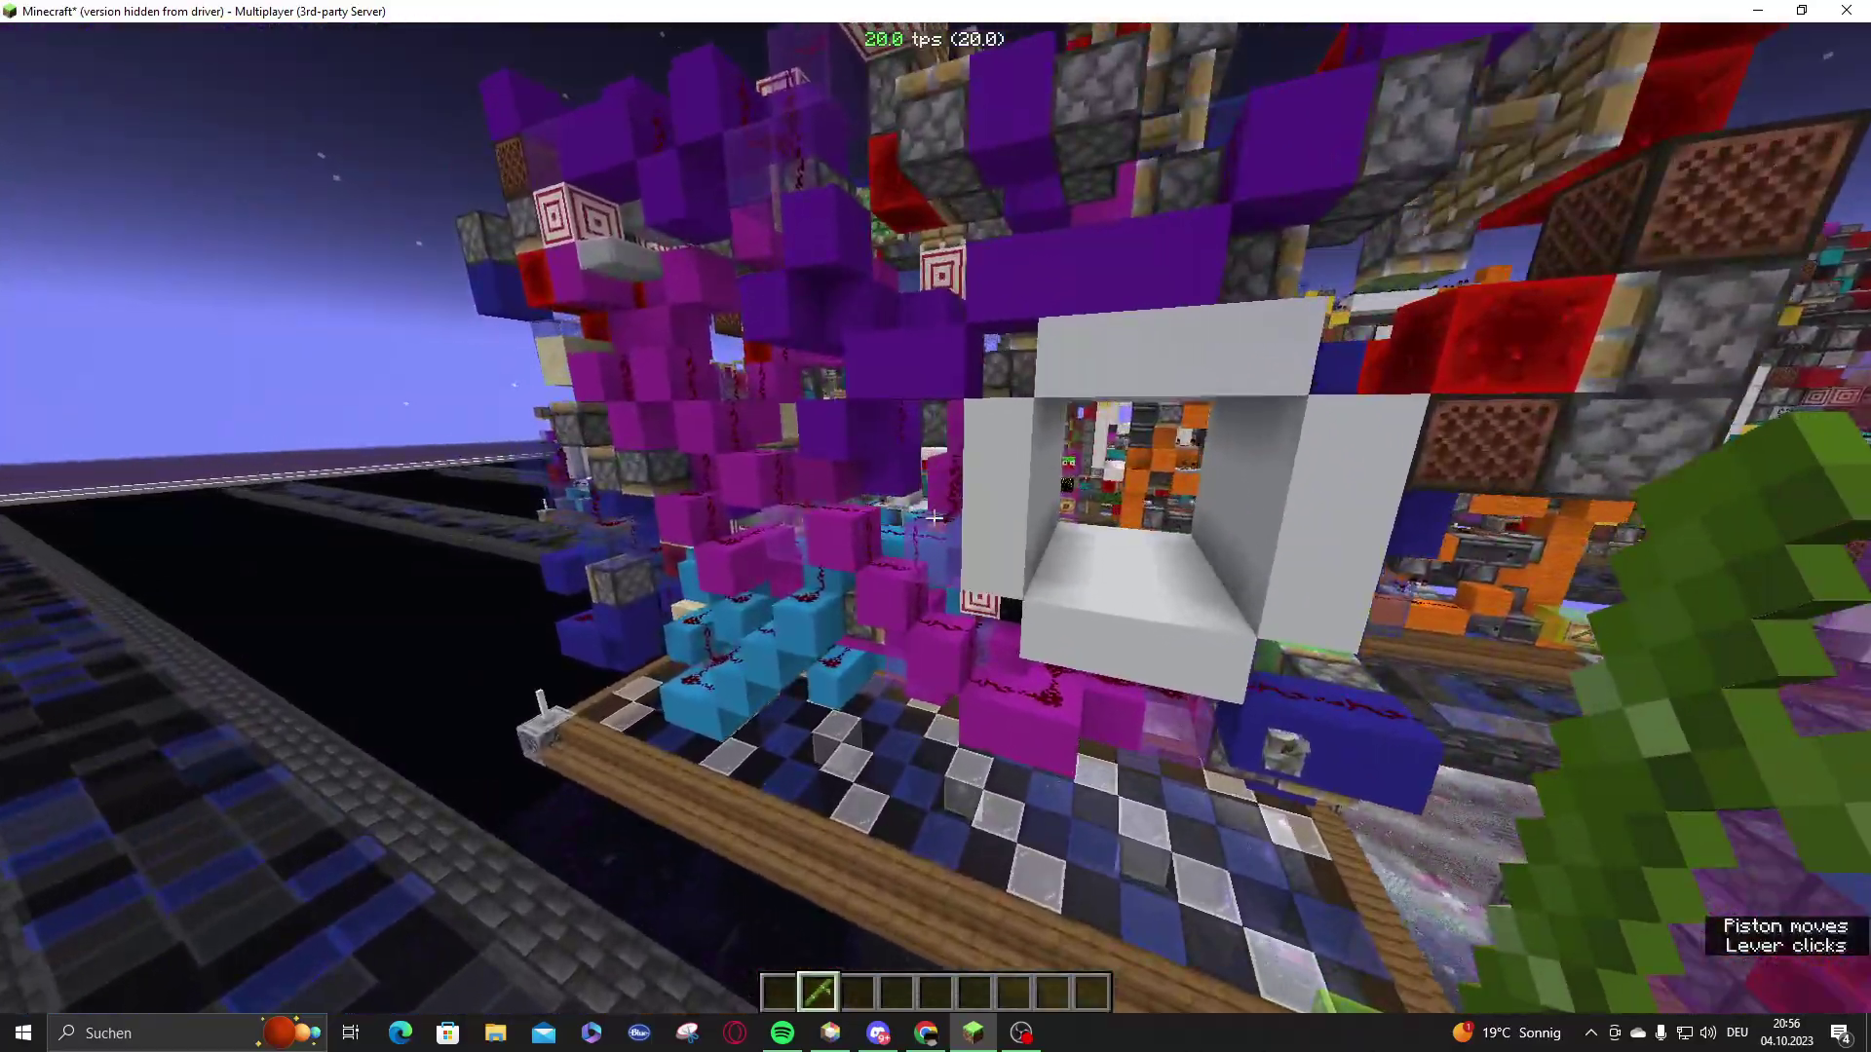
{"action": "key", "text": "w"}
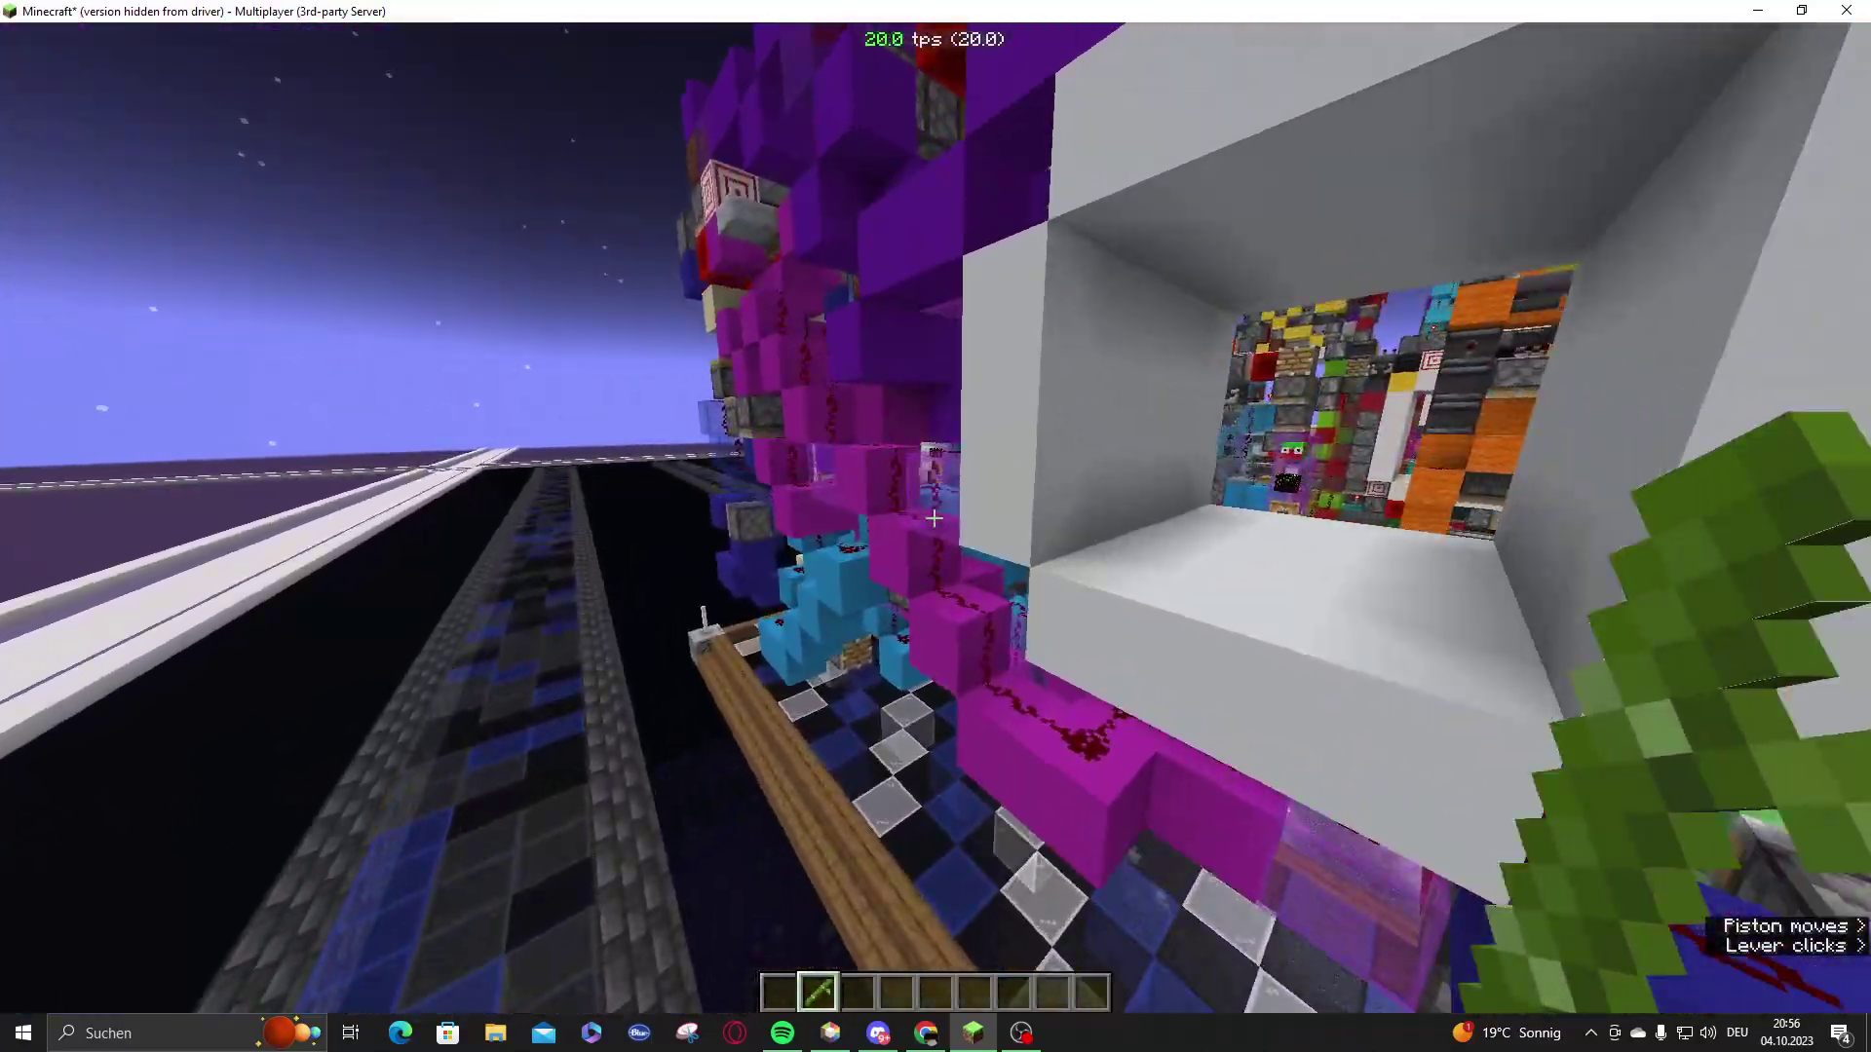
{"action": "key", "text": "w"}
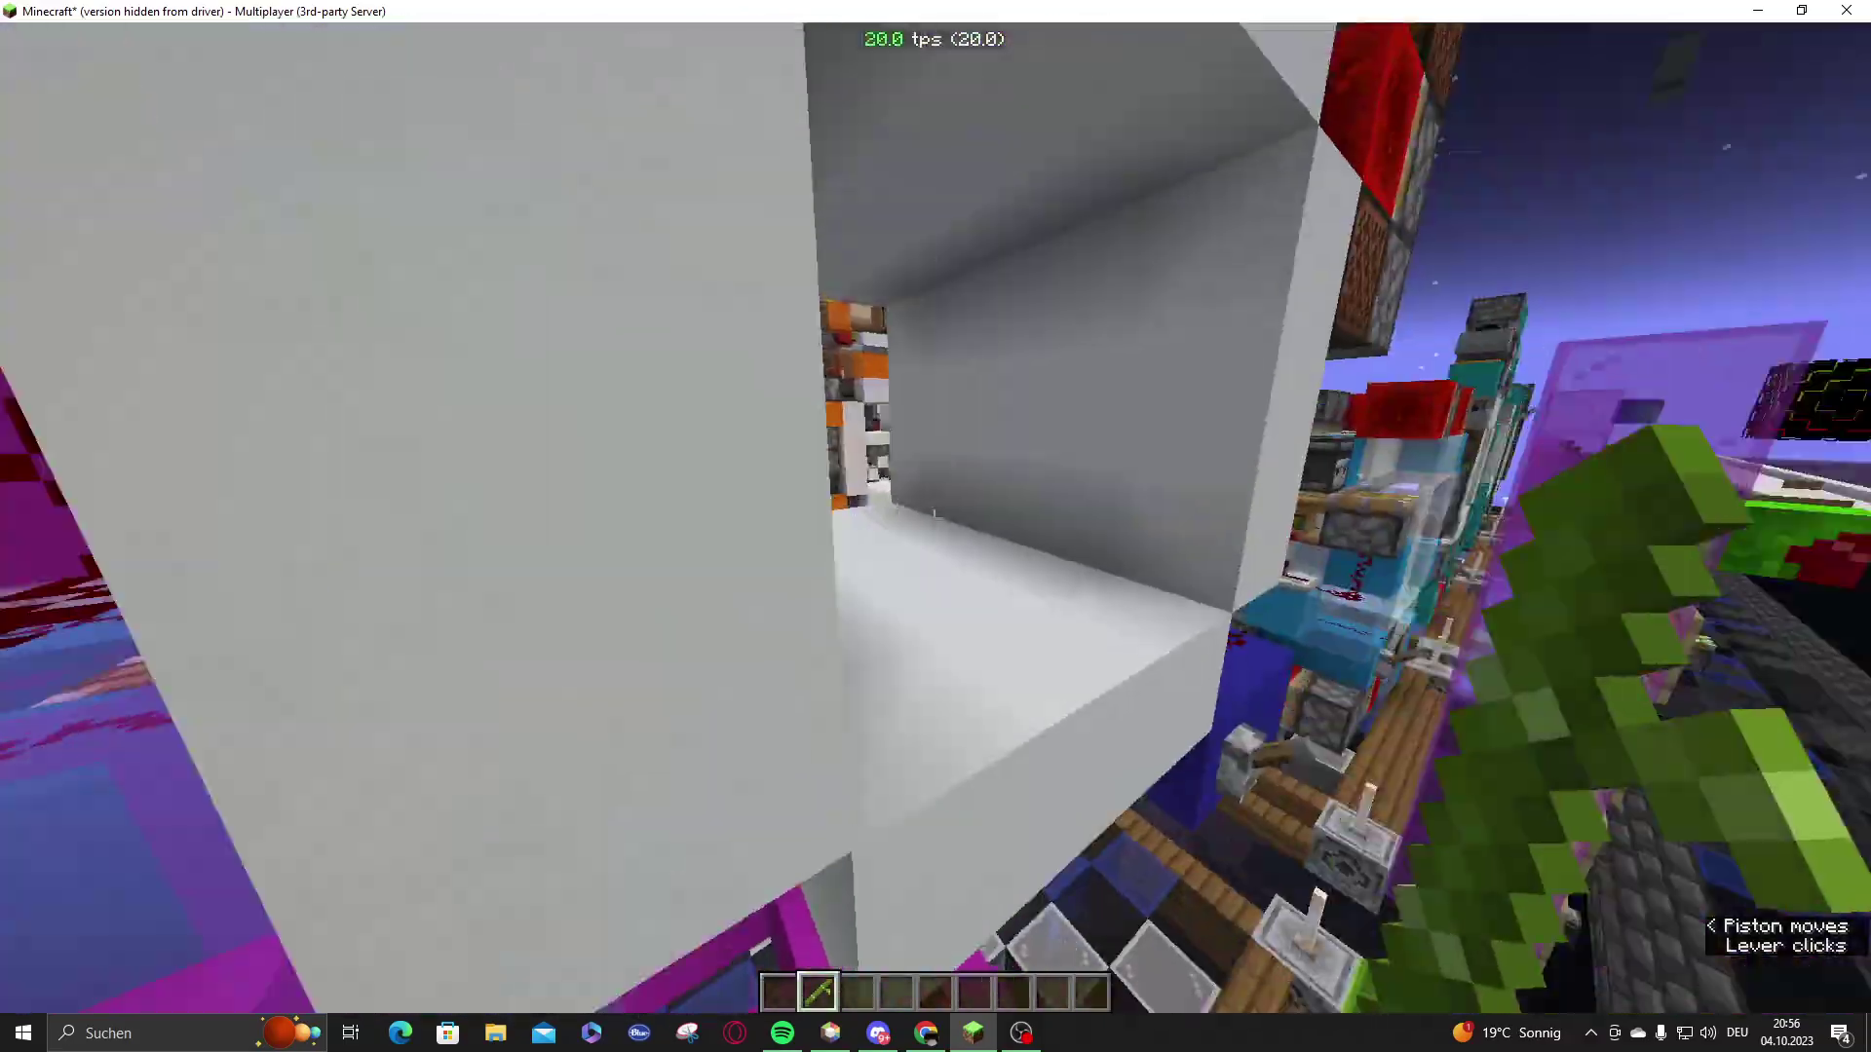
{"action": "key", "text": "s"}
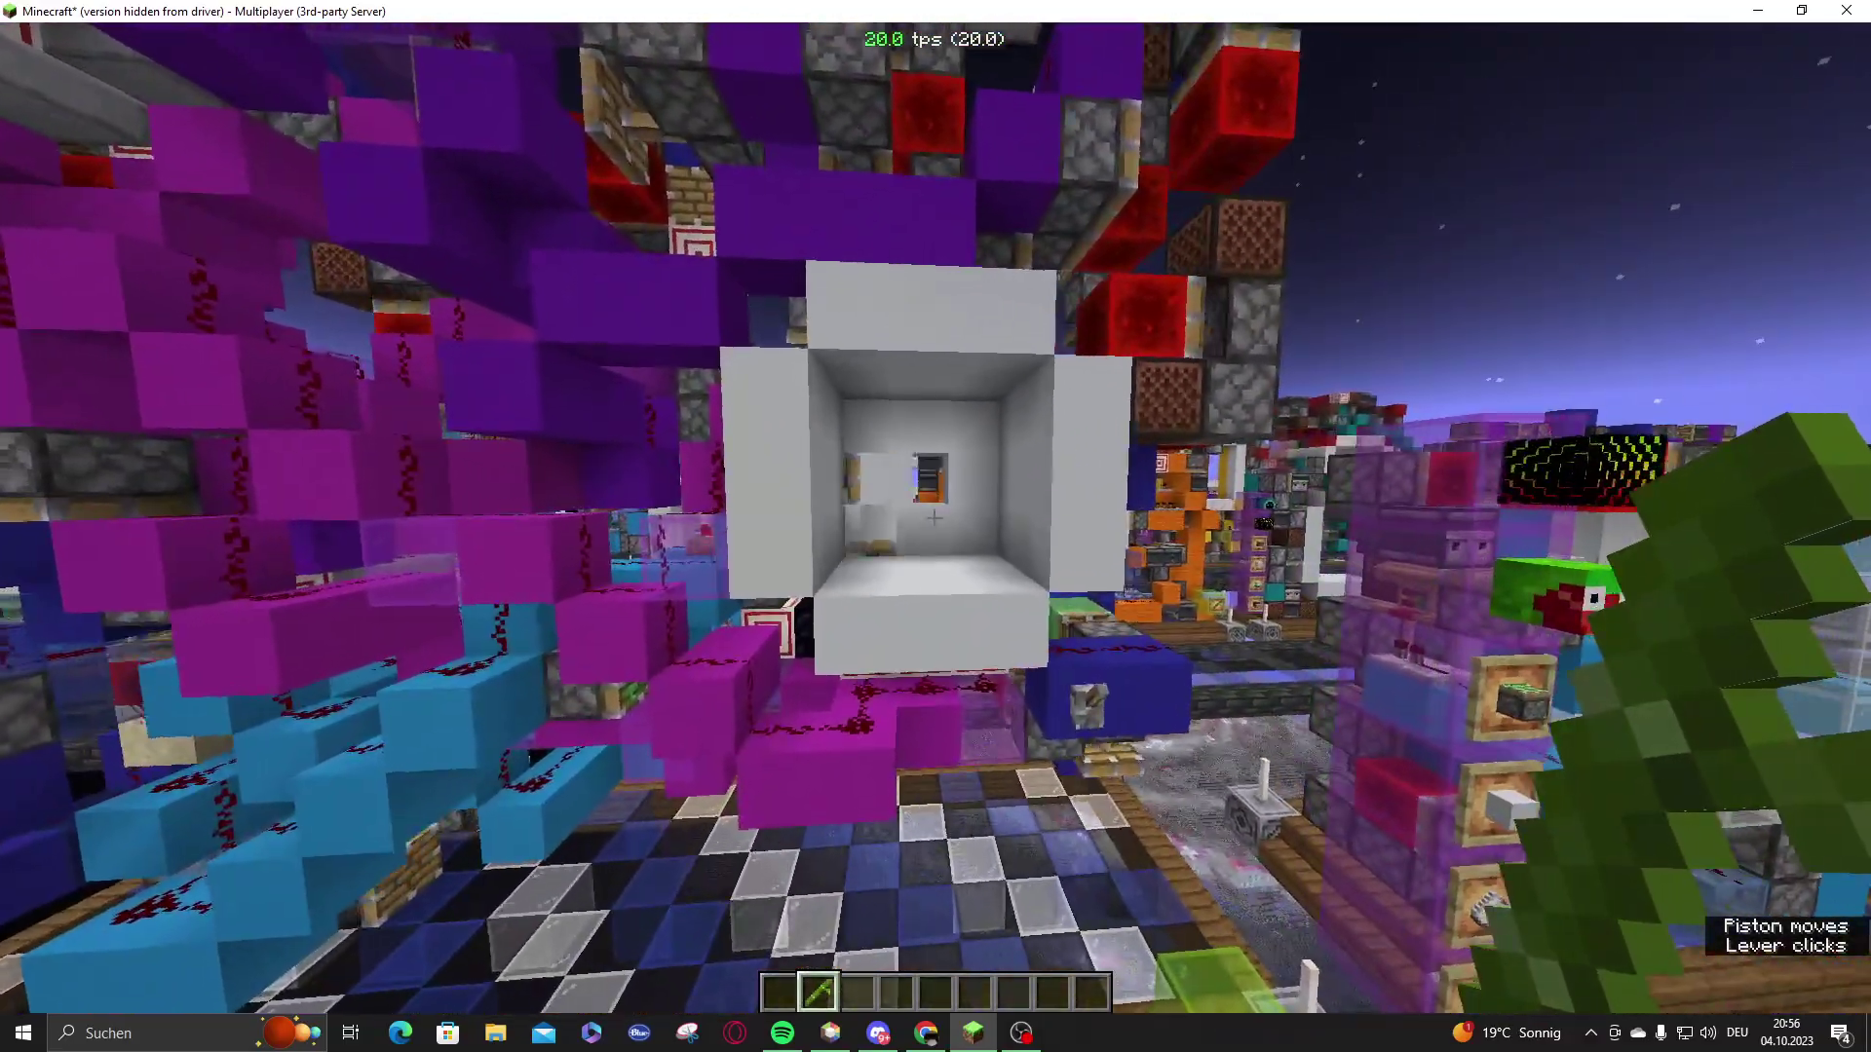
- Walk through the tunnel twice more and switch to third-person rear view
{"action": "key", "text": "w"}
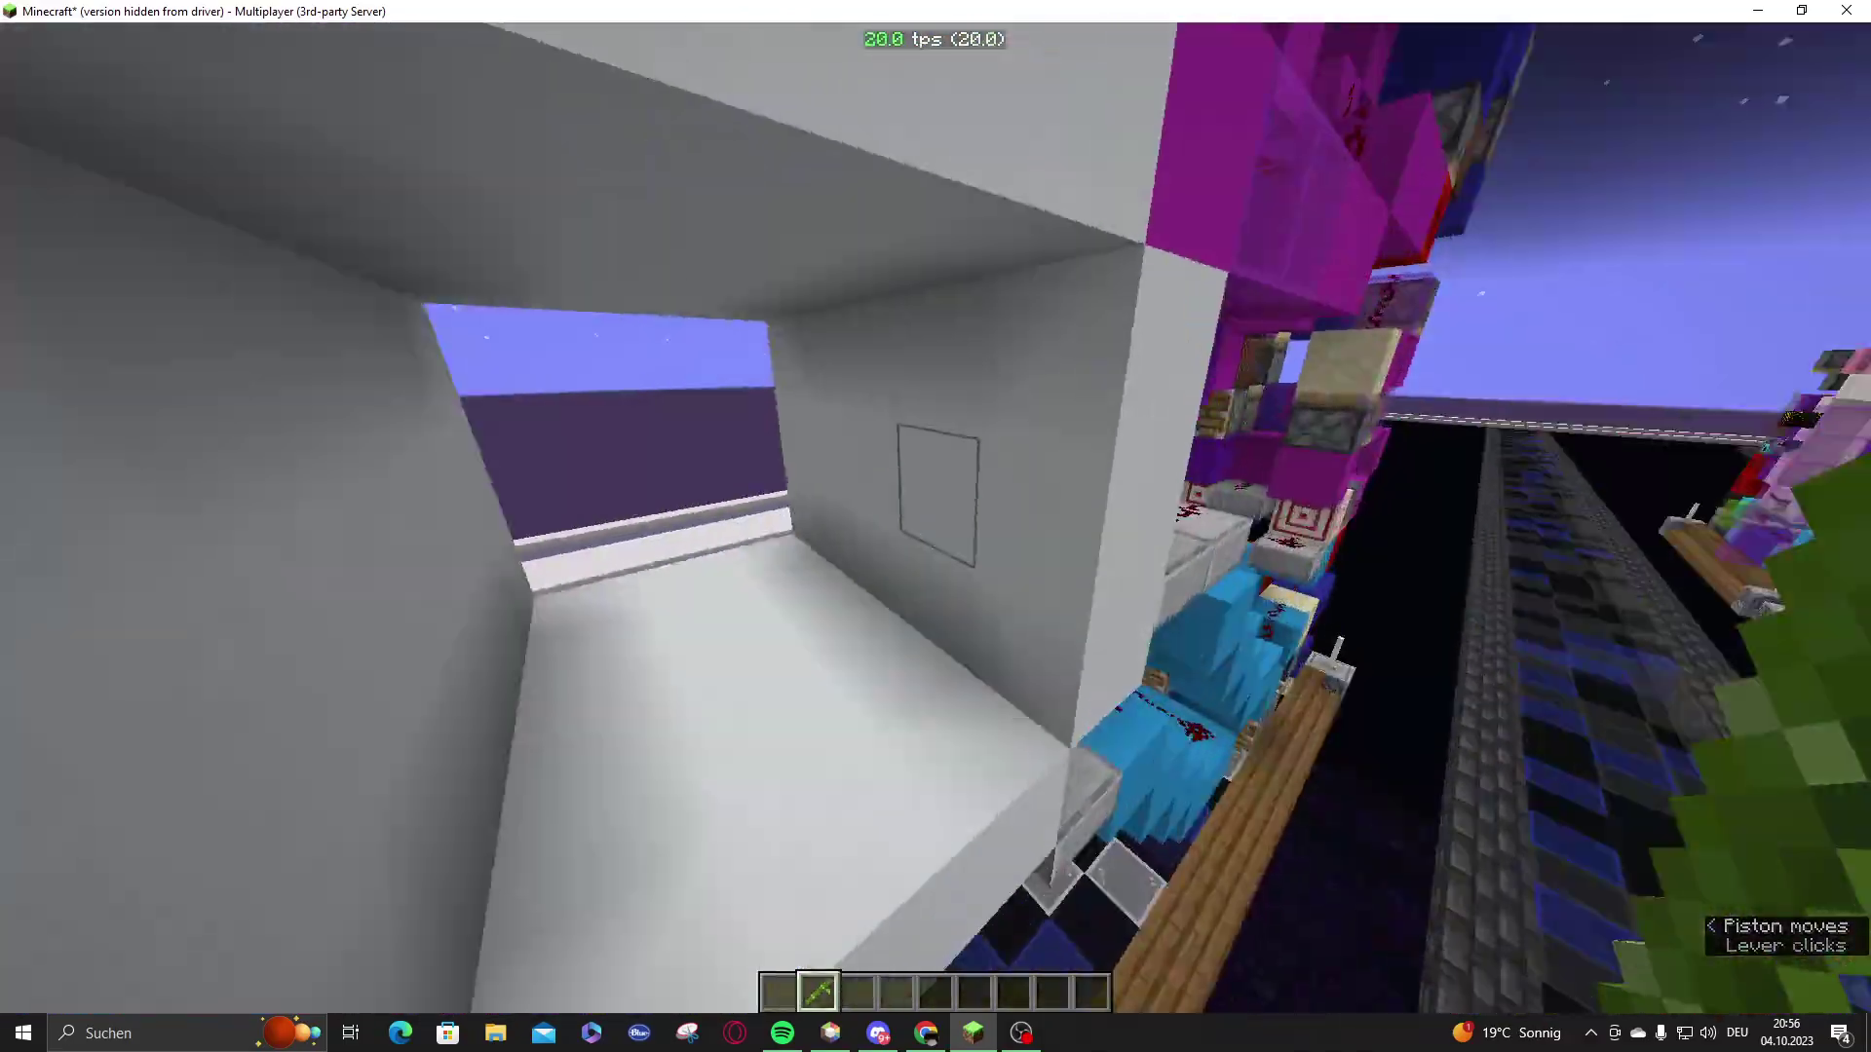
{"action": "key", "text": "w"}
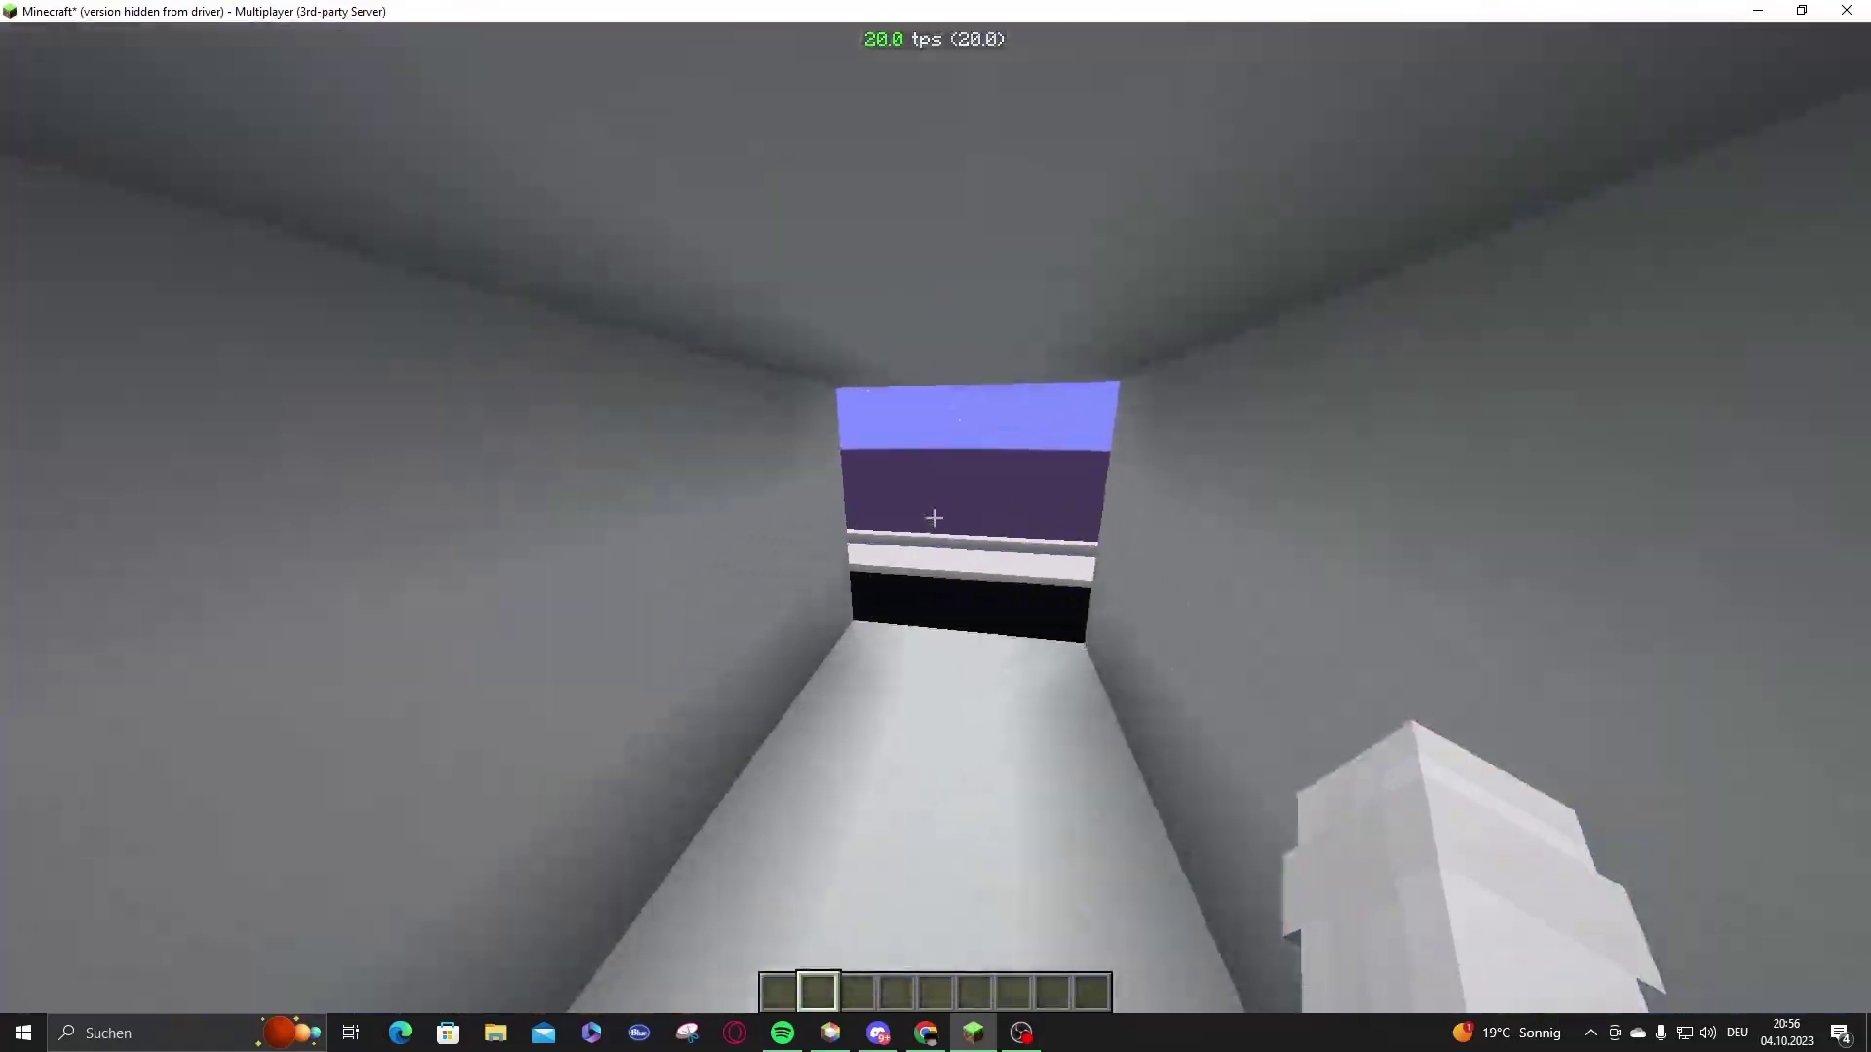
{"action": "key", "text": "F5"}
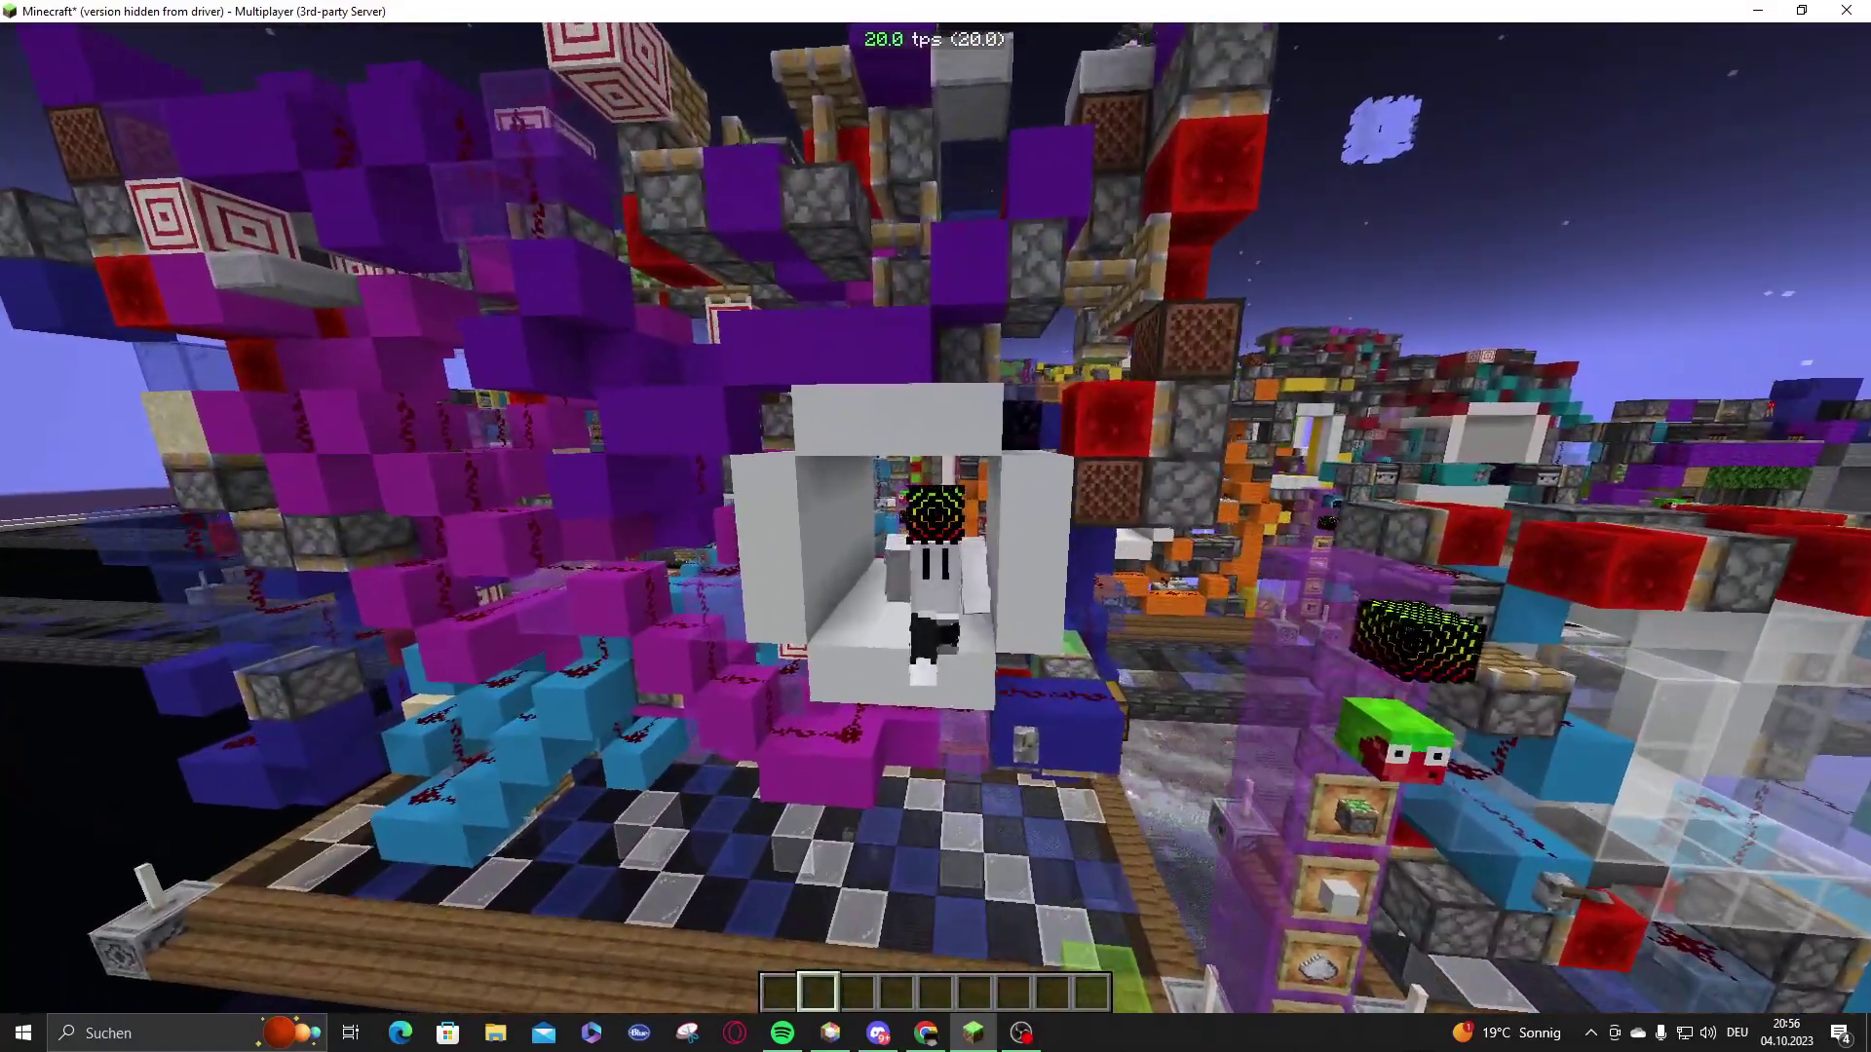
- Walk through the white tunnel and out onto the dark tiled walkway
{"action": "key", "text": "w"}
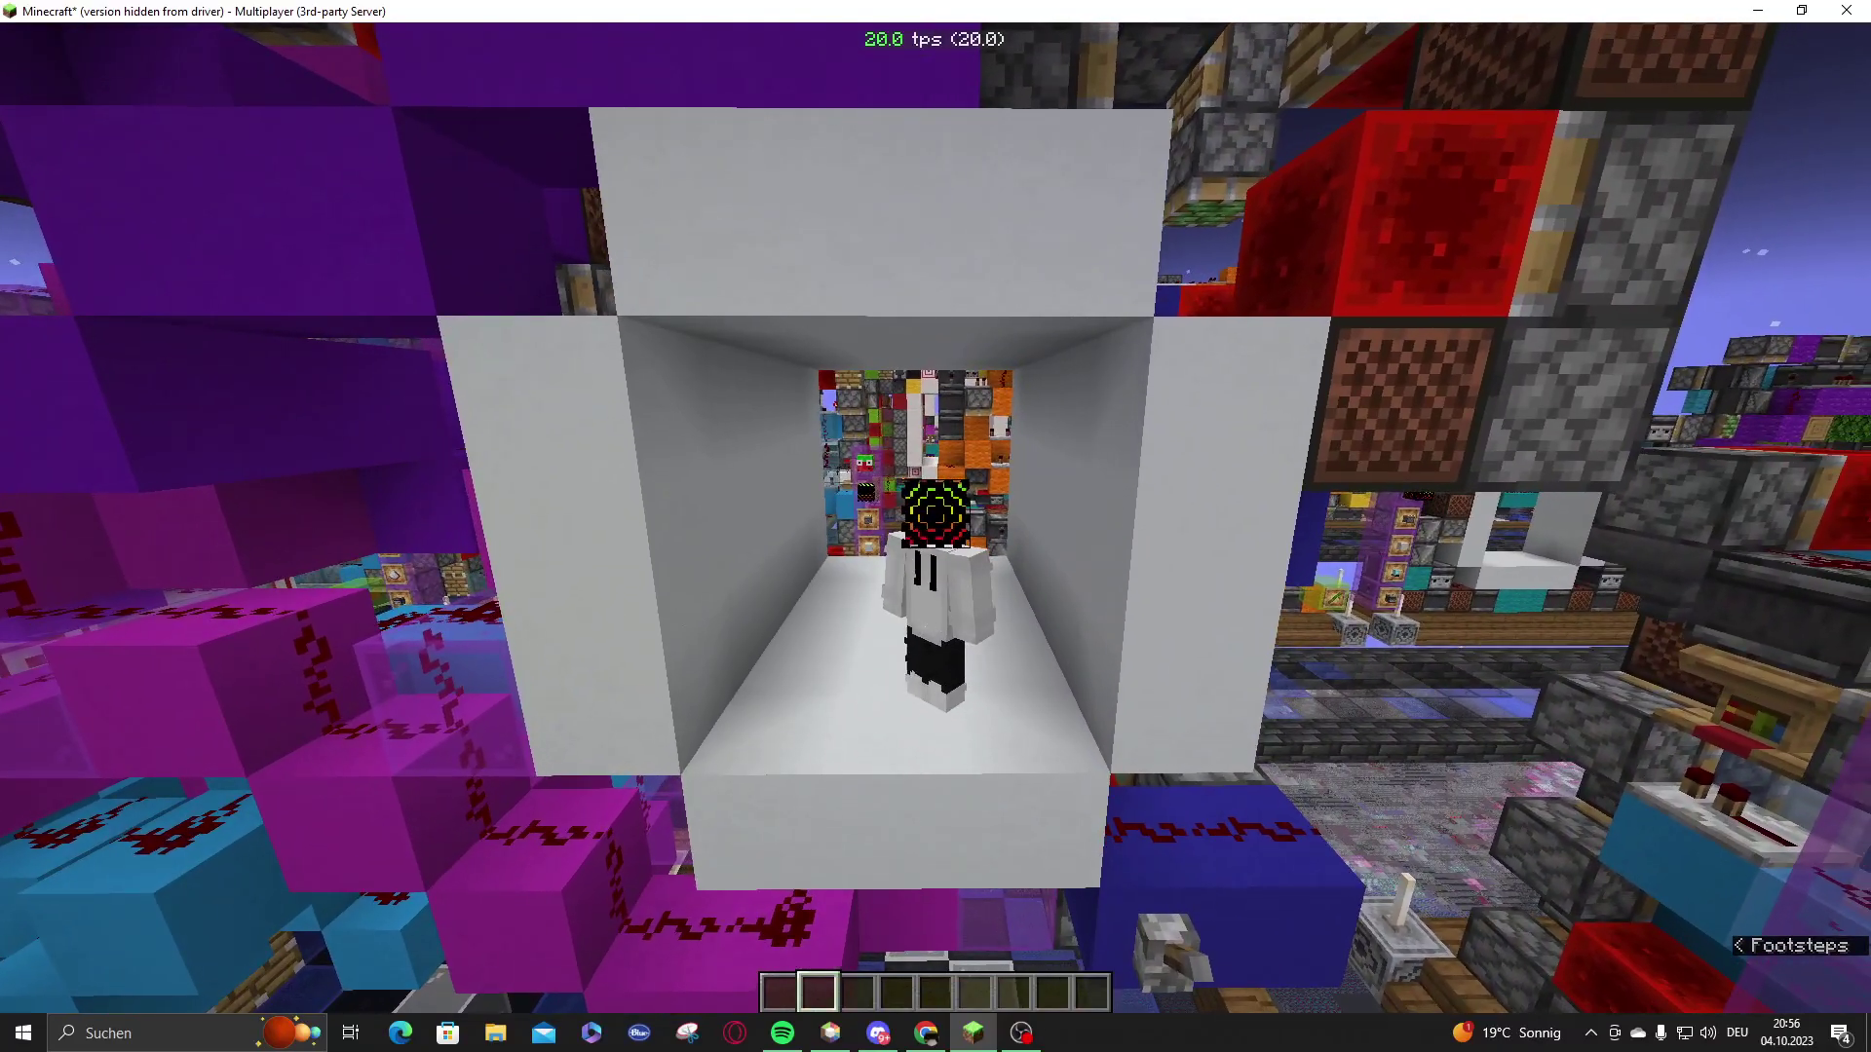
{"action": "key", "text": "s"}
{"action": "key", "text": "w"}
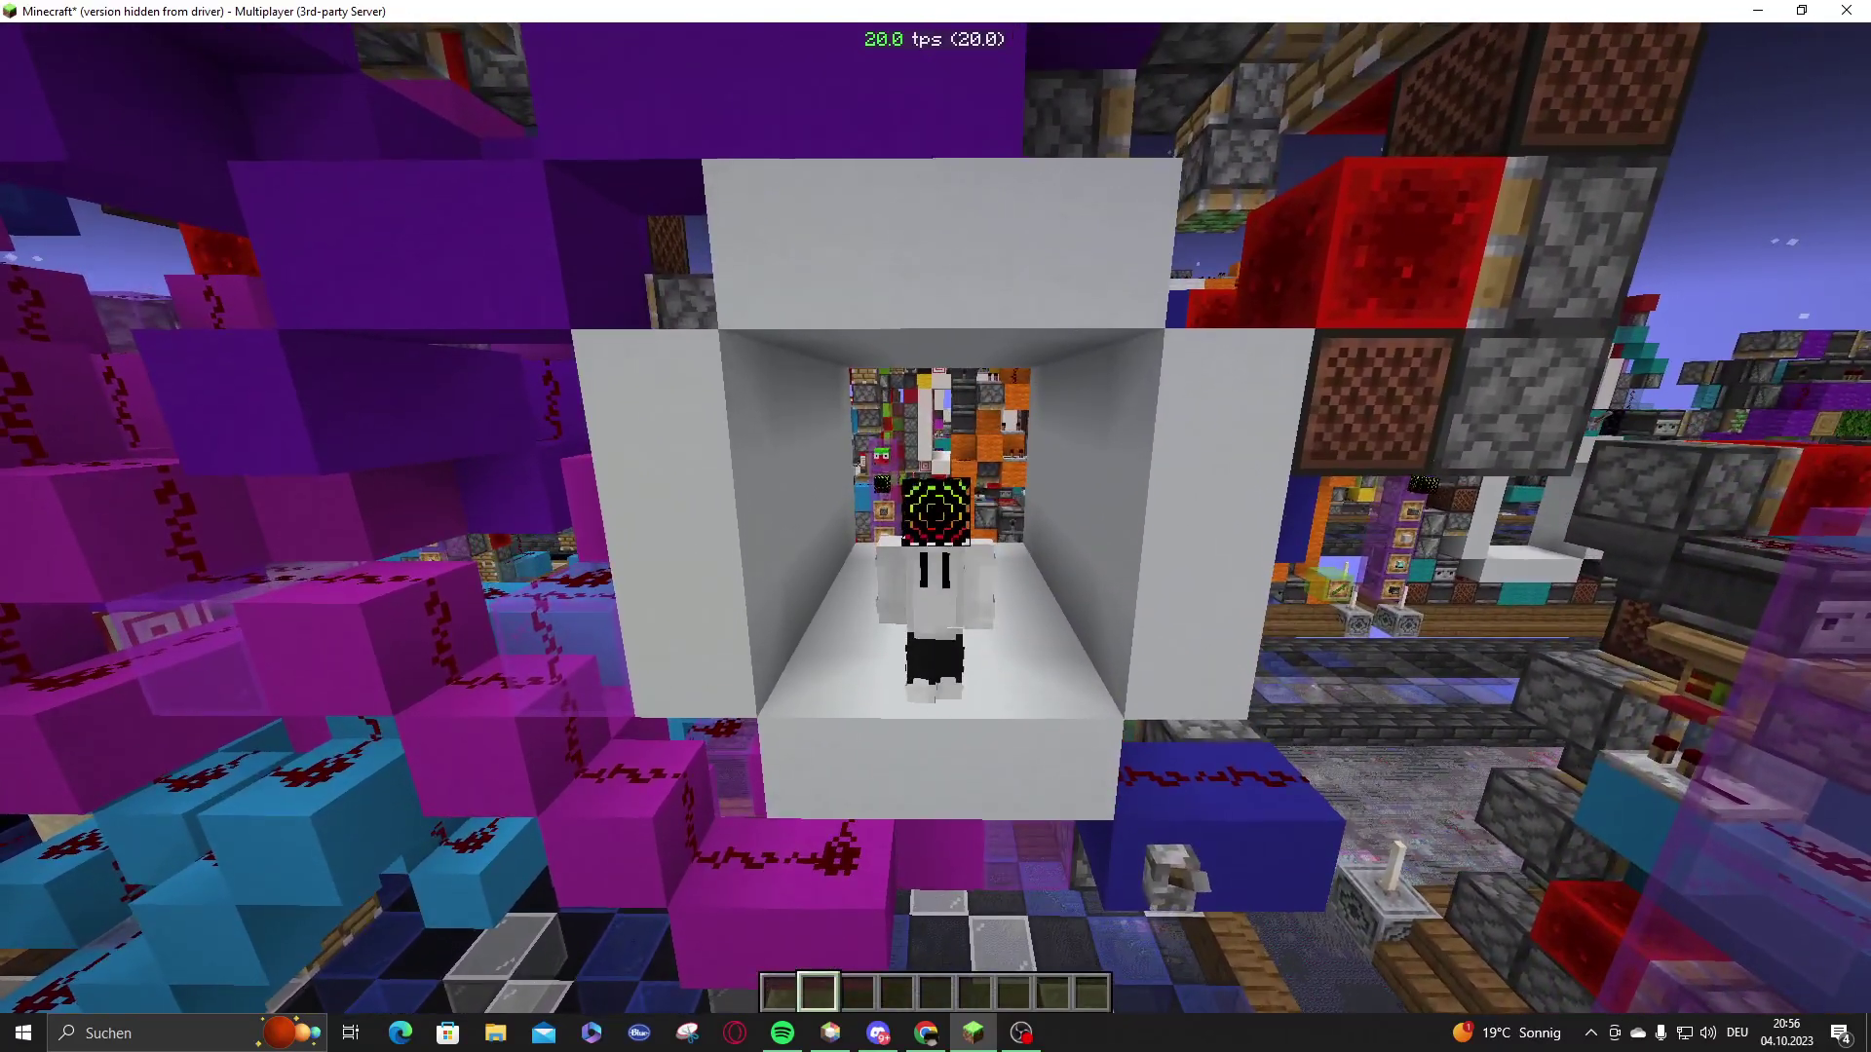
{"action": "key", "text": "w"}
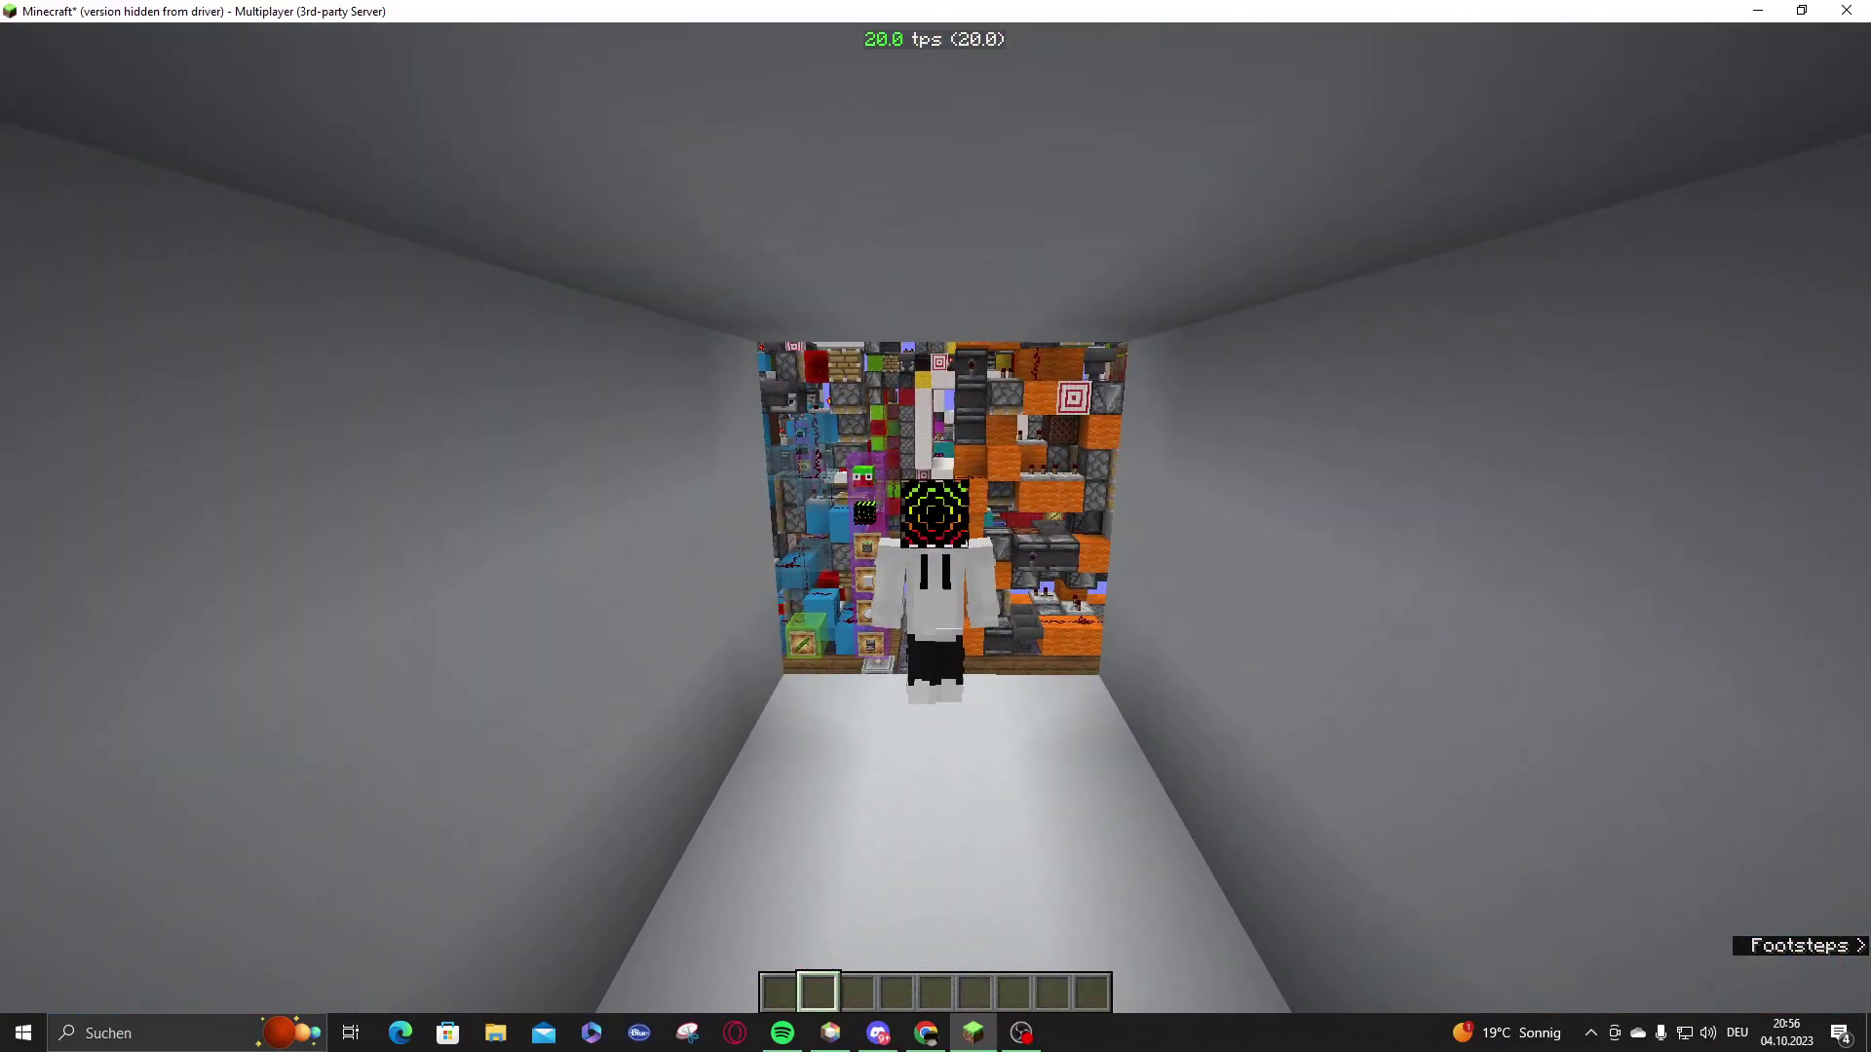
{"action": "key", "text": "w"}
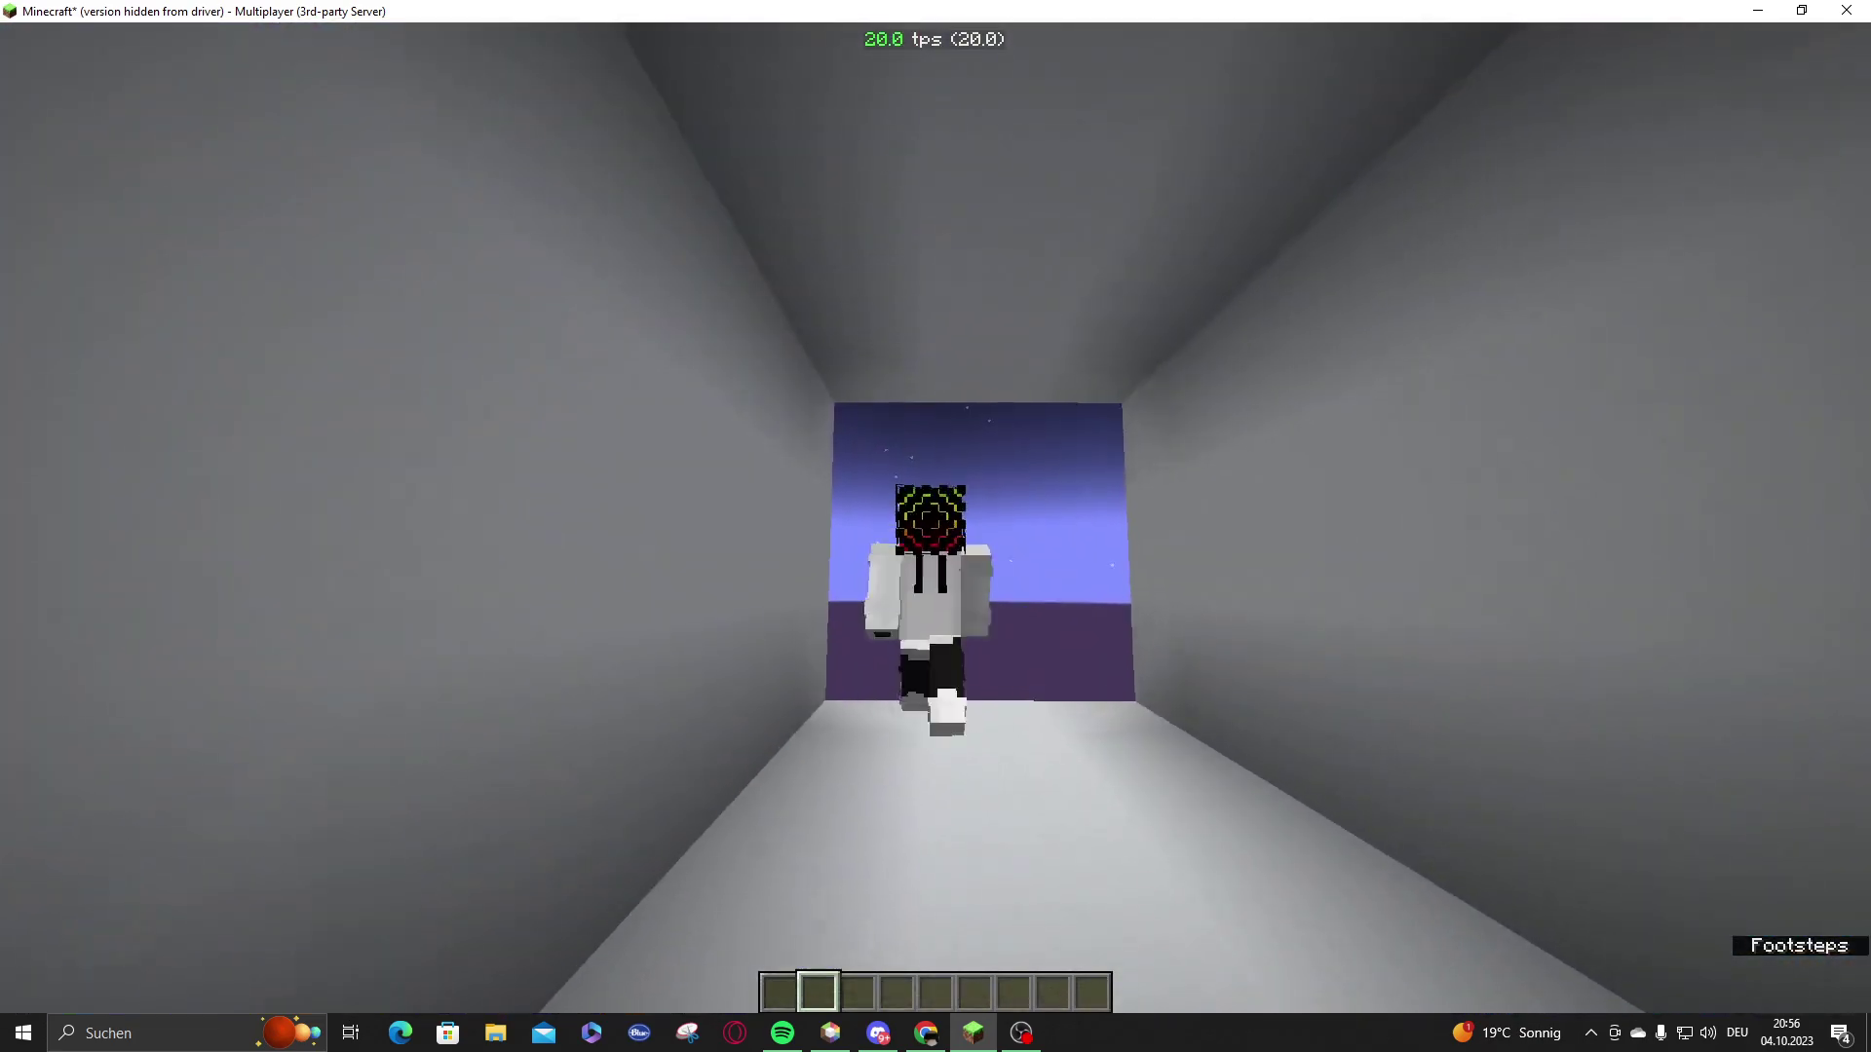
{"action": "key", "text": "w"}
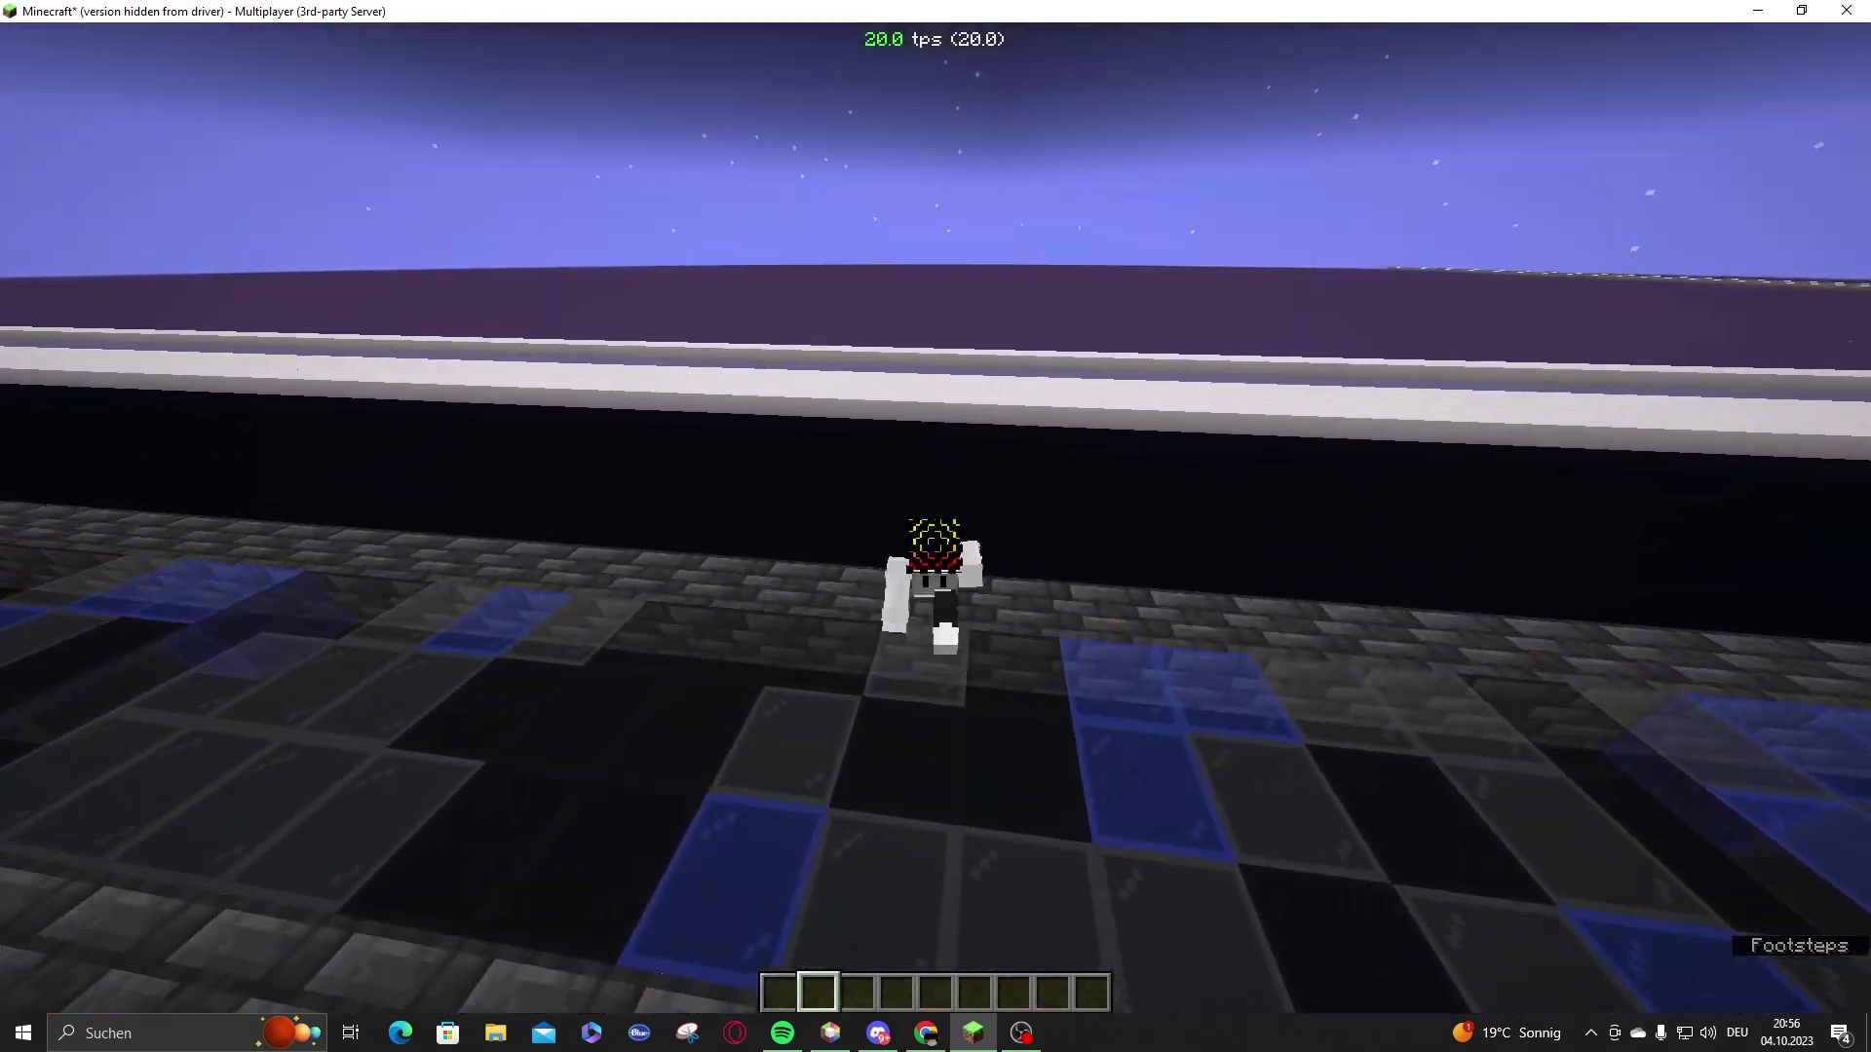
- Look across the colourful door build, the void and the checkered floor while walking
{"action": "key", "text": "w"}
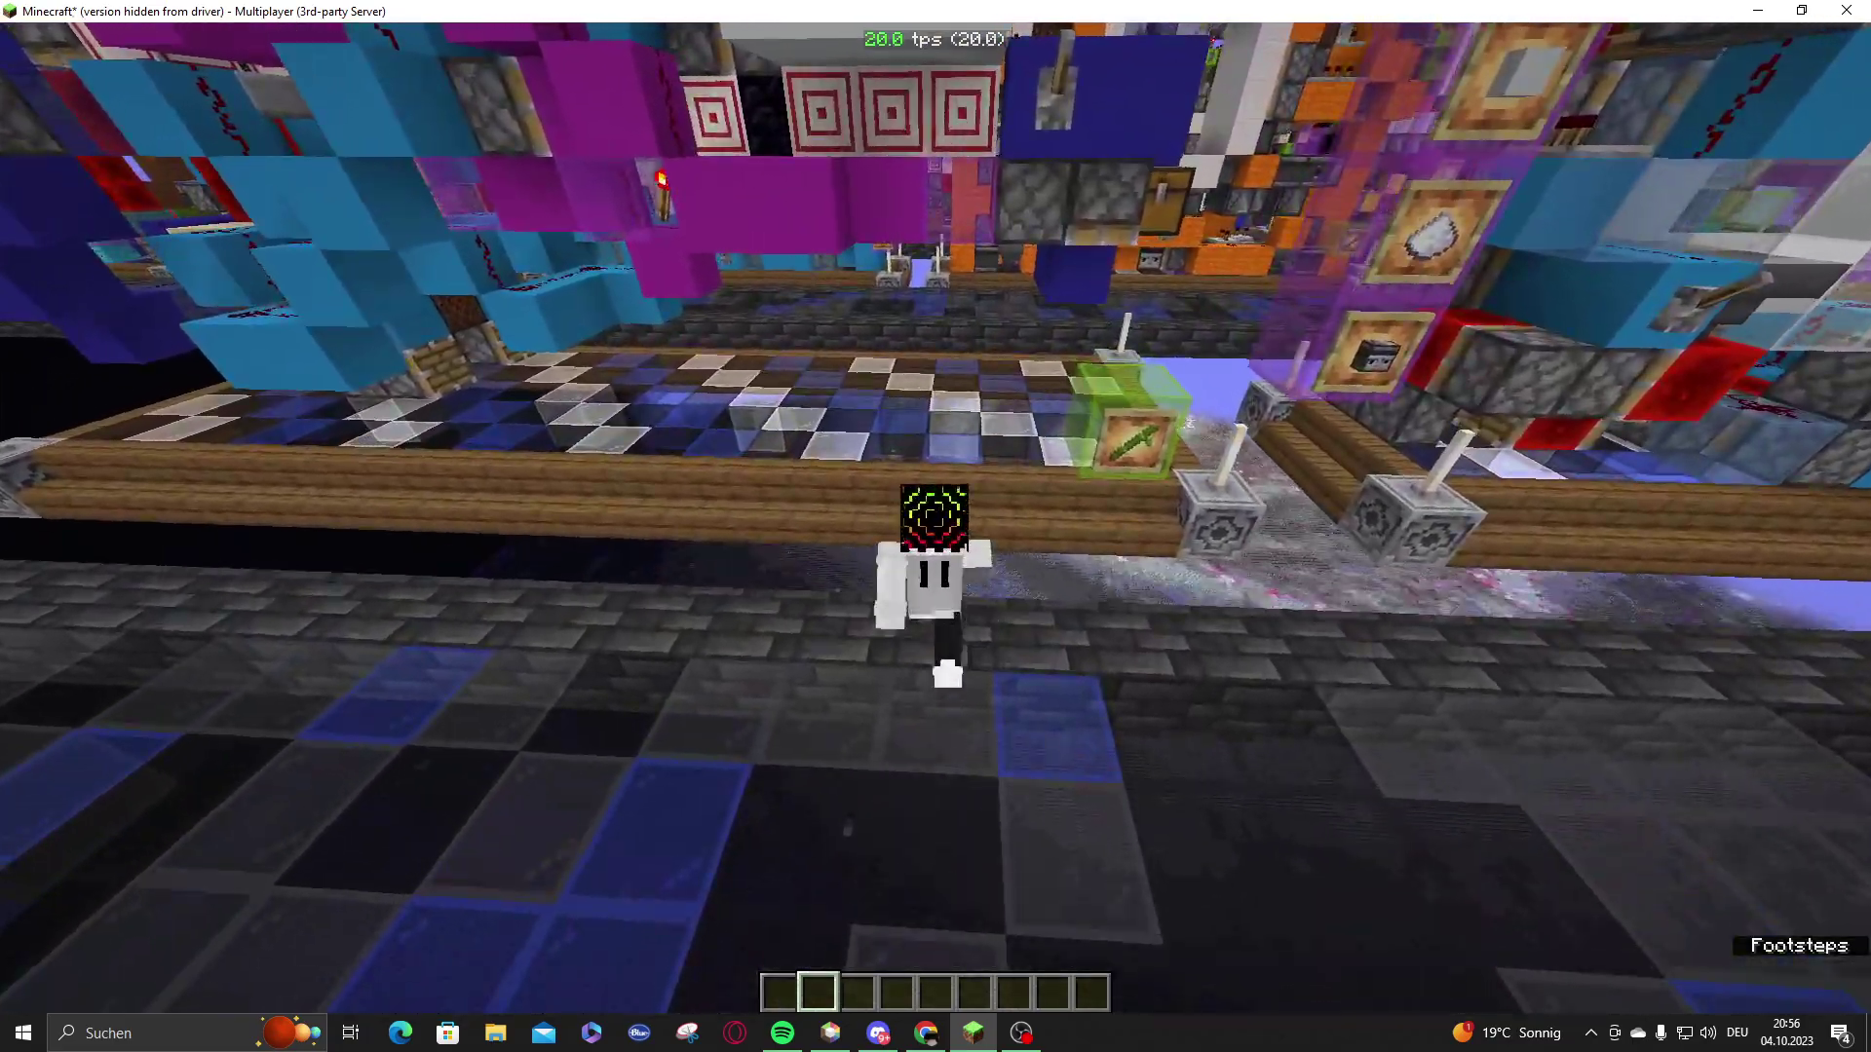
{"action": "key", "text": "w"}
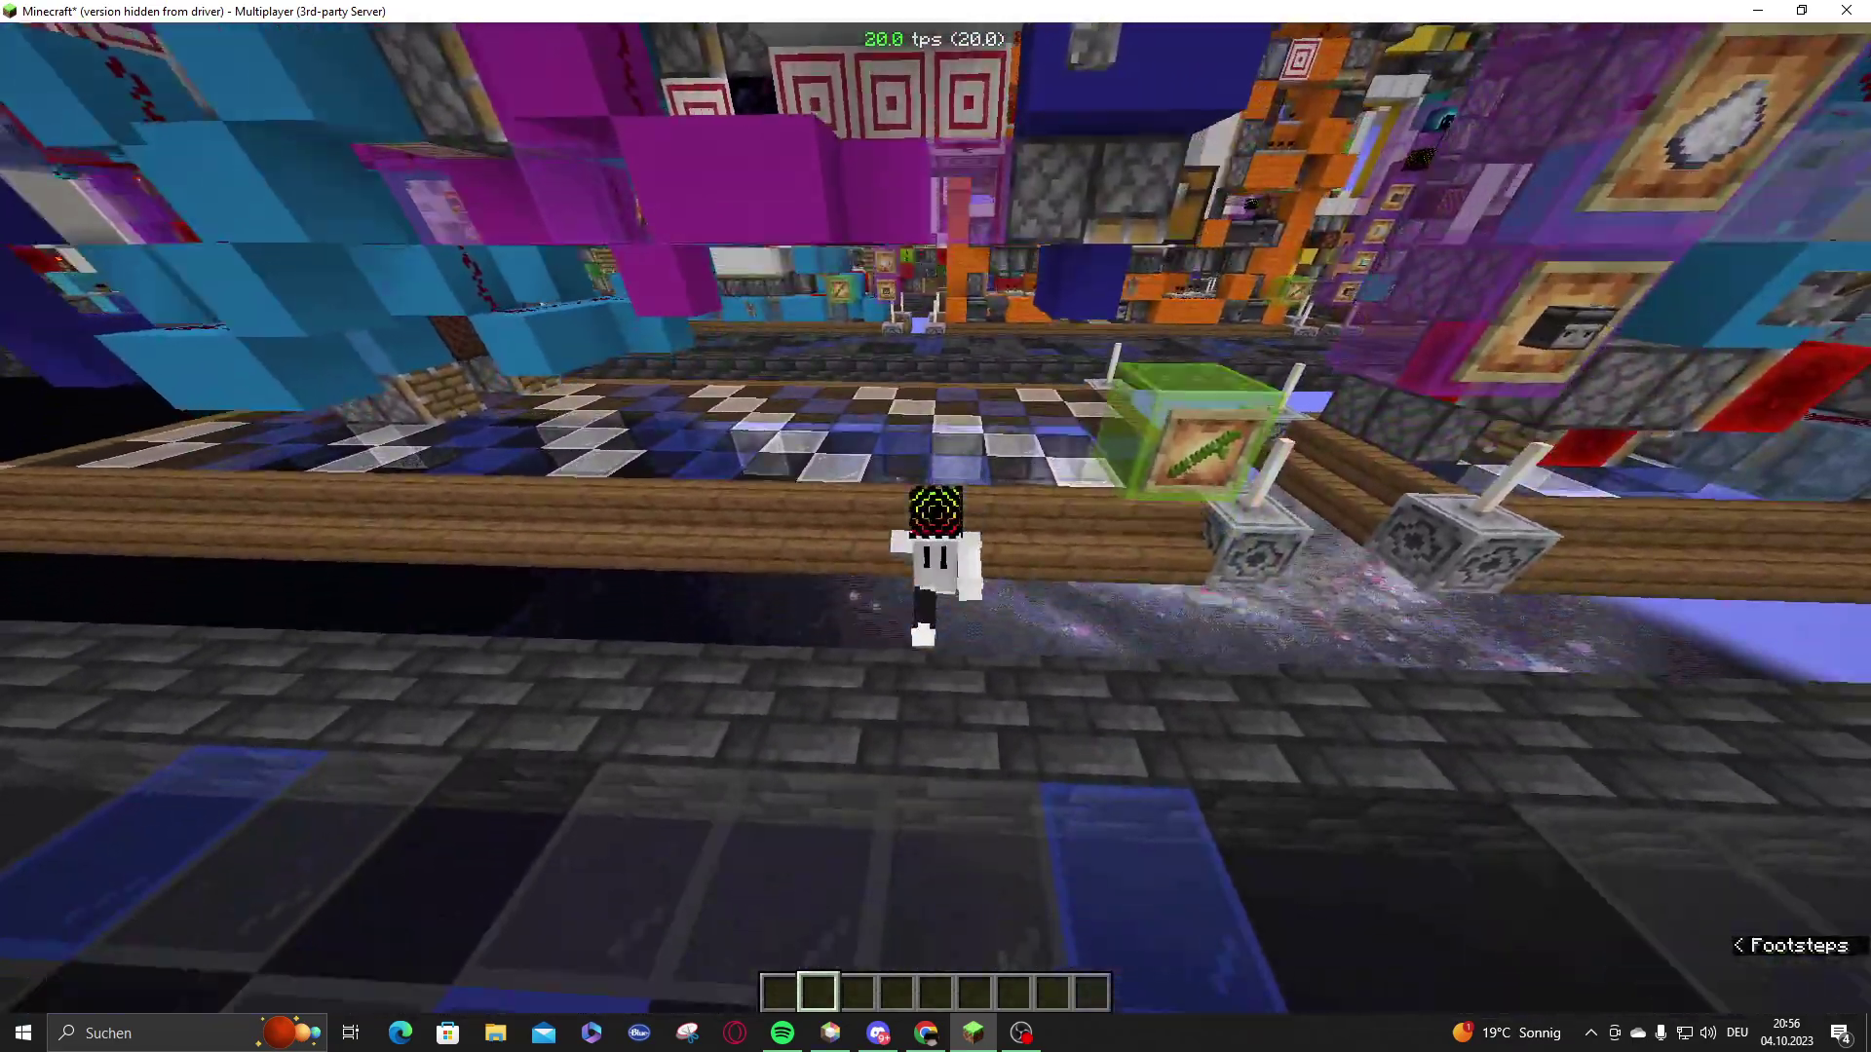
{"action": "key", "text": "w"}
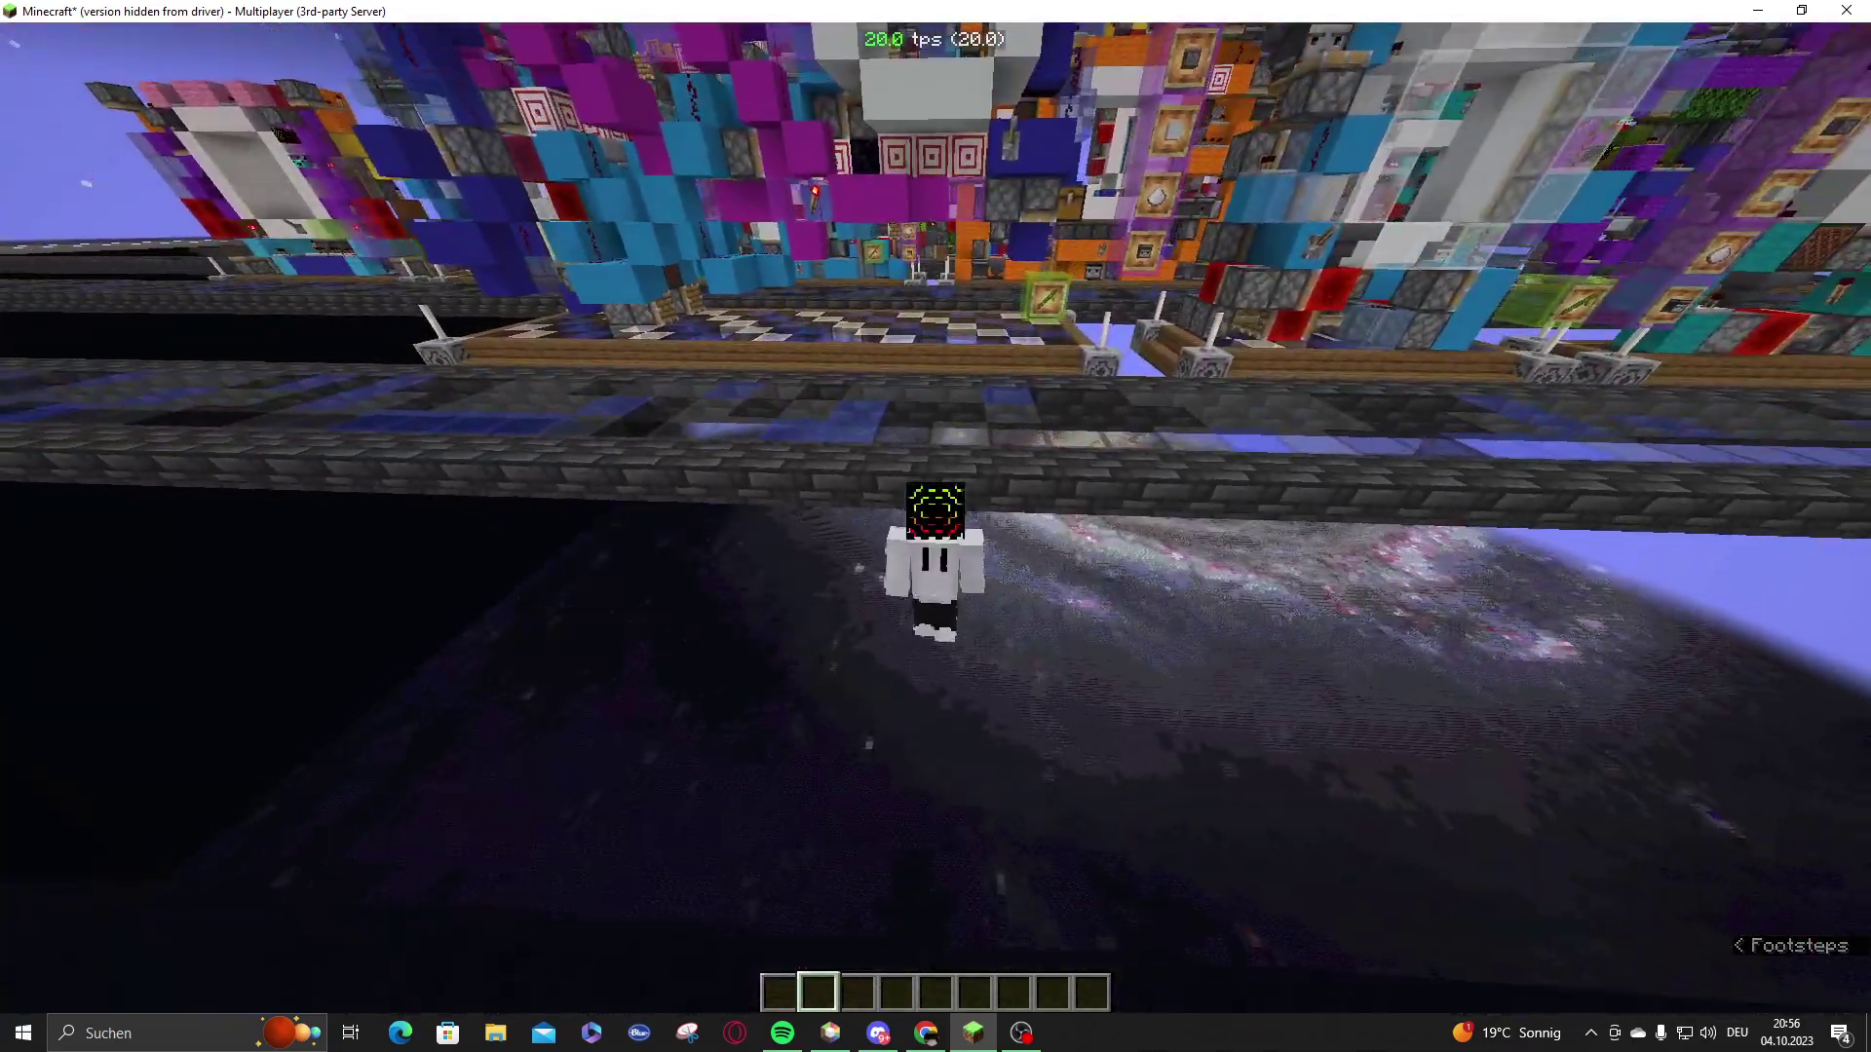
{"action": "key", "text": "w"}
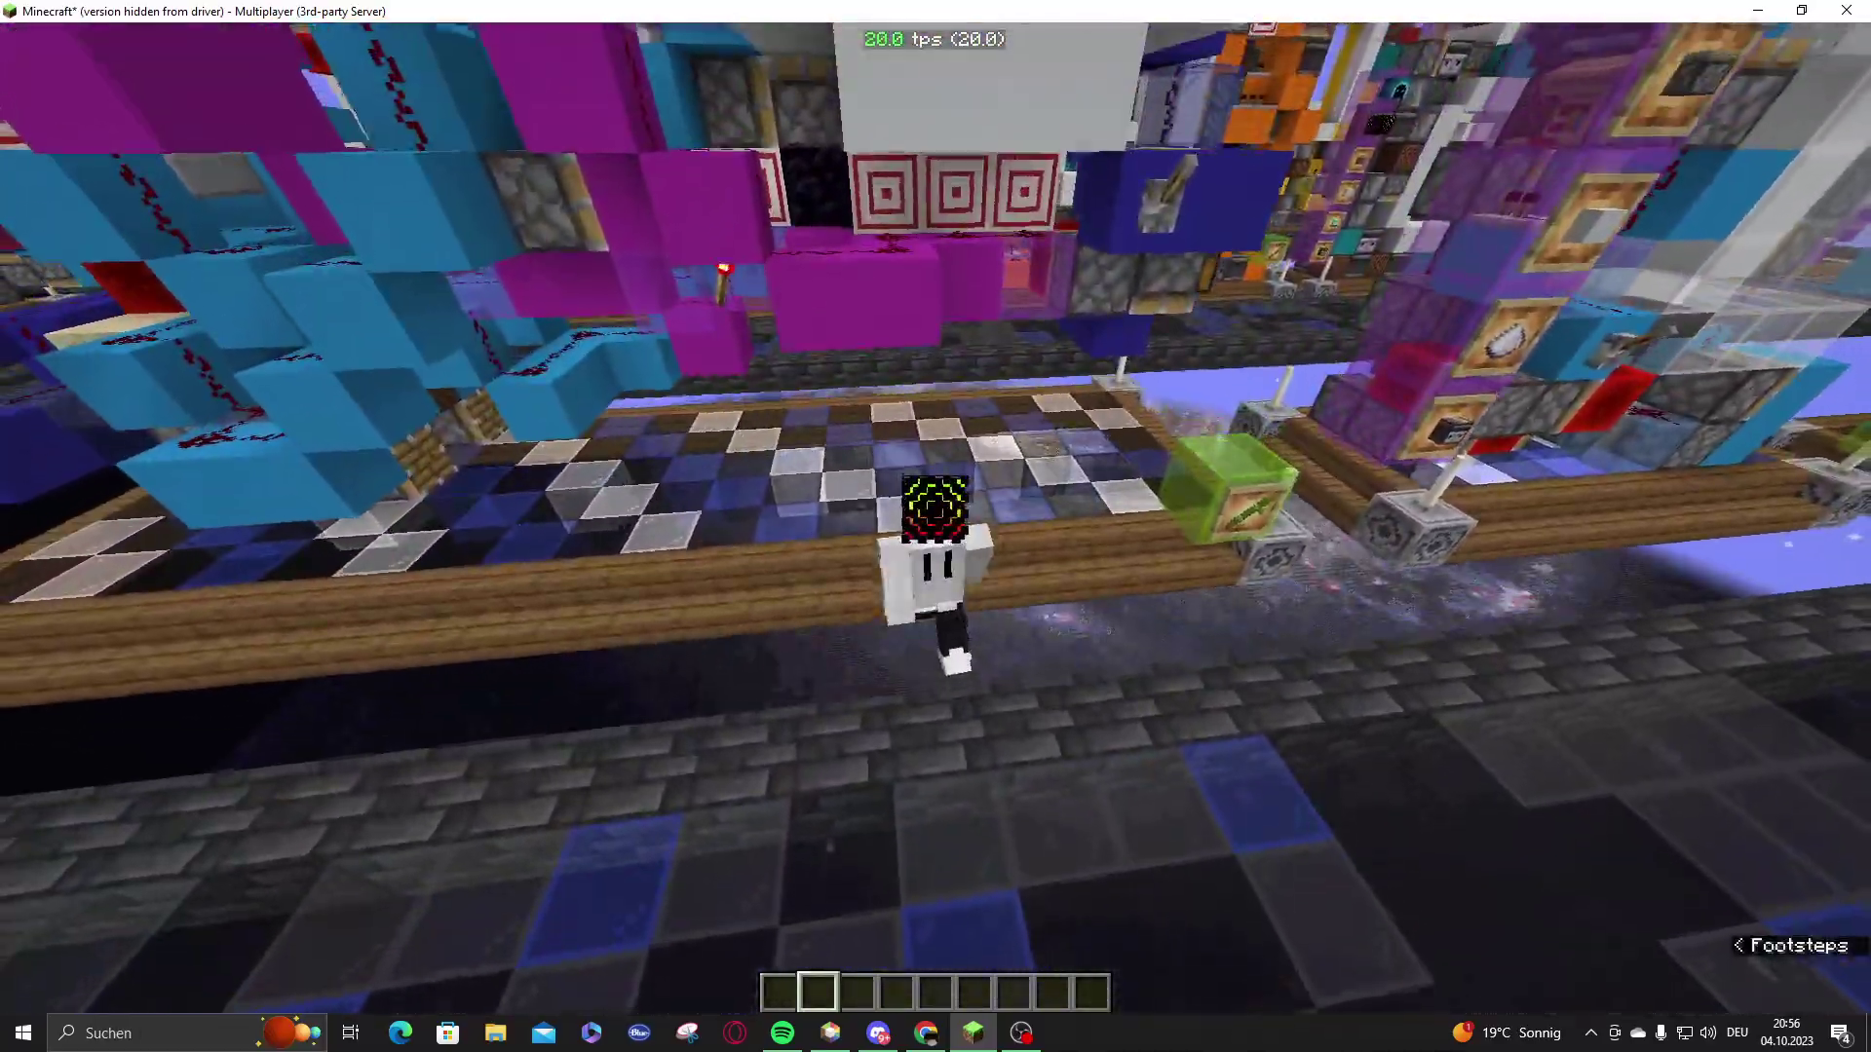
{"action": "key", "text": "w"}
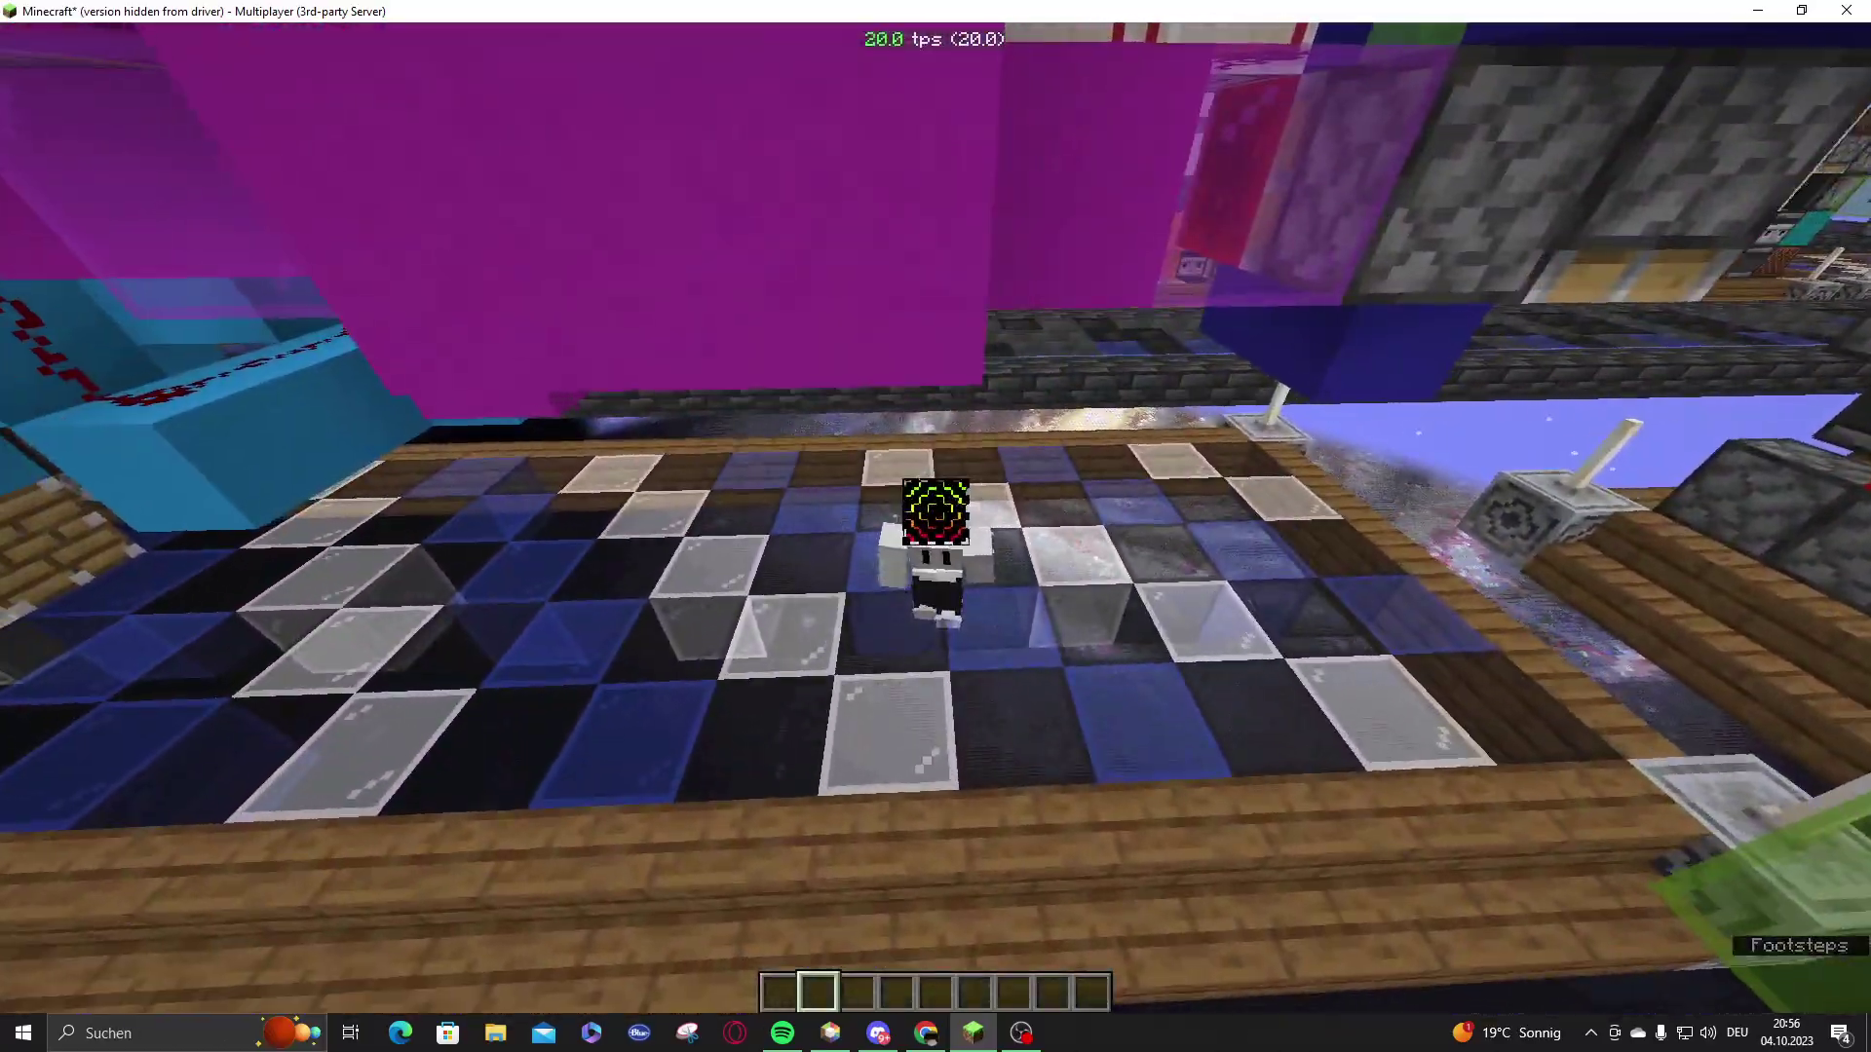
- Move along the stone walkway to the wooden rail and back off for a wider view
{"action": "key", "text": "s"}
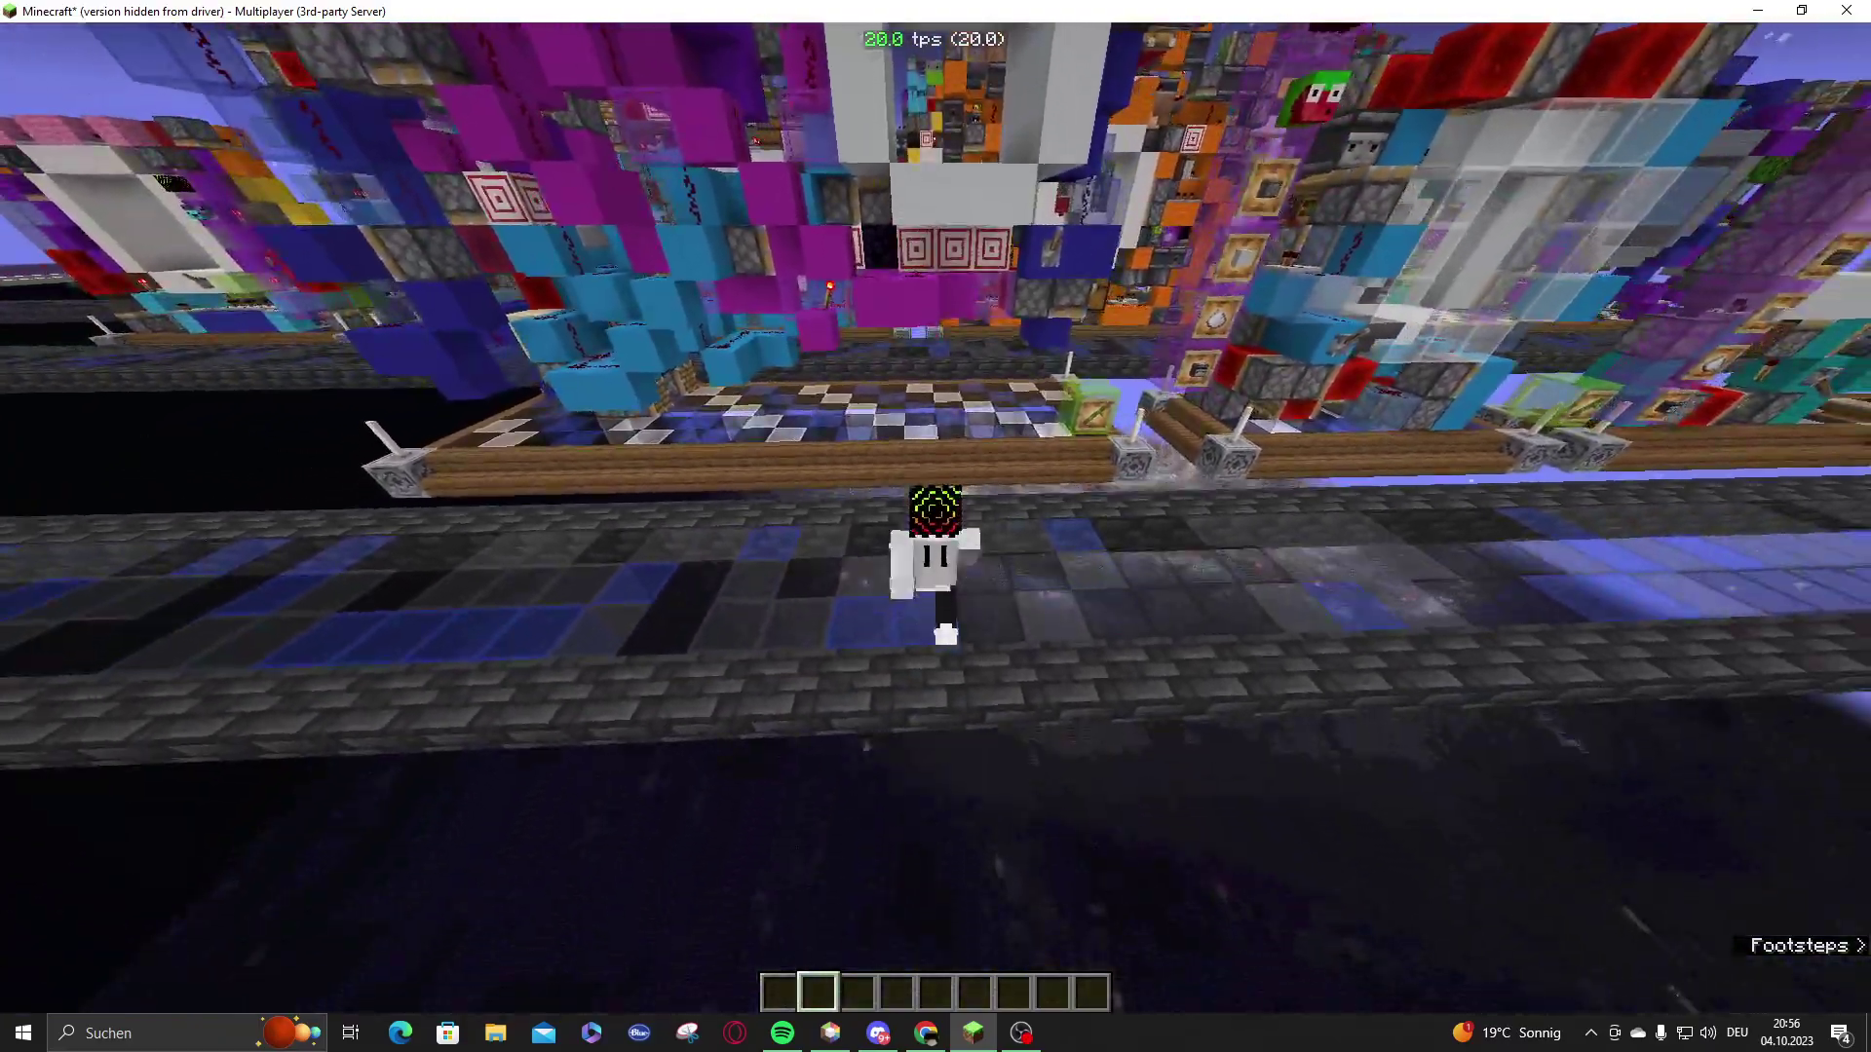
{"action": "key", "text": "w"}
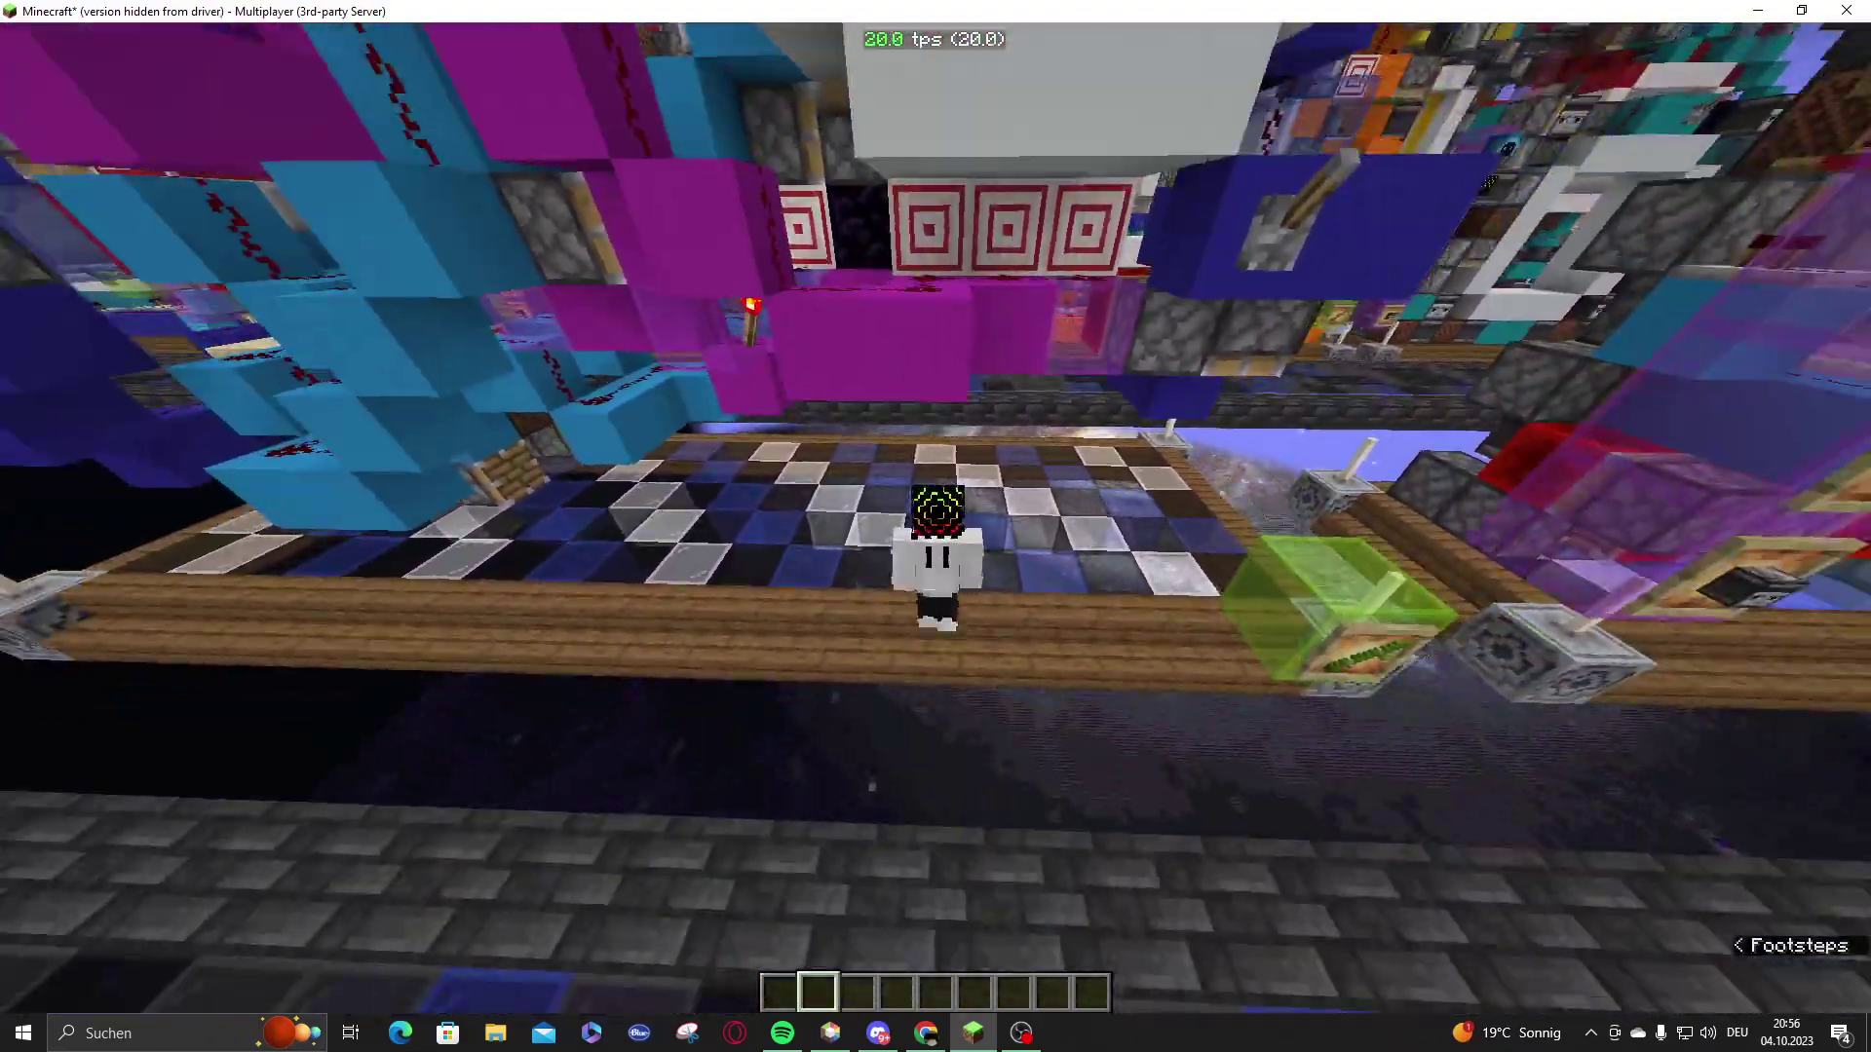
{"action": "key", "text": "s"}
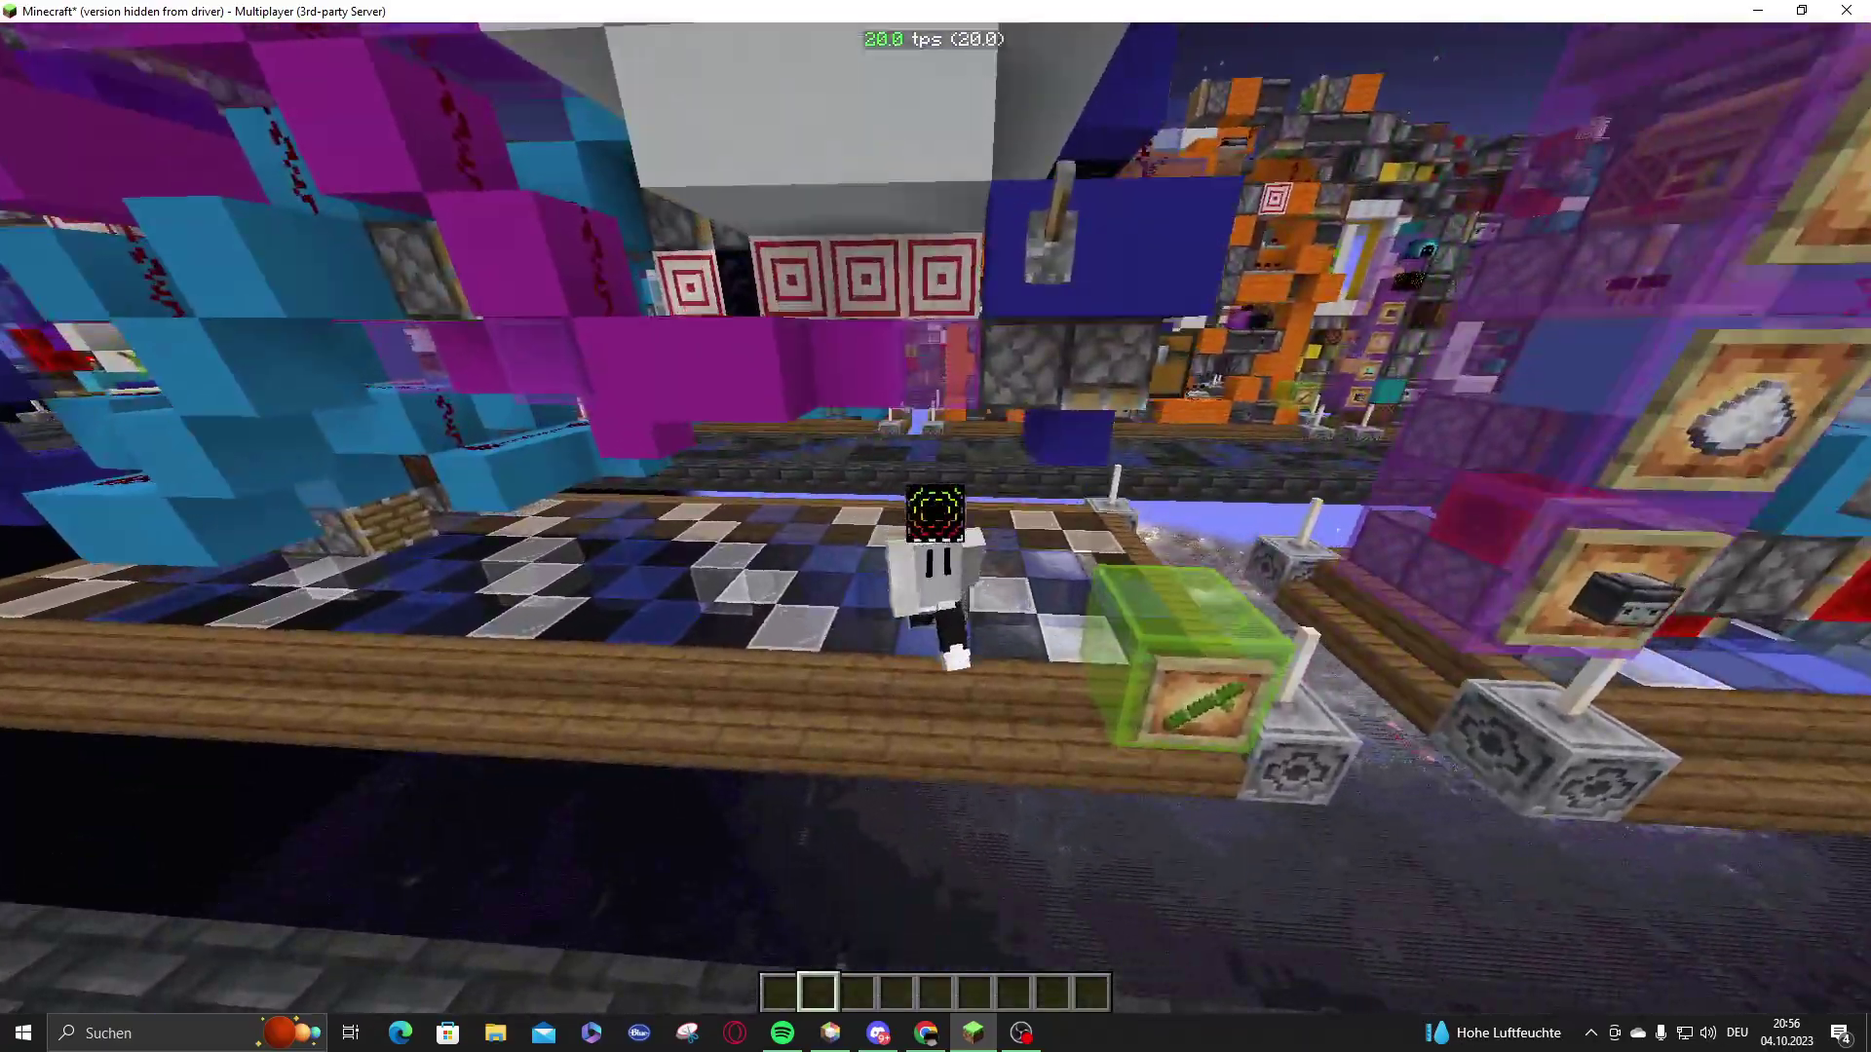
{"action": "key", "text": "s"}
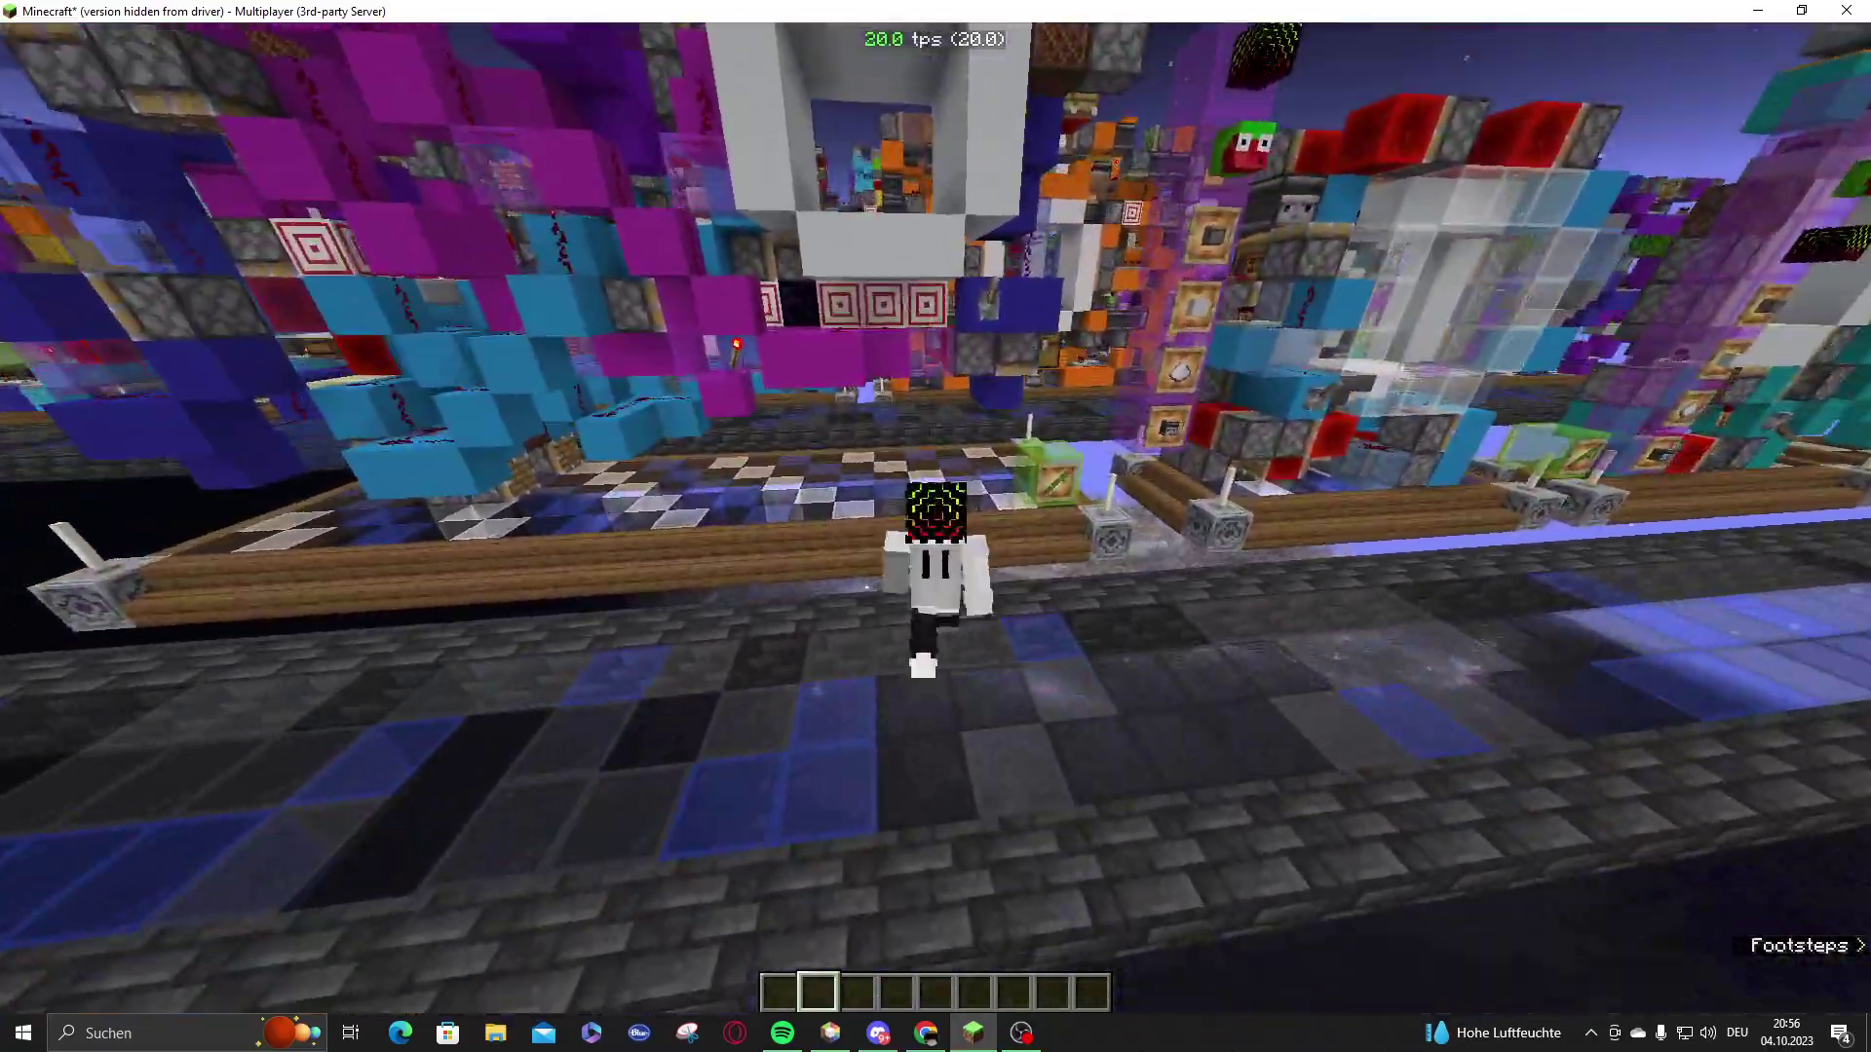
{"action": "key", "text": "w"}
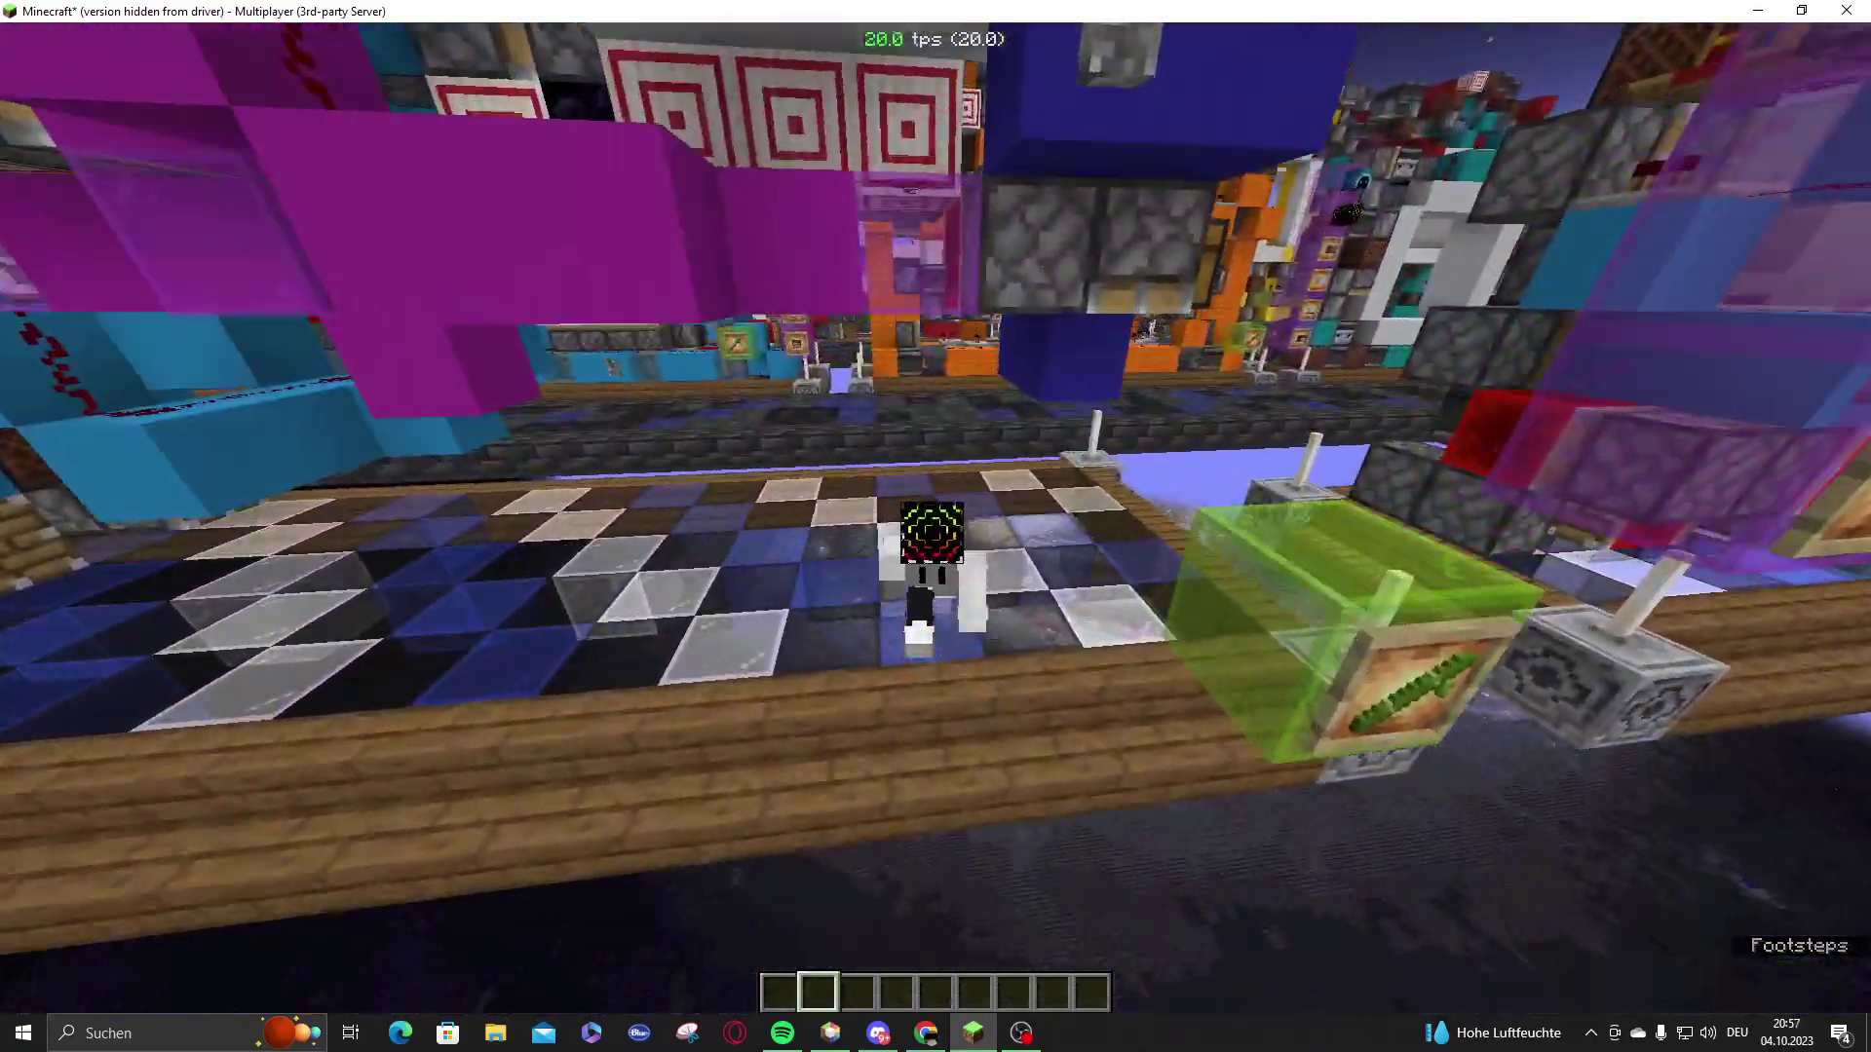
{"action": "key", "text": "s"}
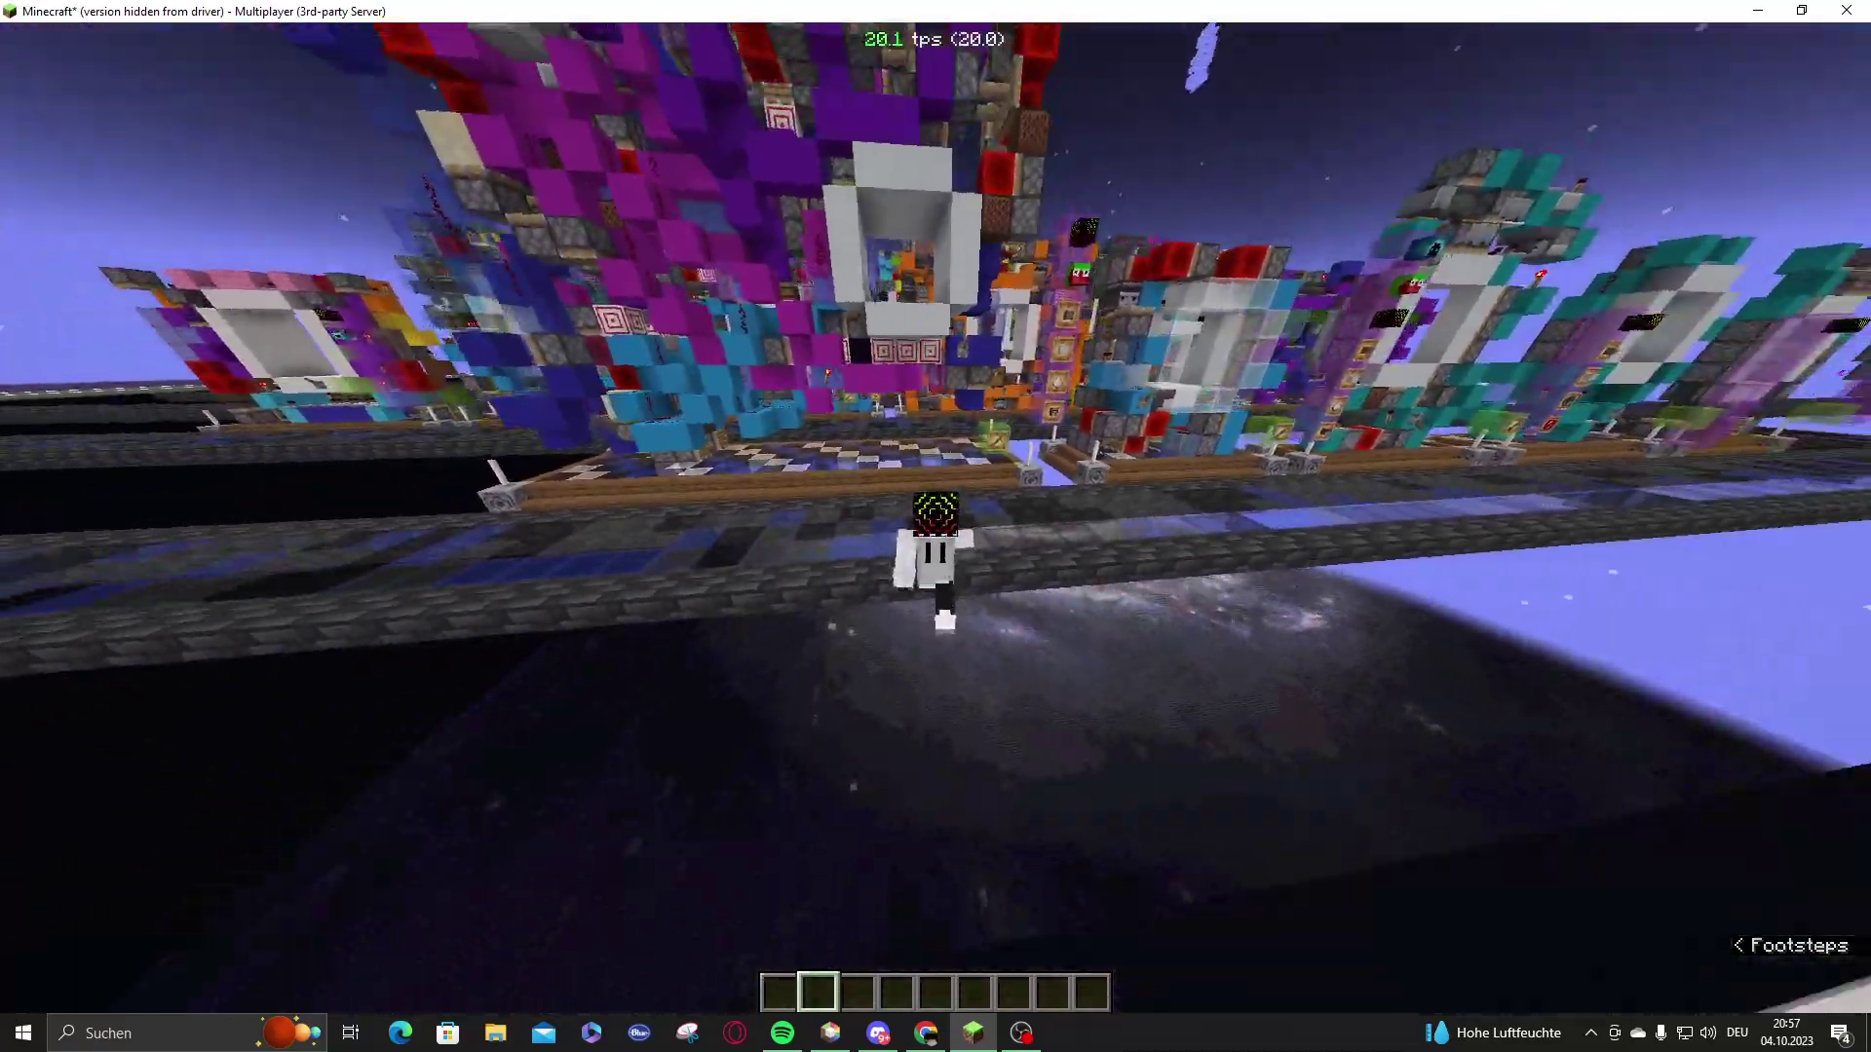
- Walk through the white concrete tunnel into the grey room, look around, and return
{"action": "key", "text": "w"}
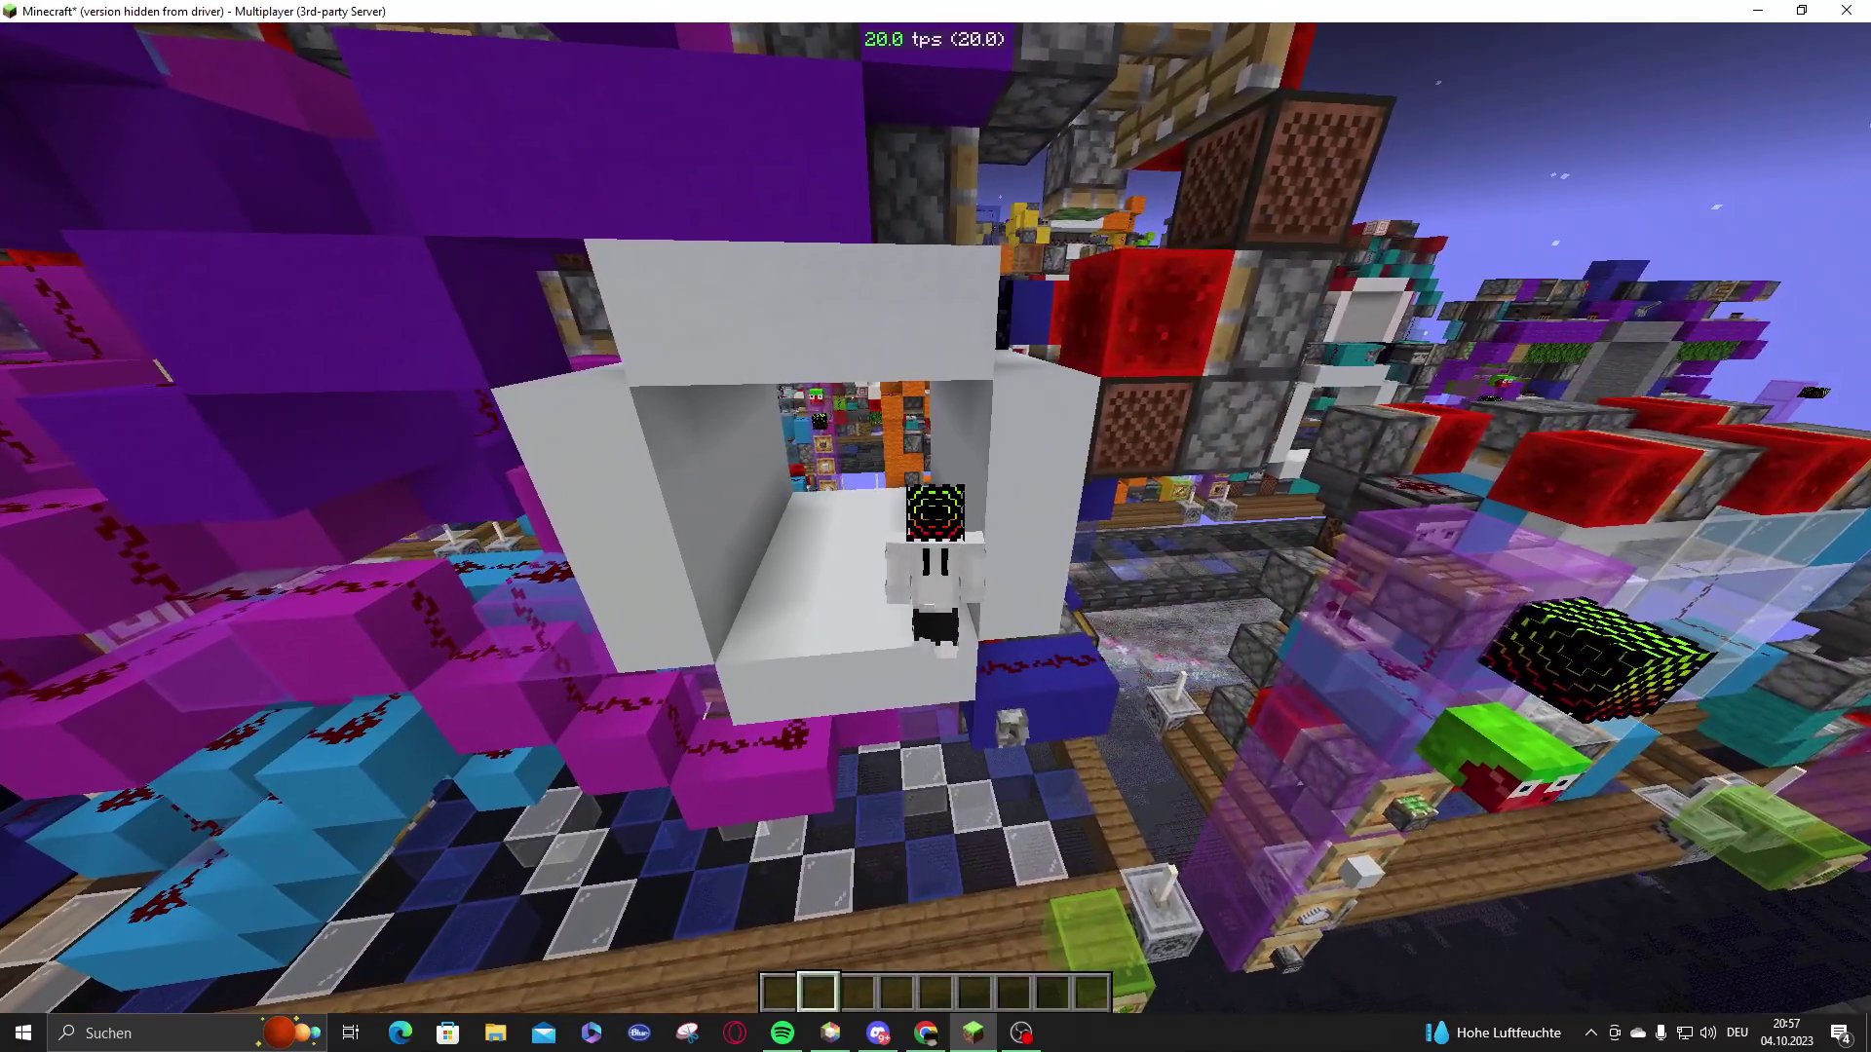
{"action": "key", "text": "w"}
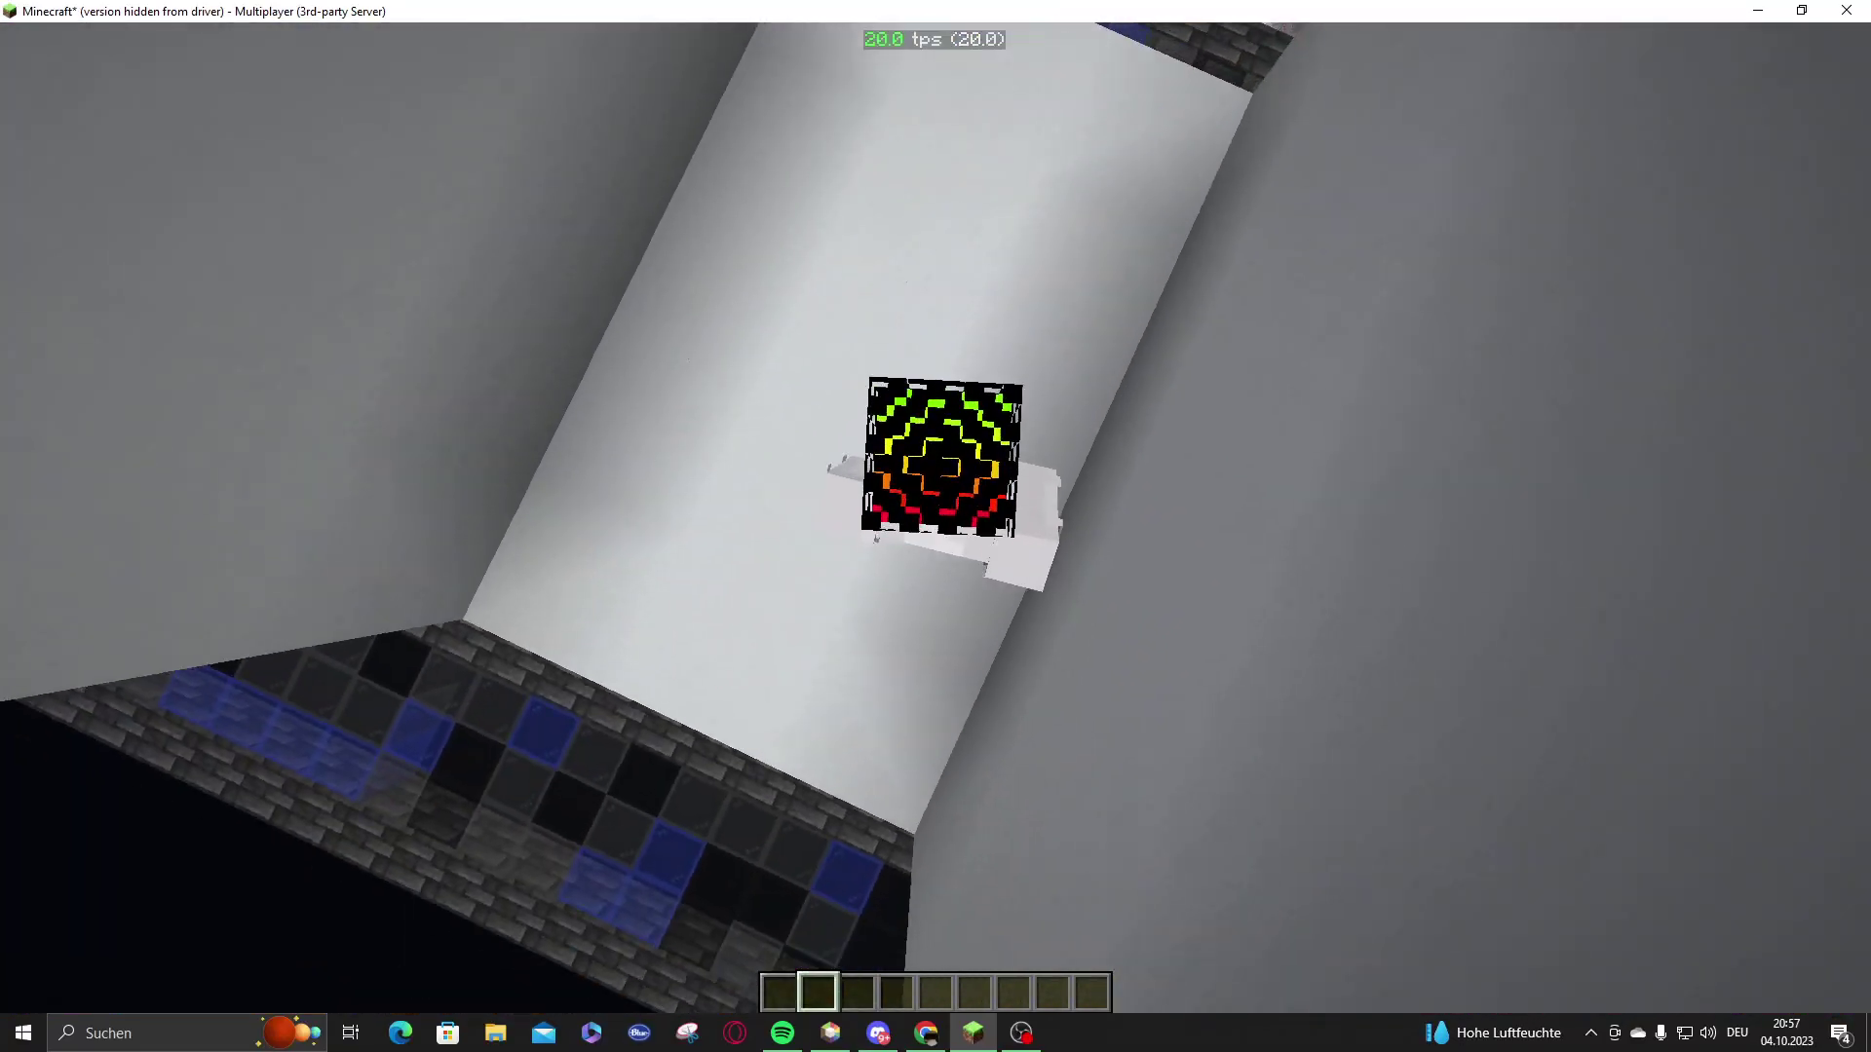
{"action": "key", "text": "w"}
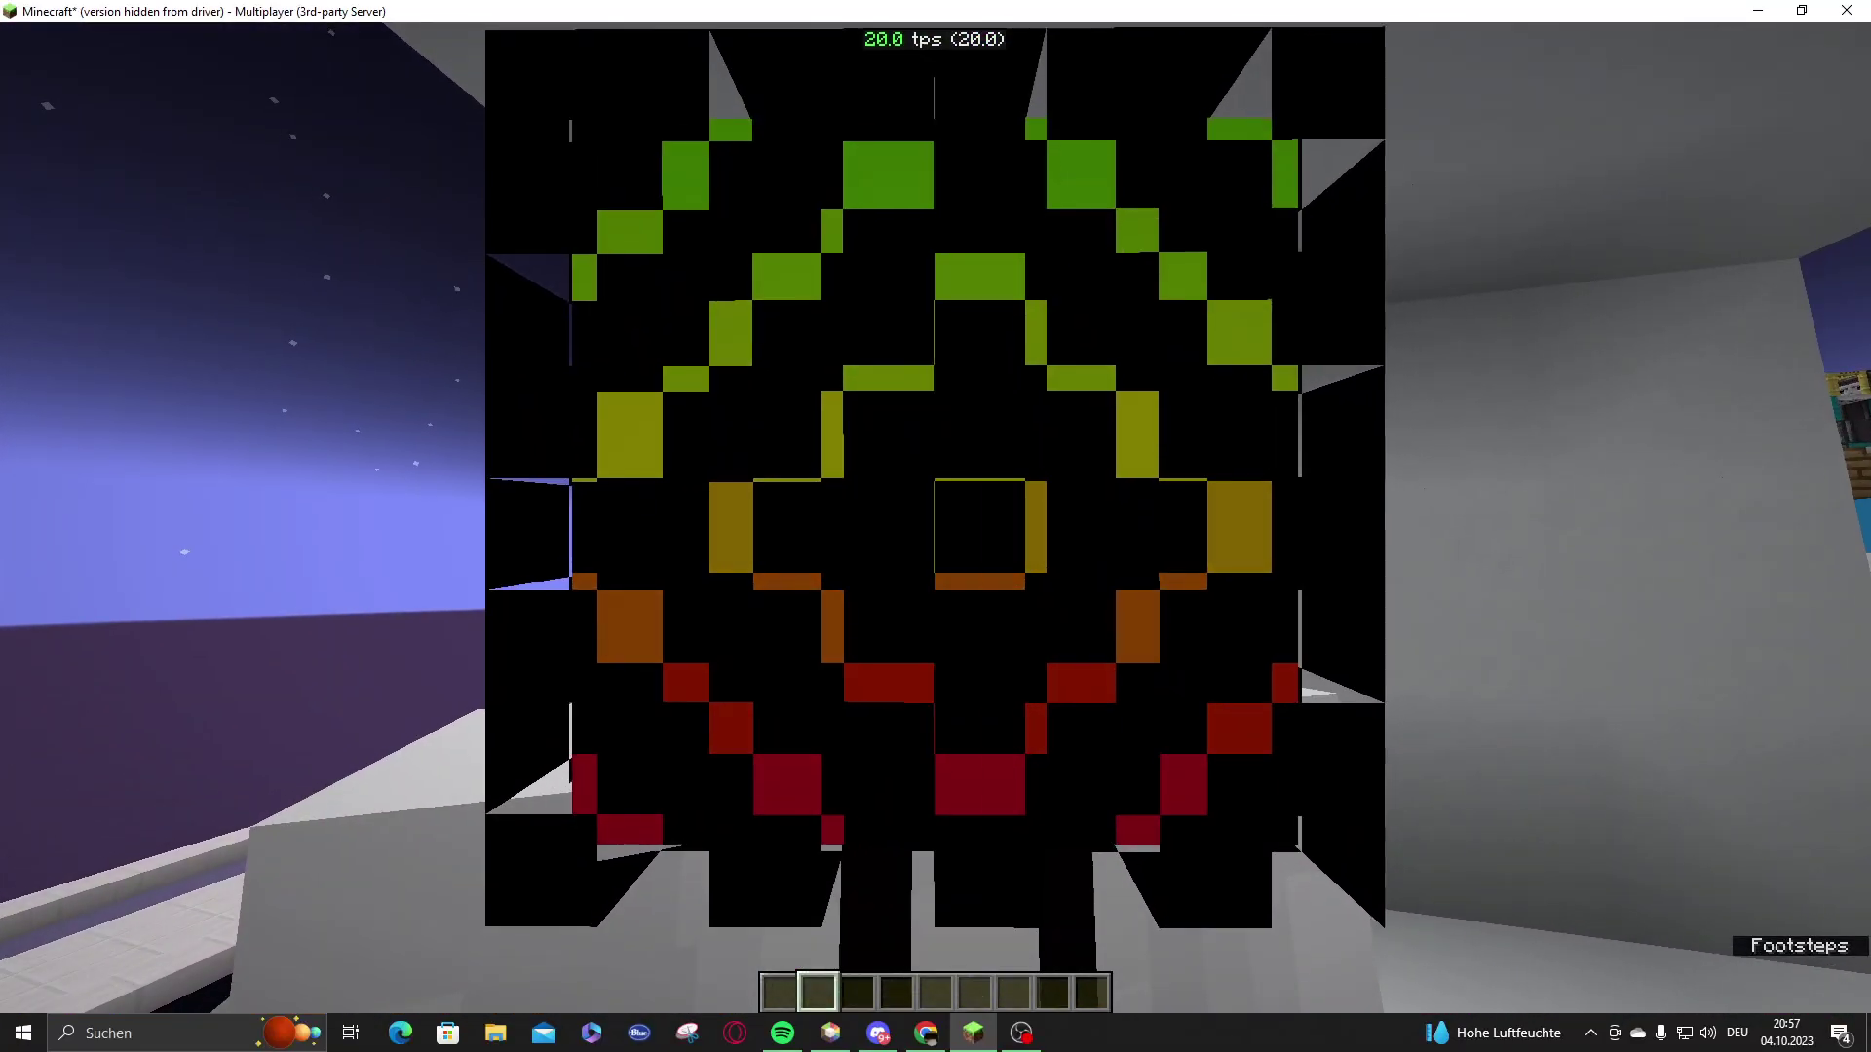
{"action": "key", "text": "w"}
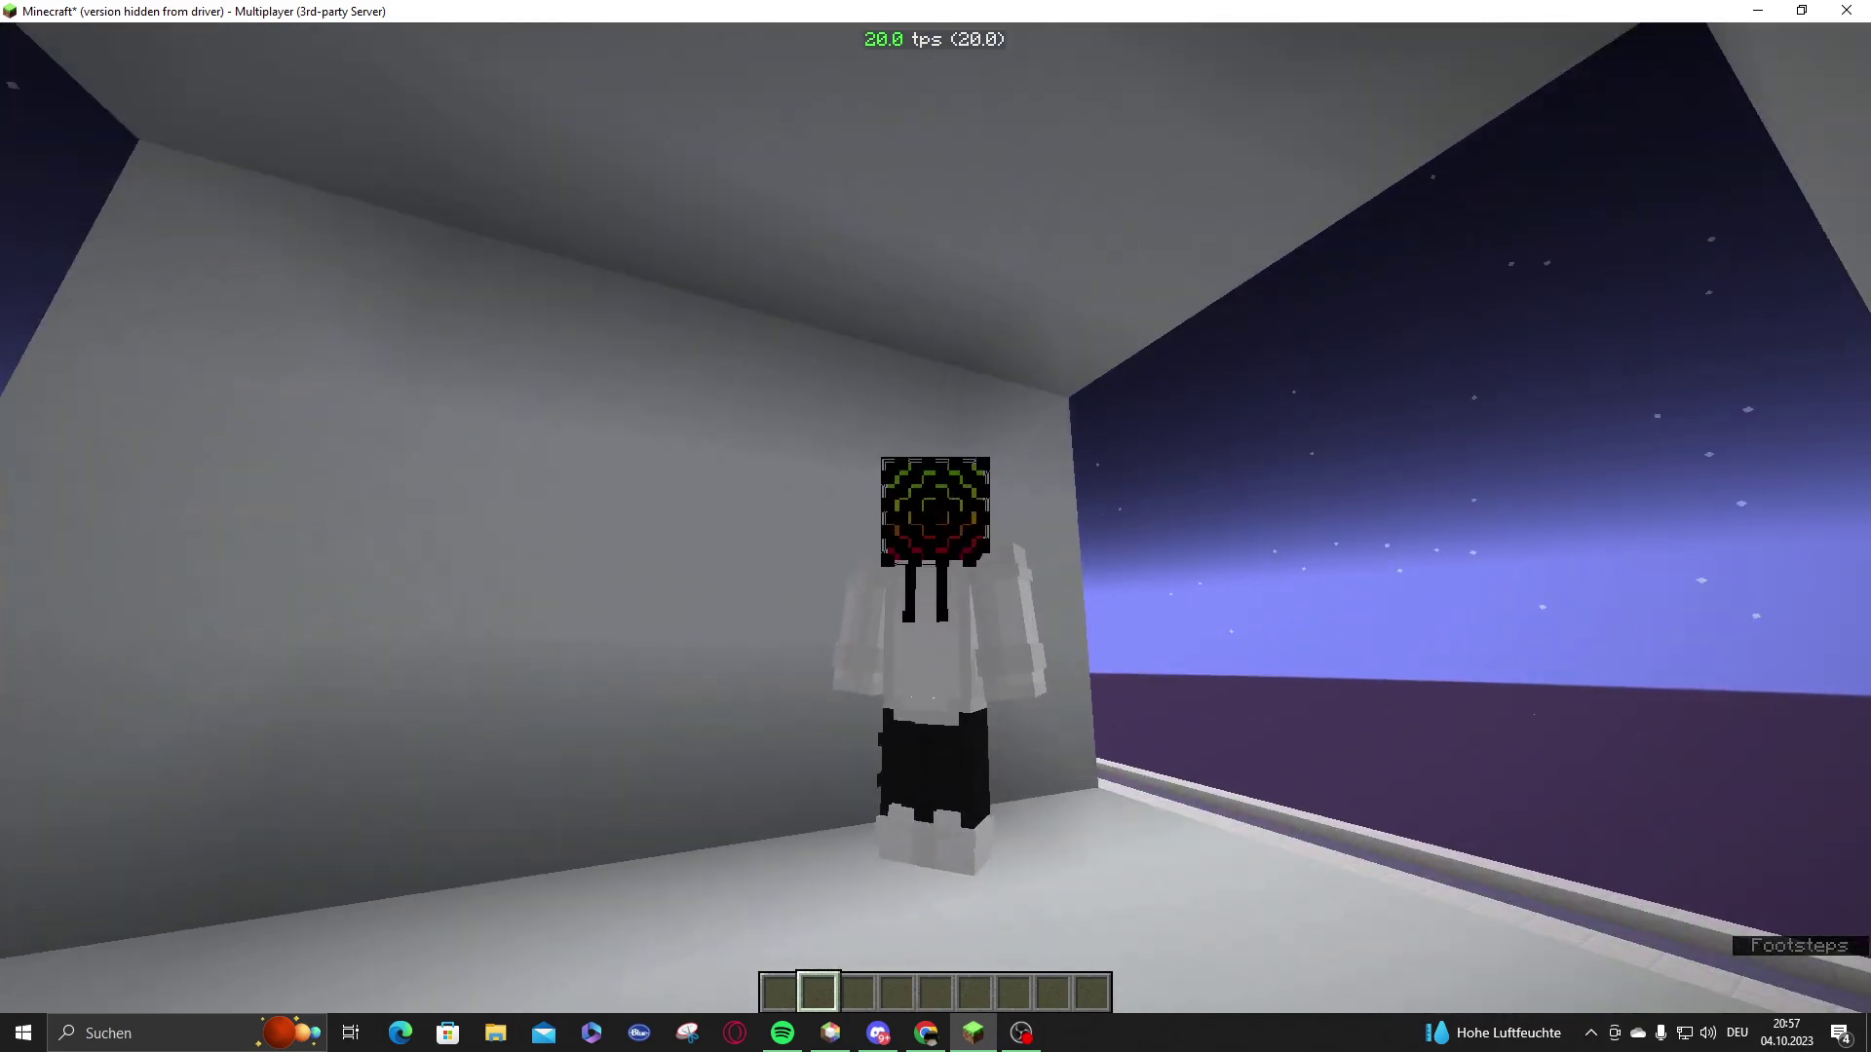
{"action": "key", "text": "w"}
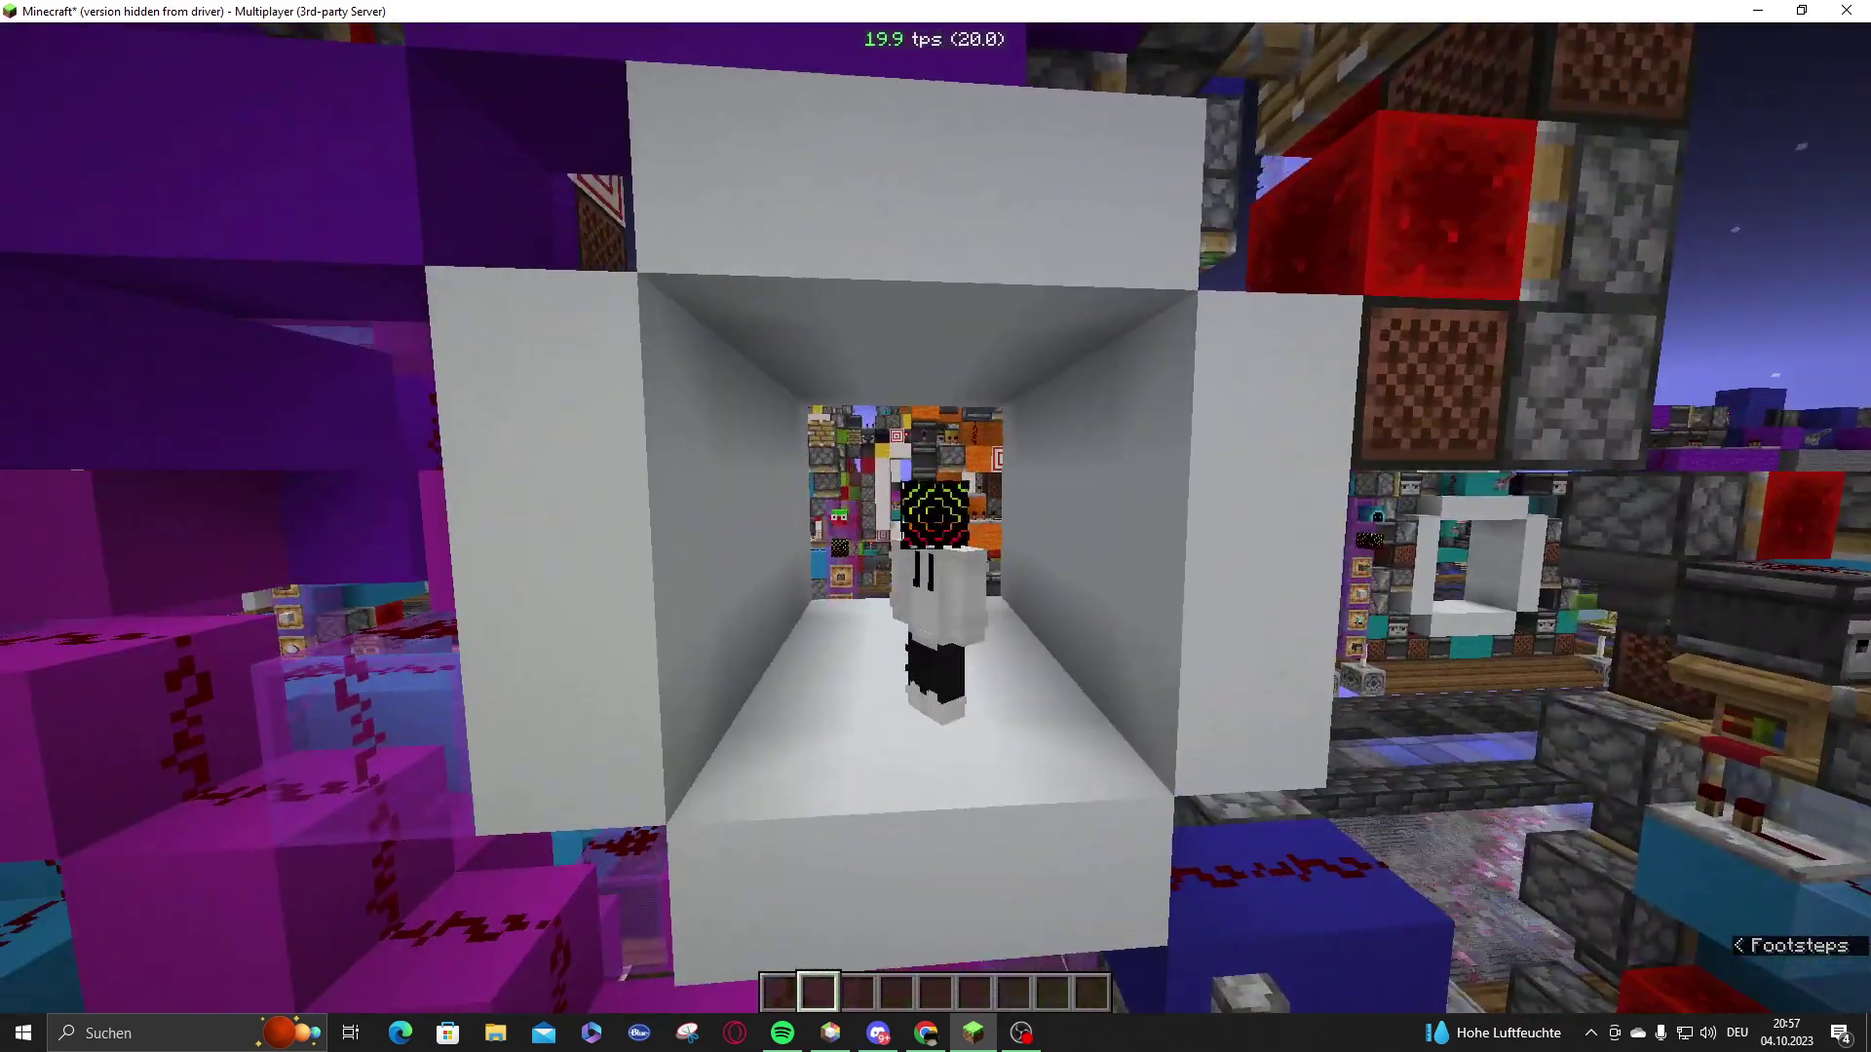
- Go back into the tunnel and out again to the platform edge
{"action": "key", "text": "w"}
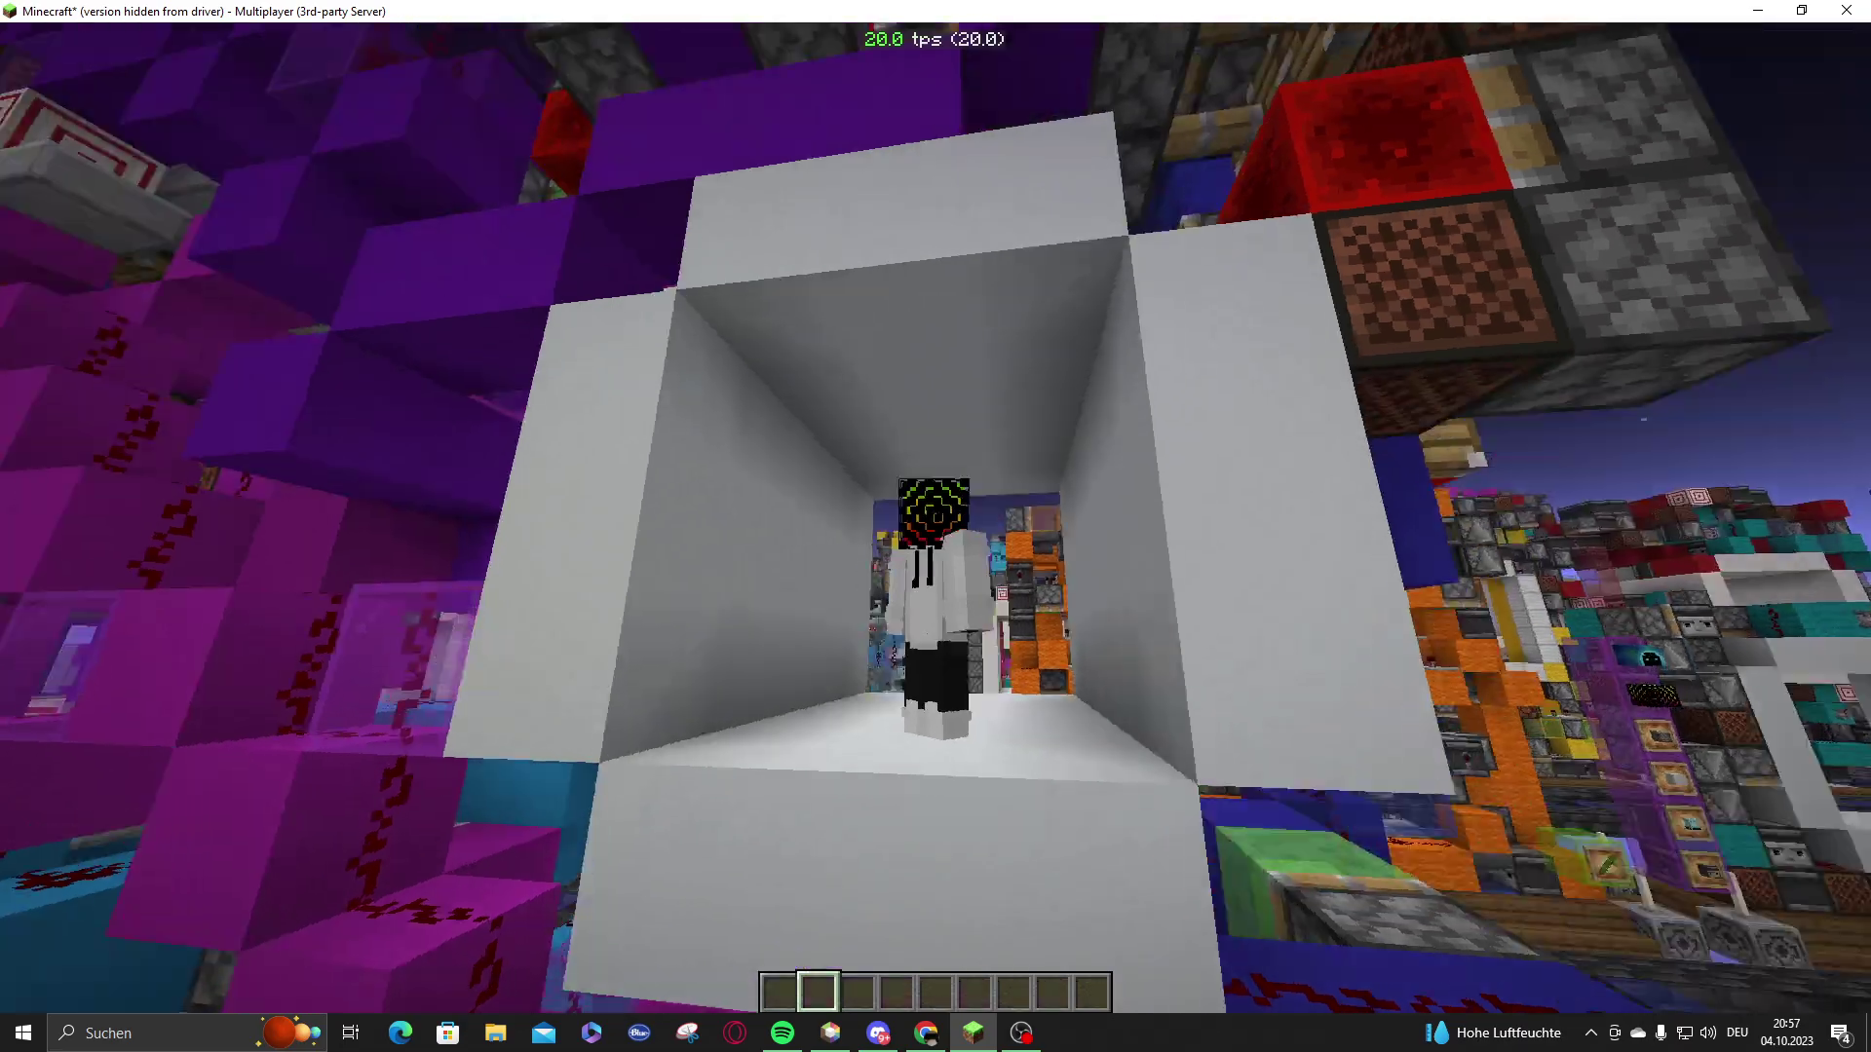
{"action": "key", "text": "s"}
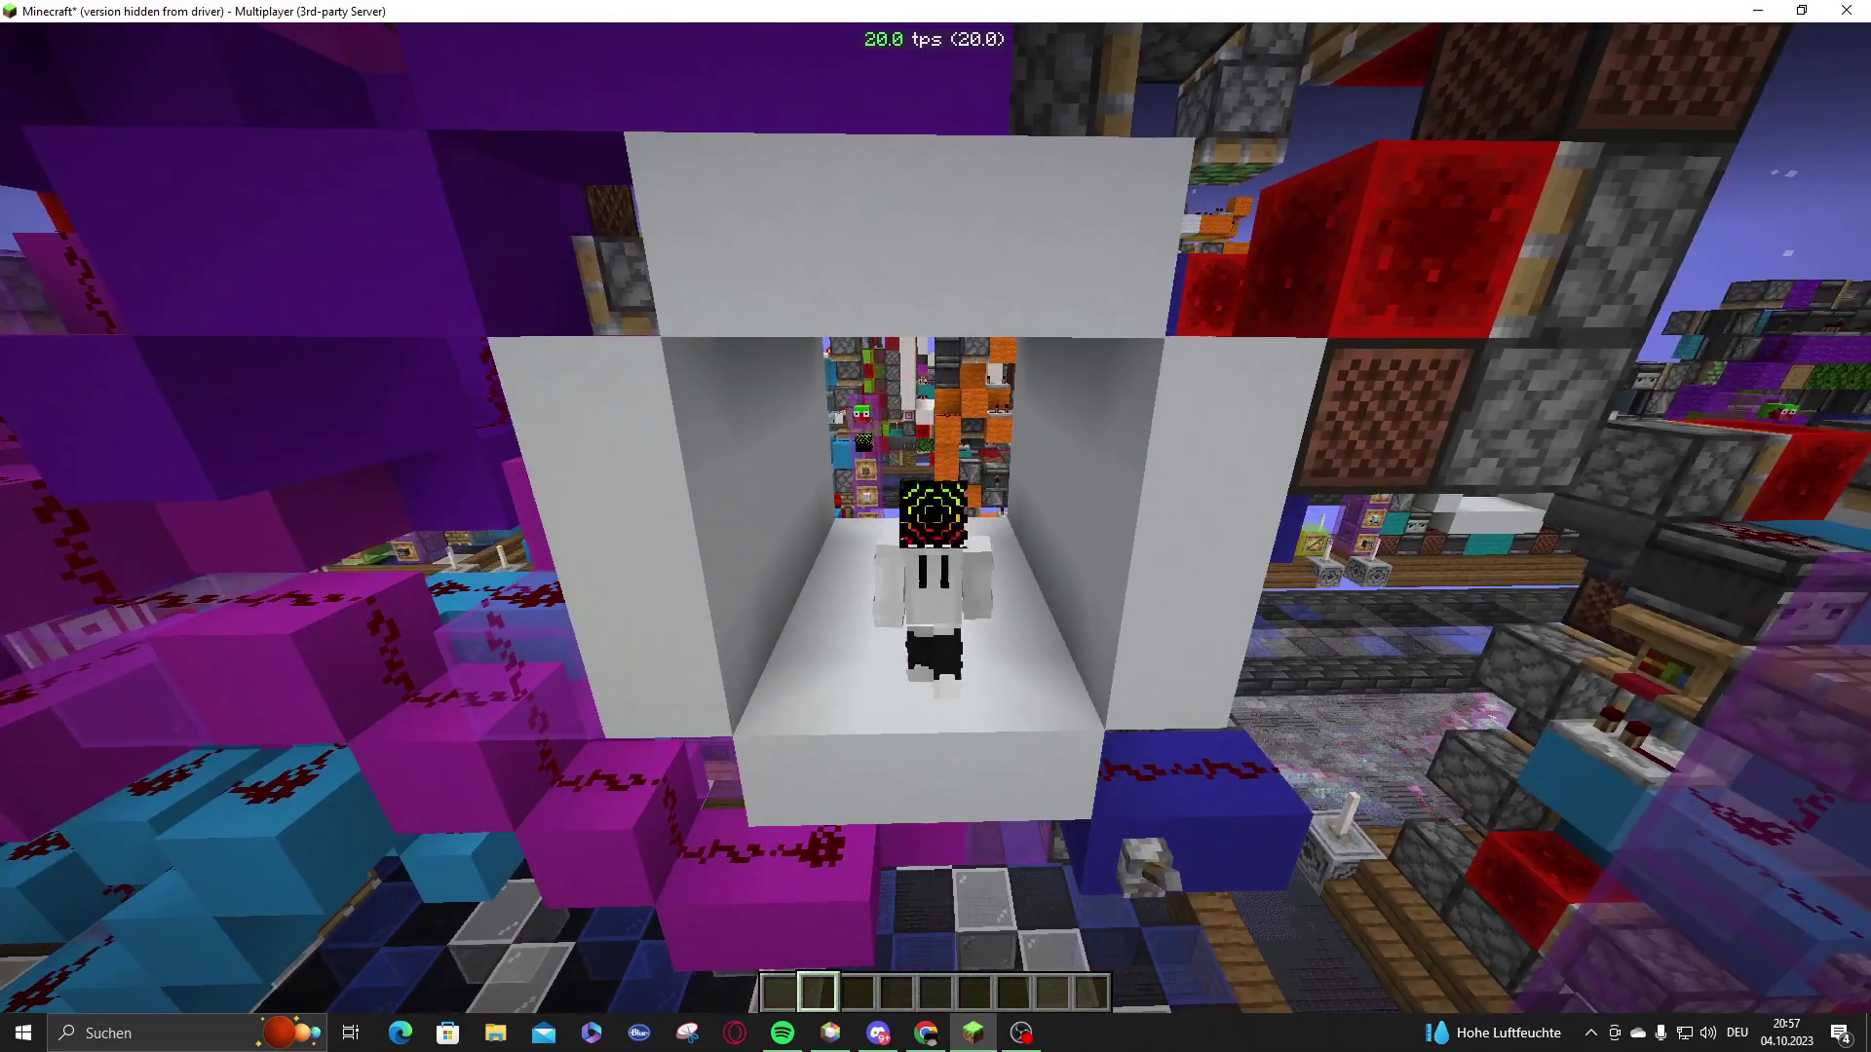
{"action": "key", "text": "s"}
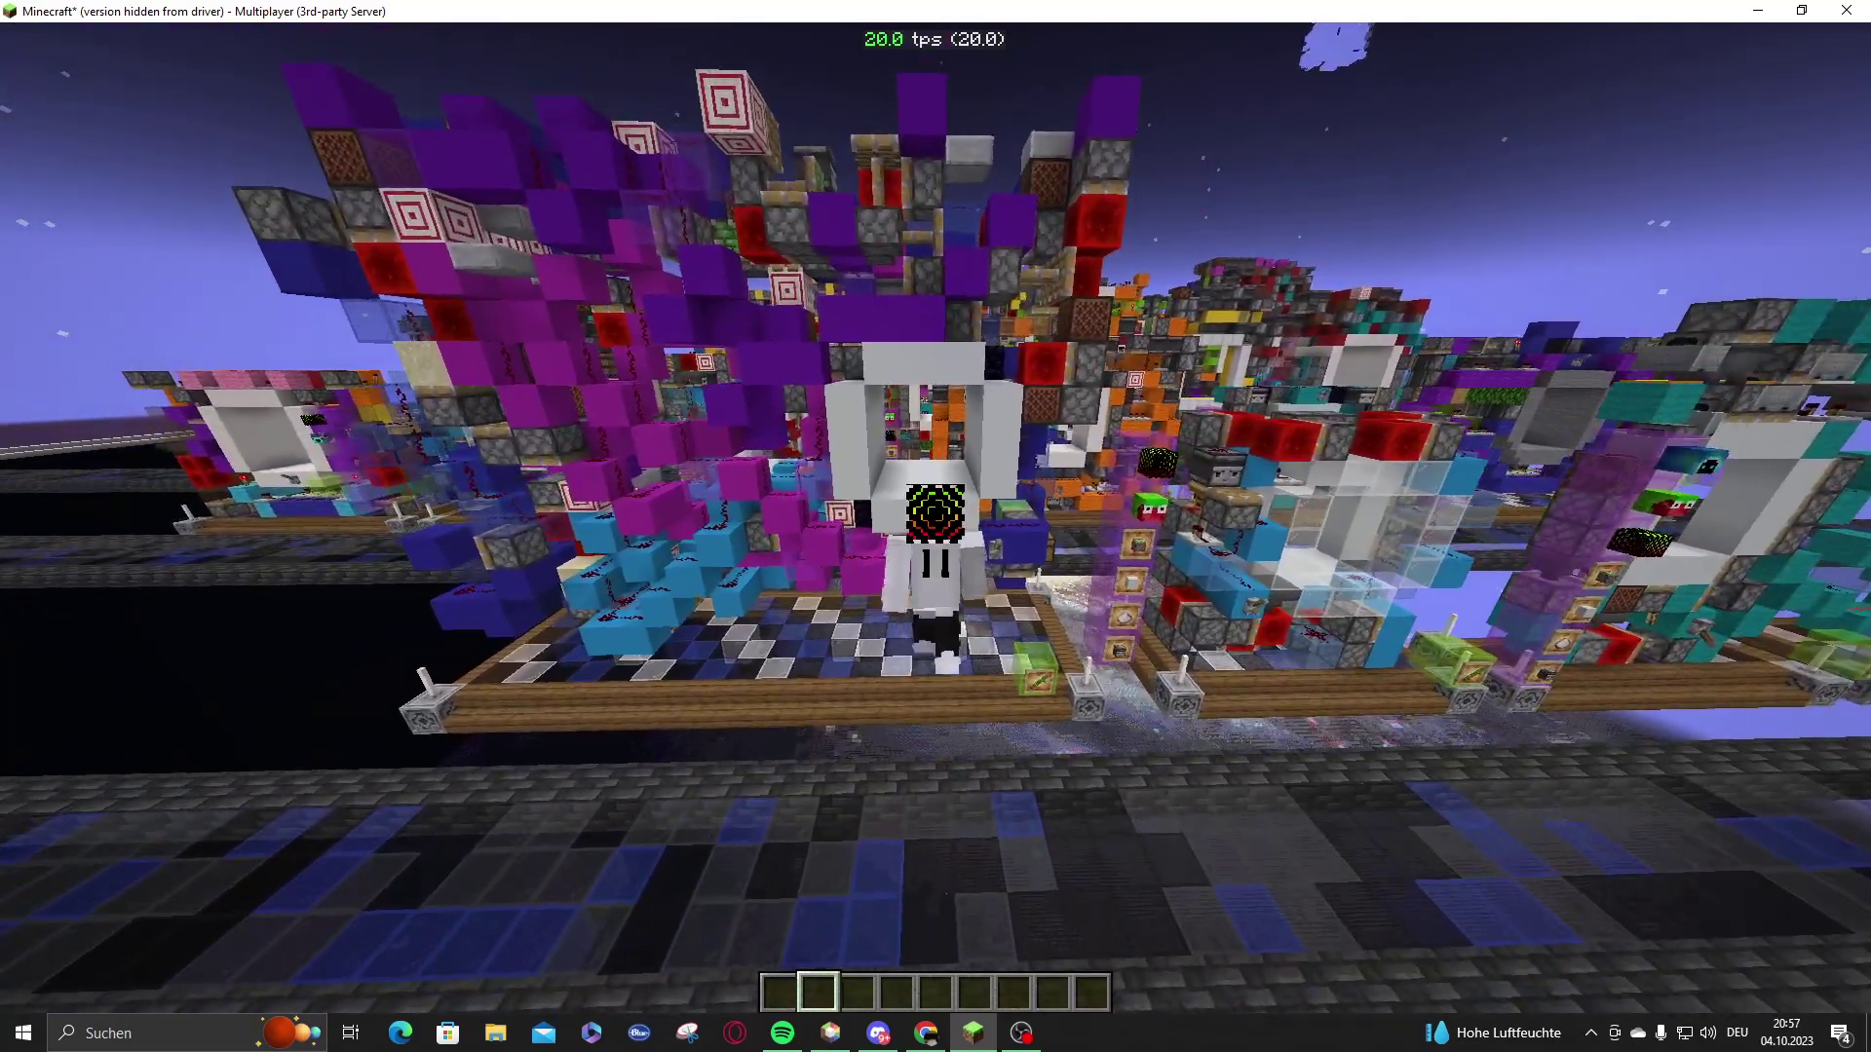
{"action": "key", "text": "w"}
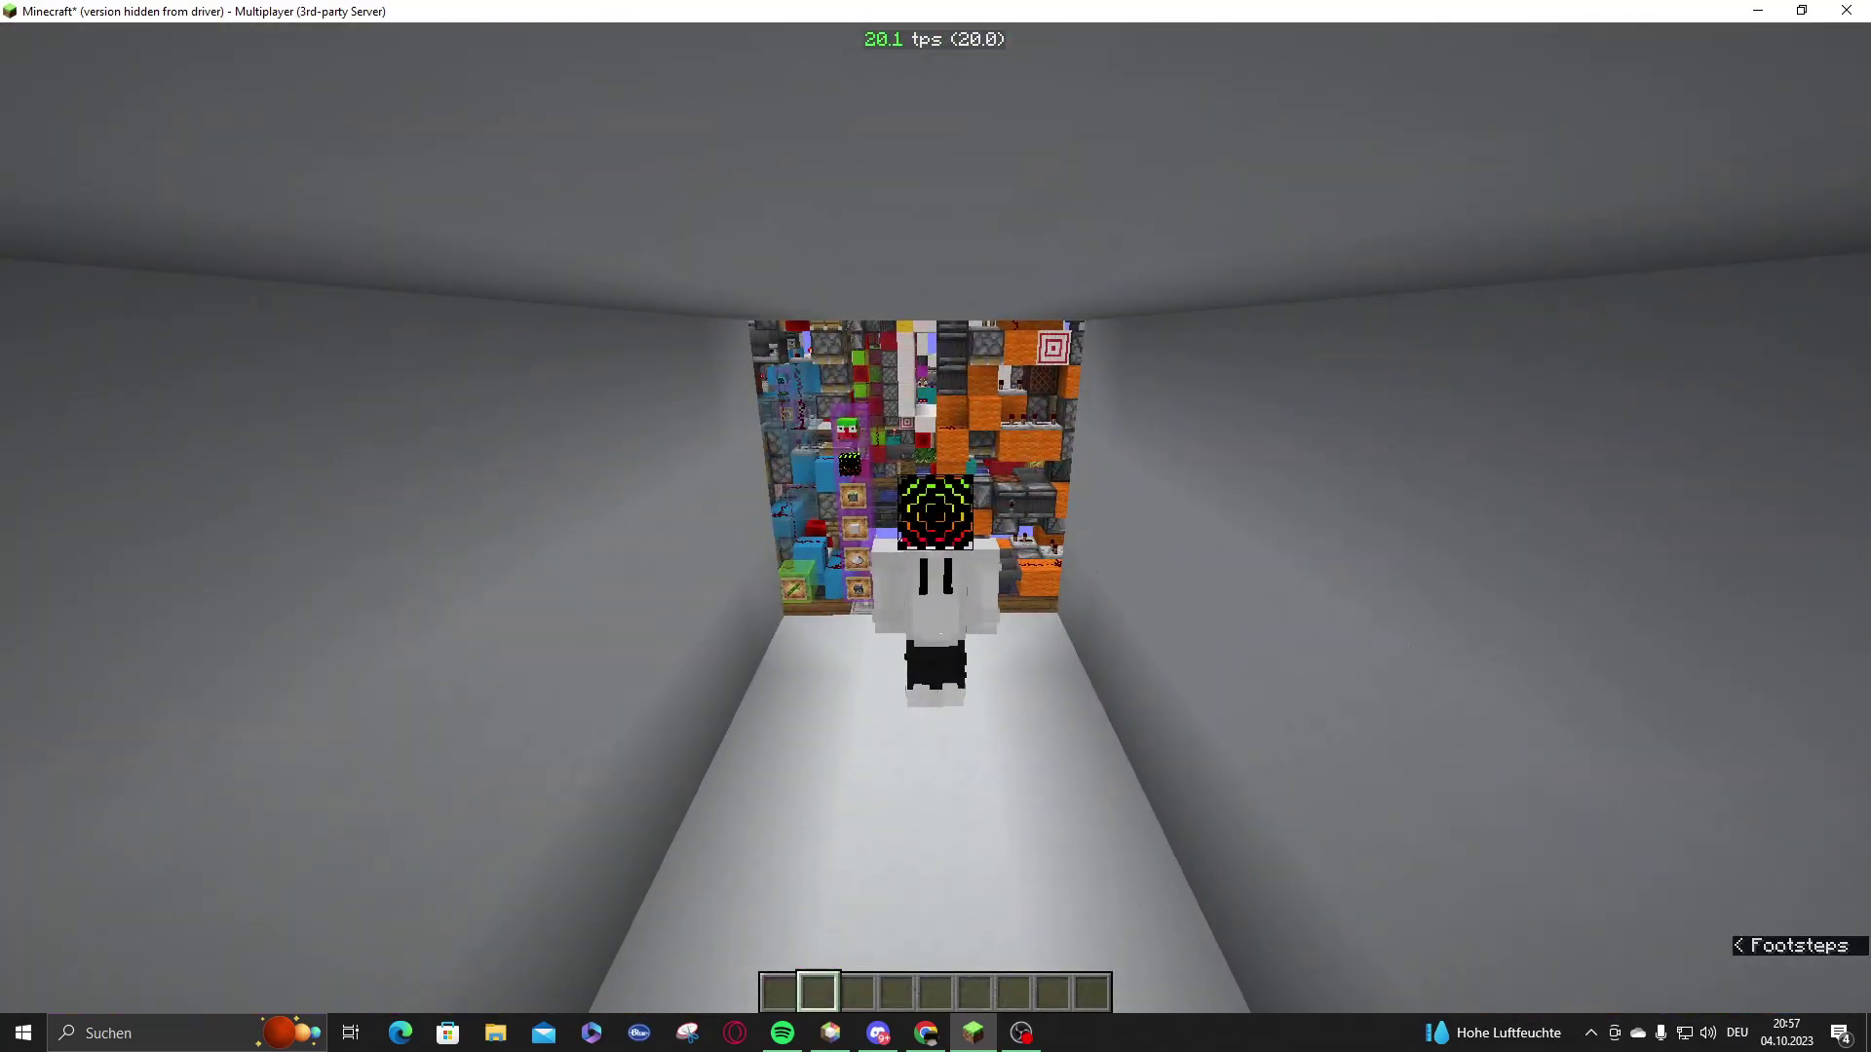
{"action": "key", "text": "s"}
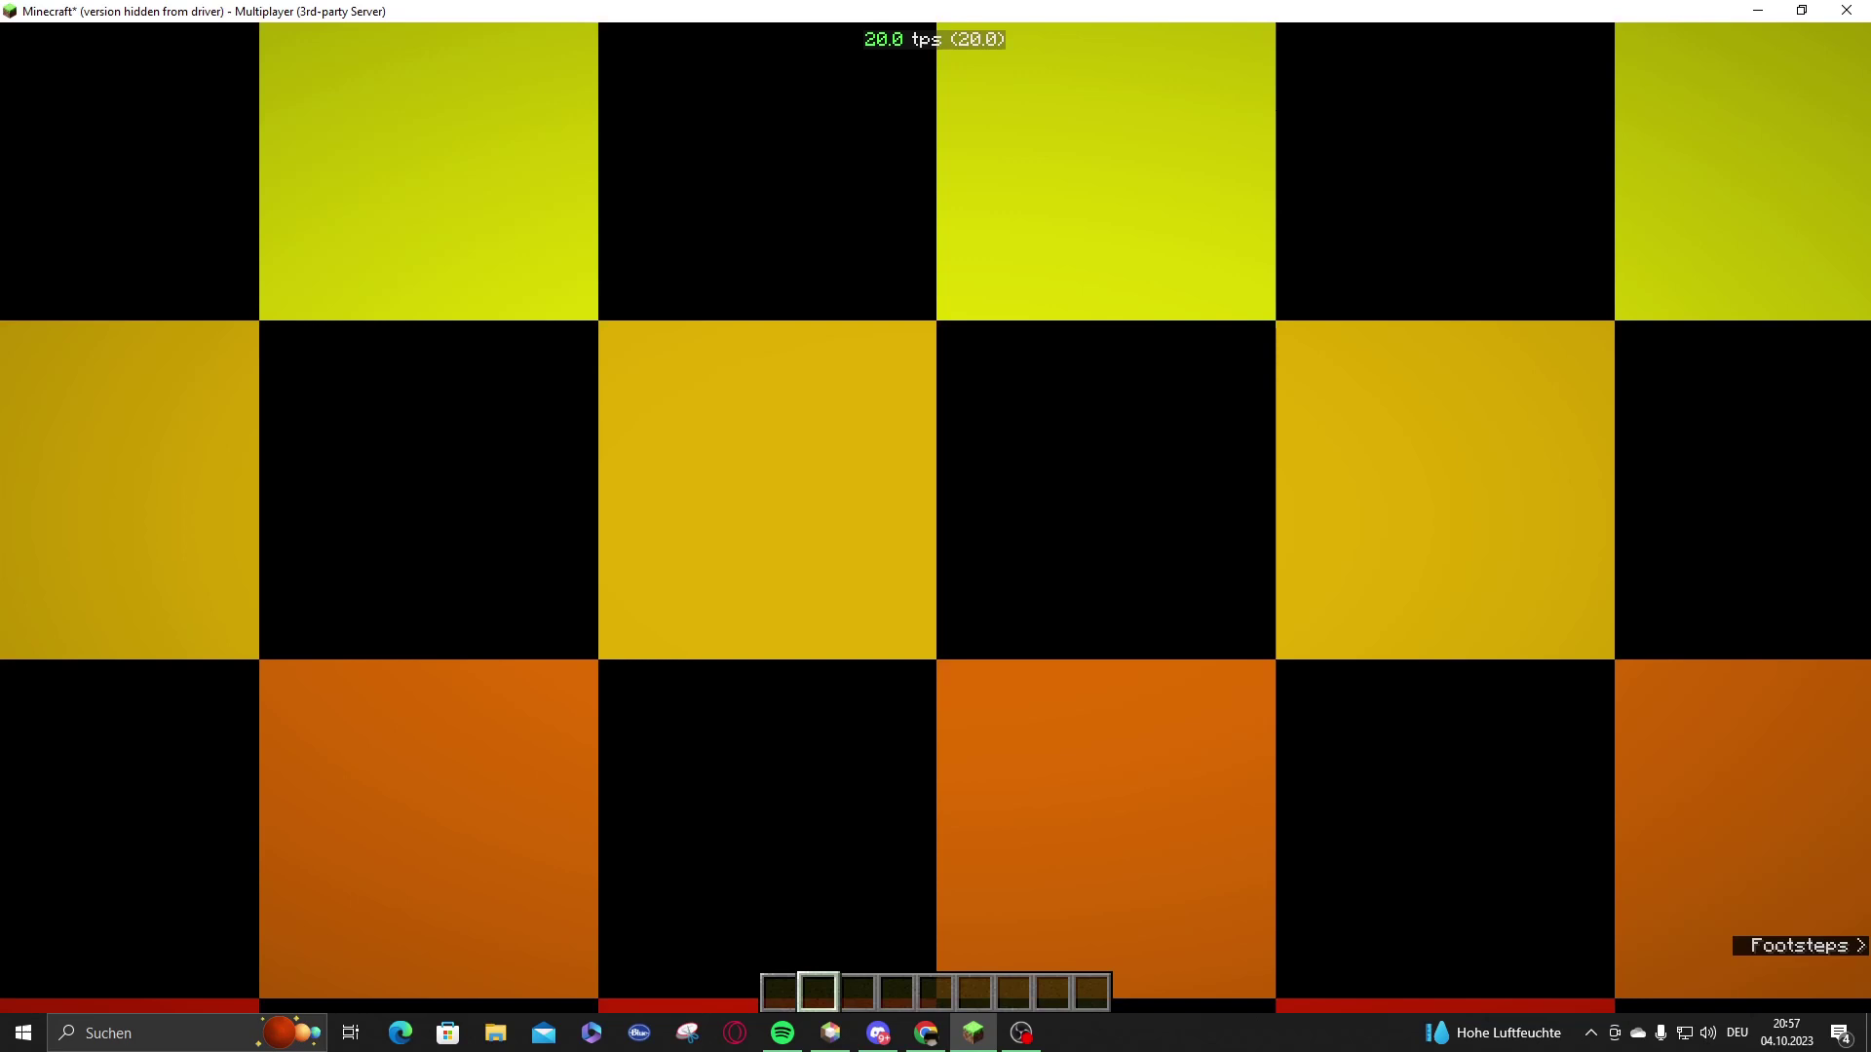
{"action": "key", "text": "s"}
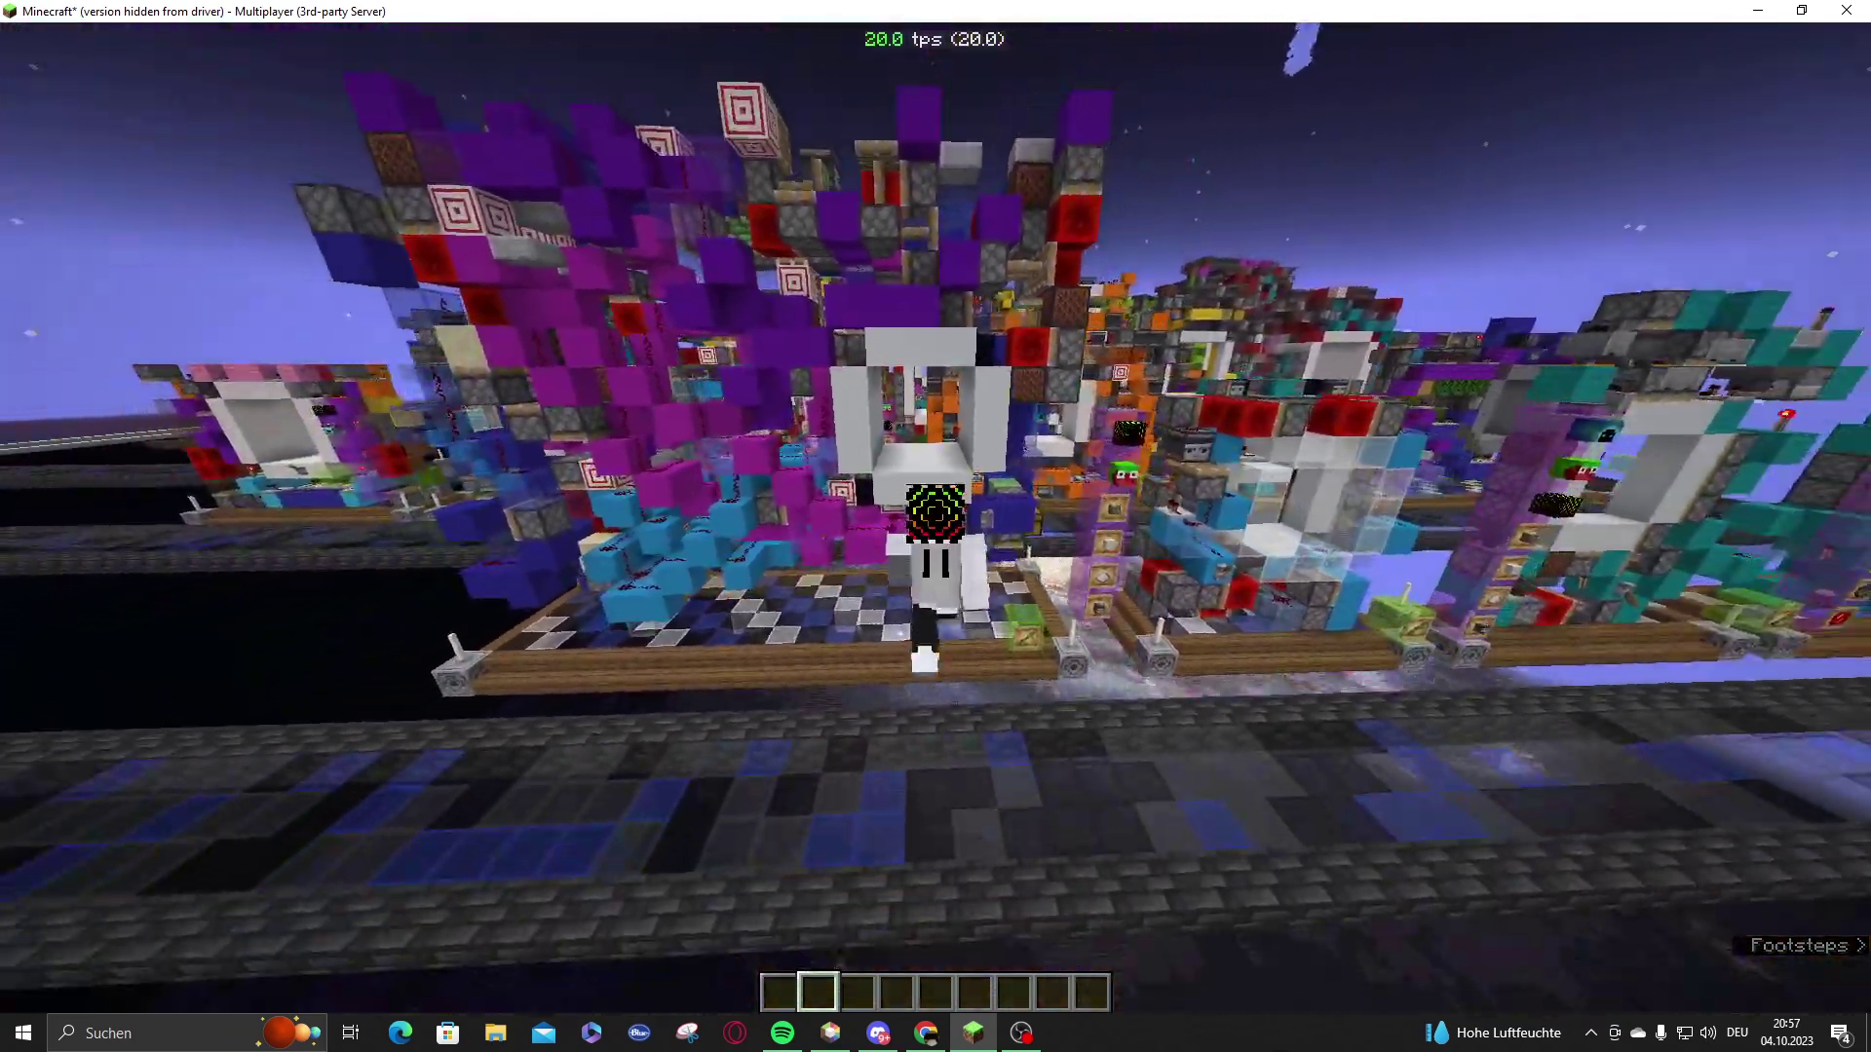
- Enter the tunnel once more, step out onto the platform, and head toward the purple machinery
{"action": "key", "text": "w"}
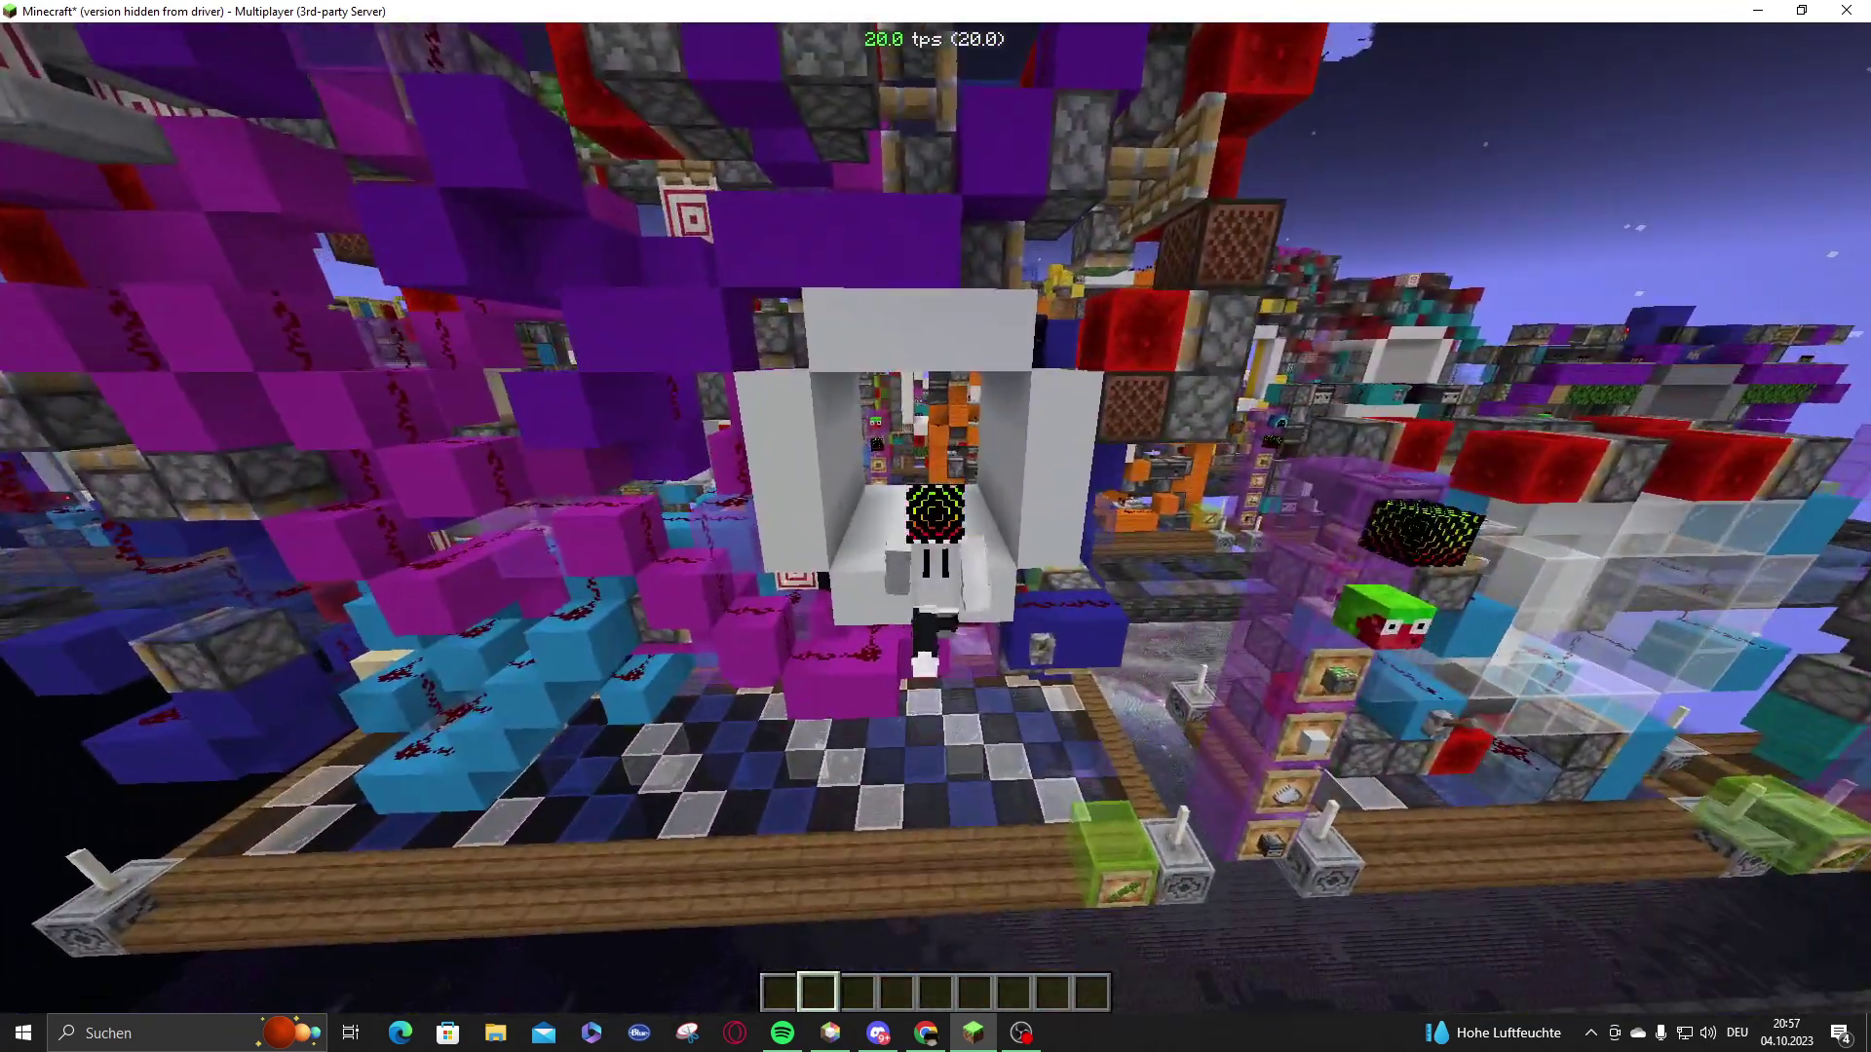
{"action": "key", "text": "w"}
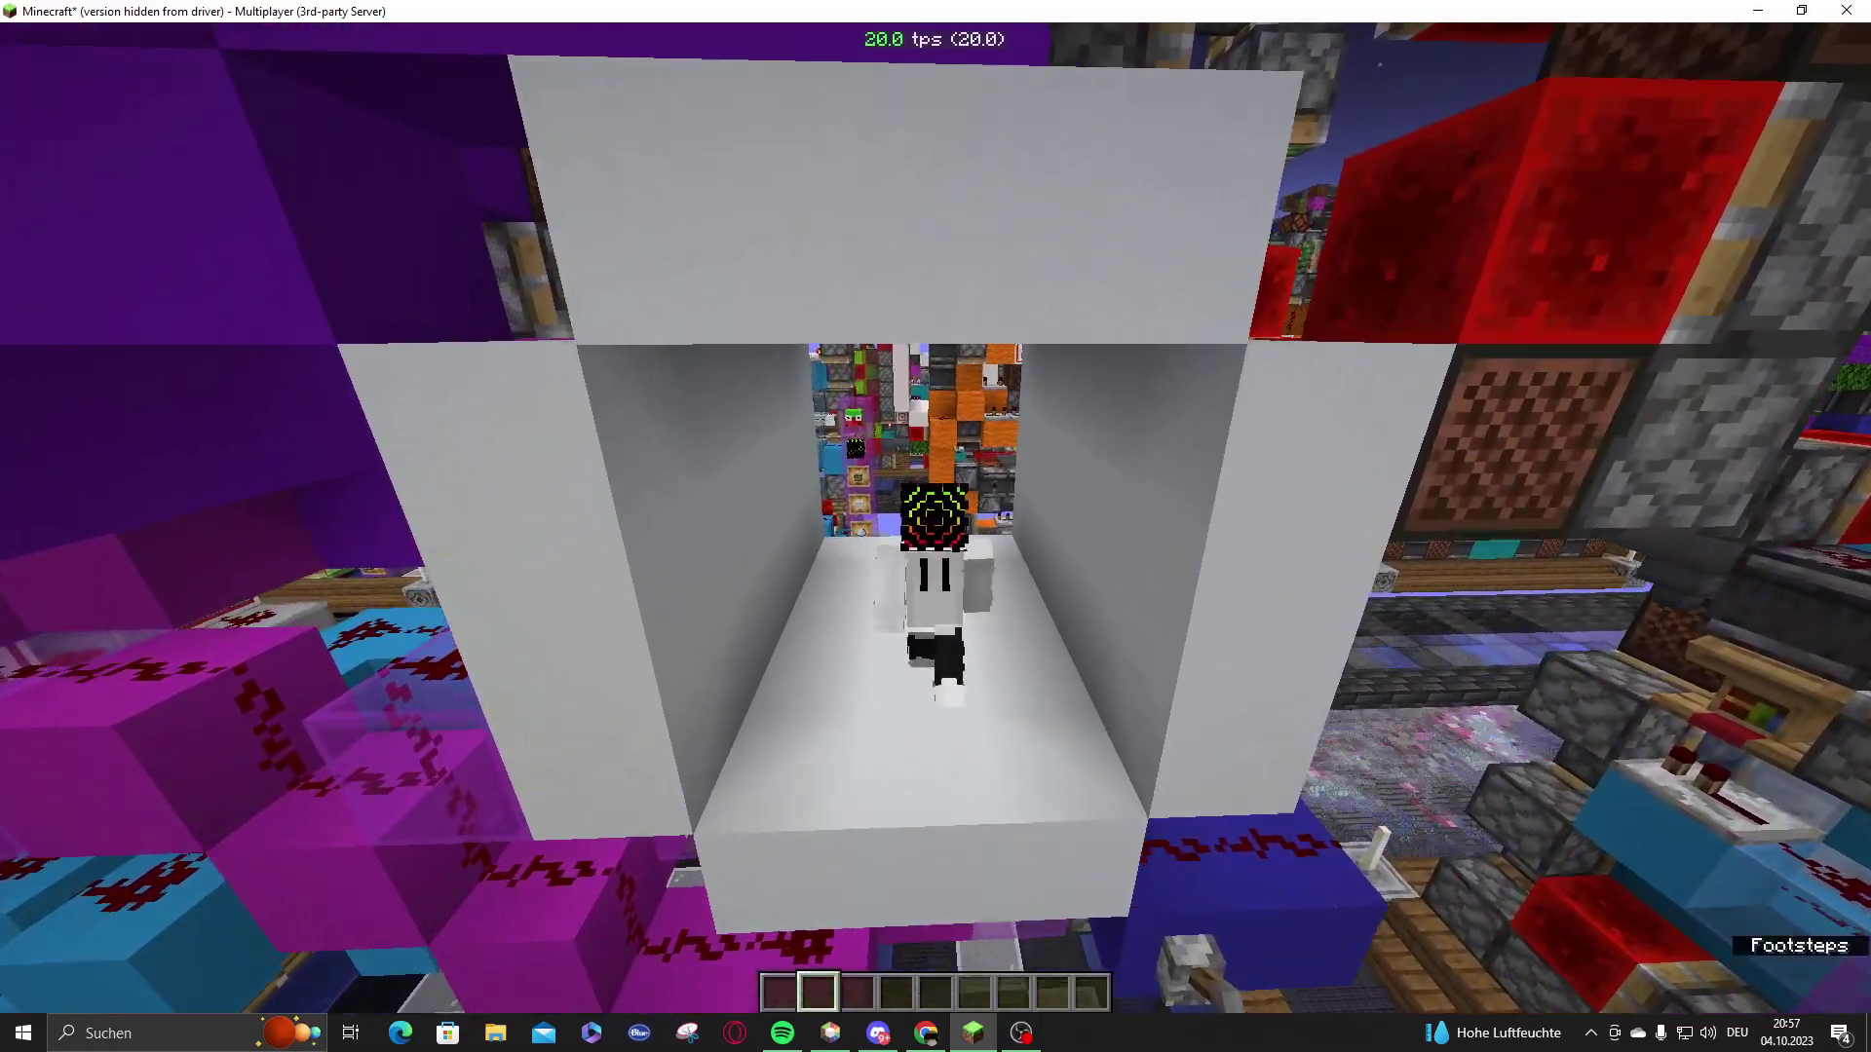
{"action": "key", "text": "s"}
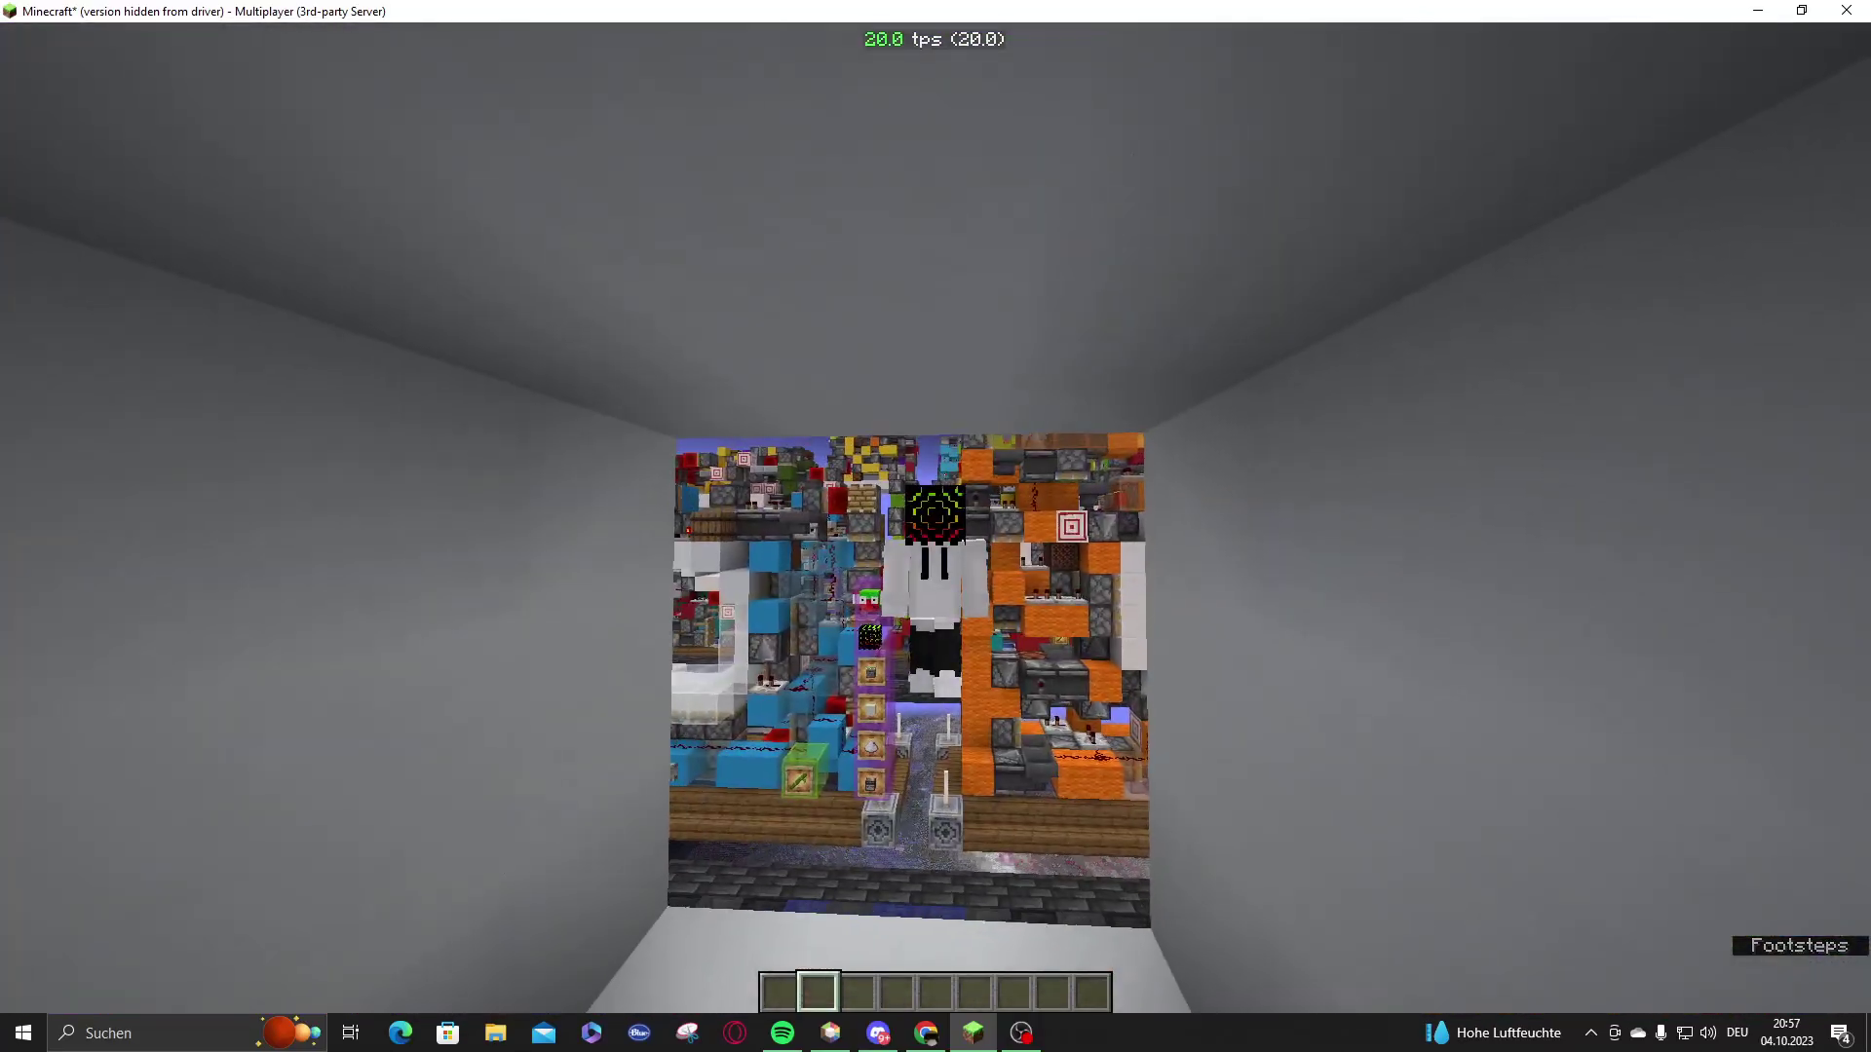
{"action": "key", "text": "s"}
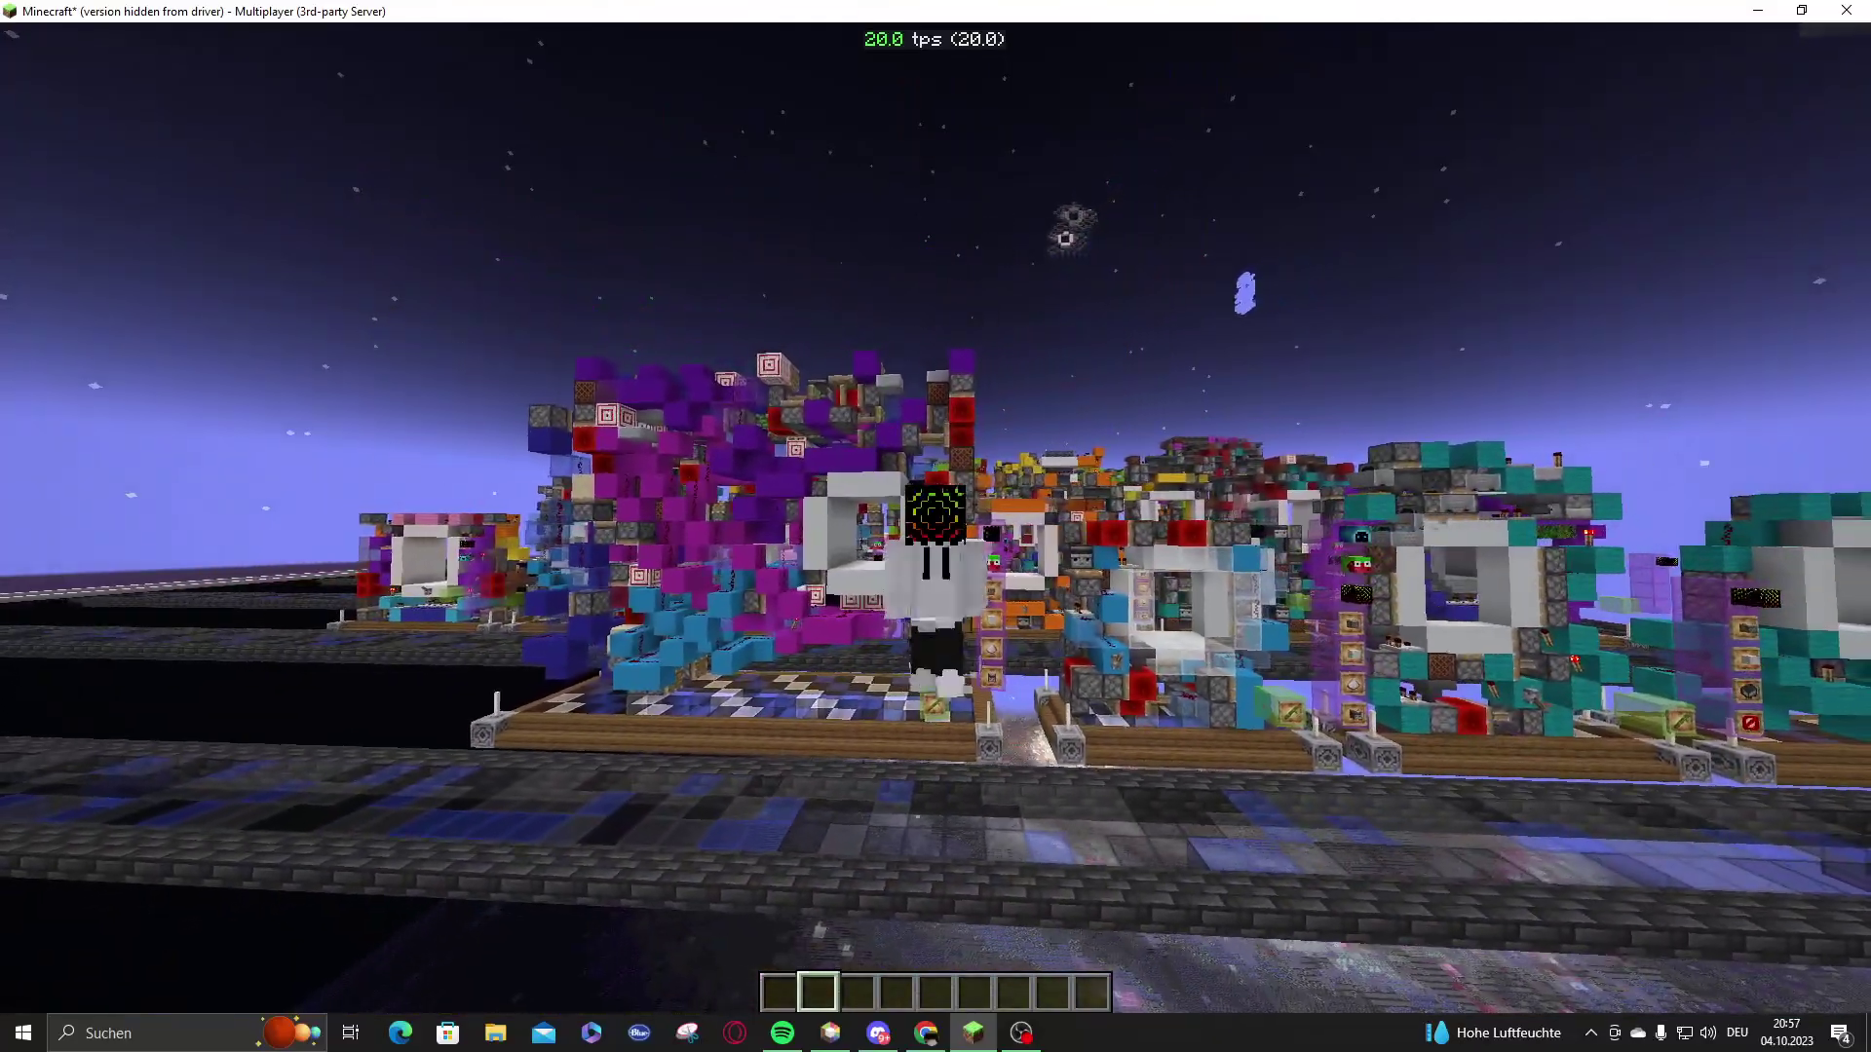
{"action": "key", "text": "a"}
{"action": "key", "text": "w"}
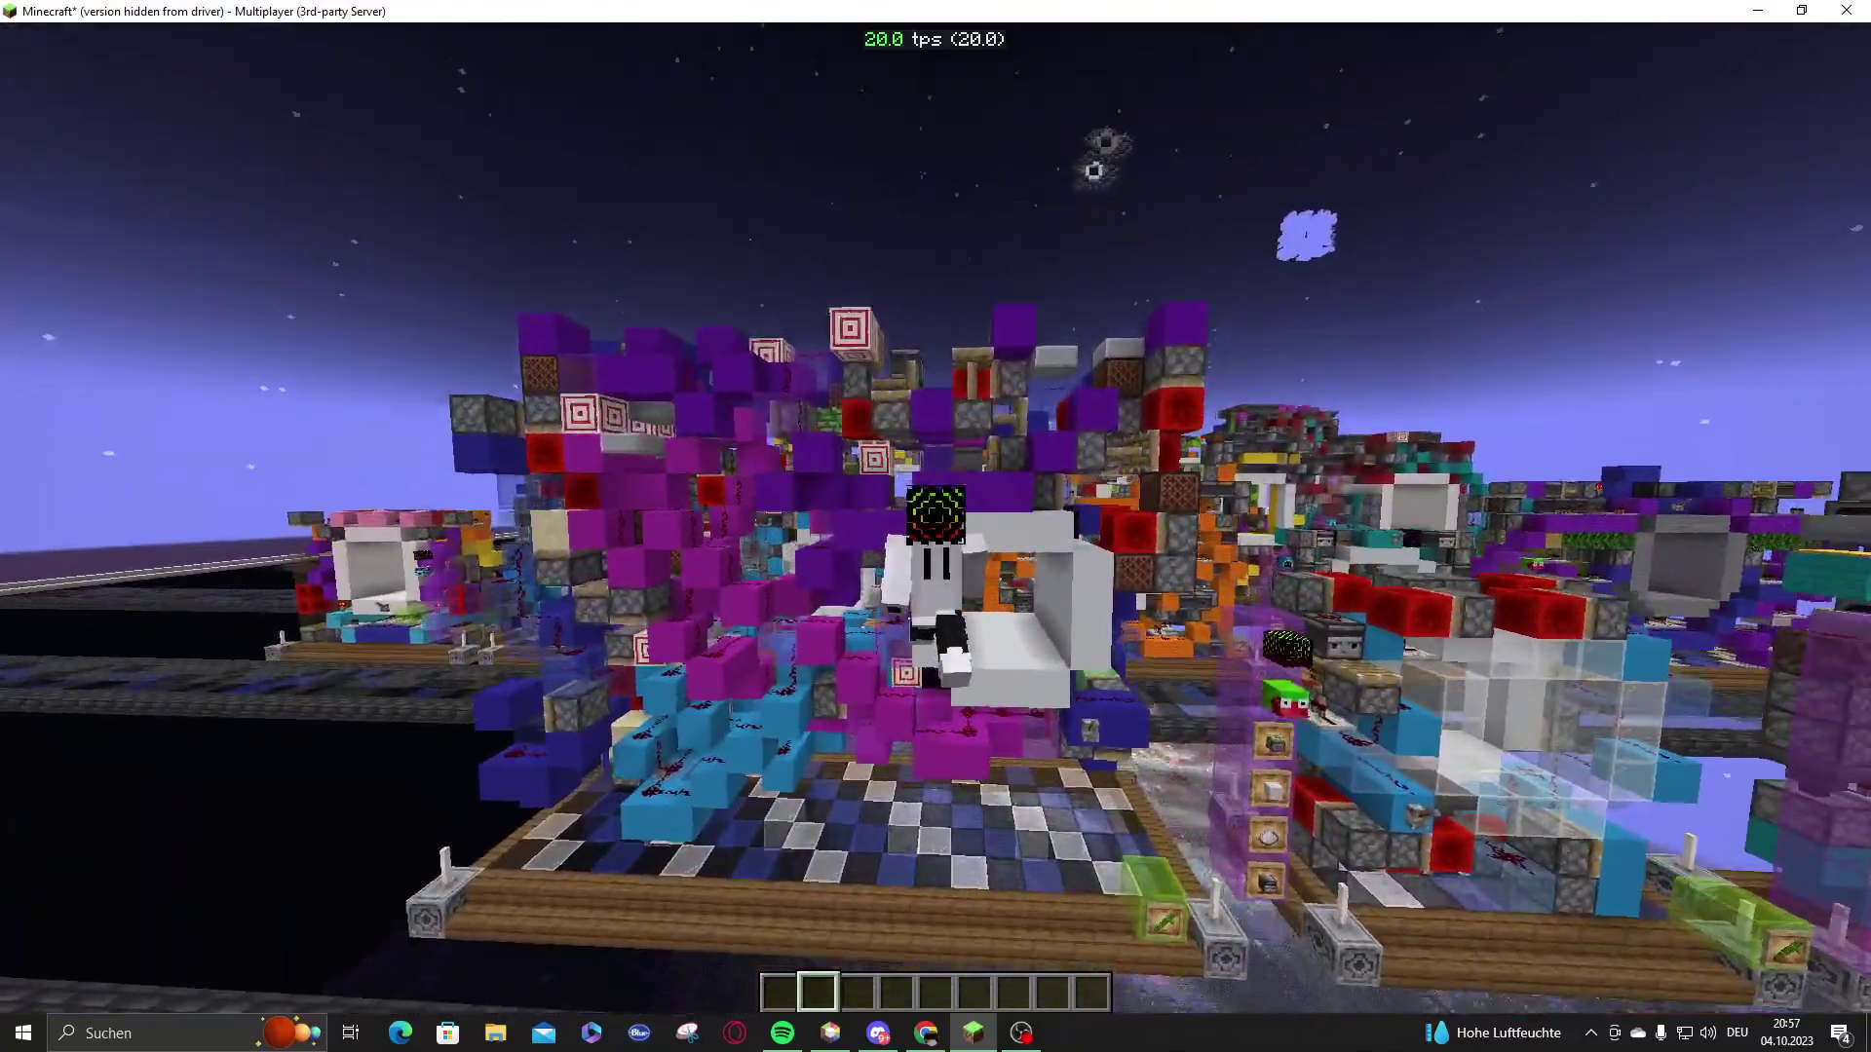
- Fly up above the plot and drift sideways to overlook all the builds
{"action": "key", "text": "space"}
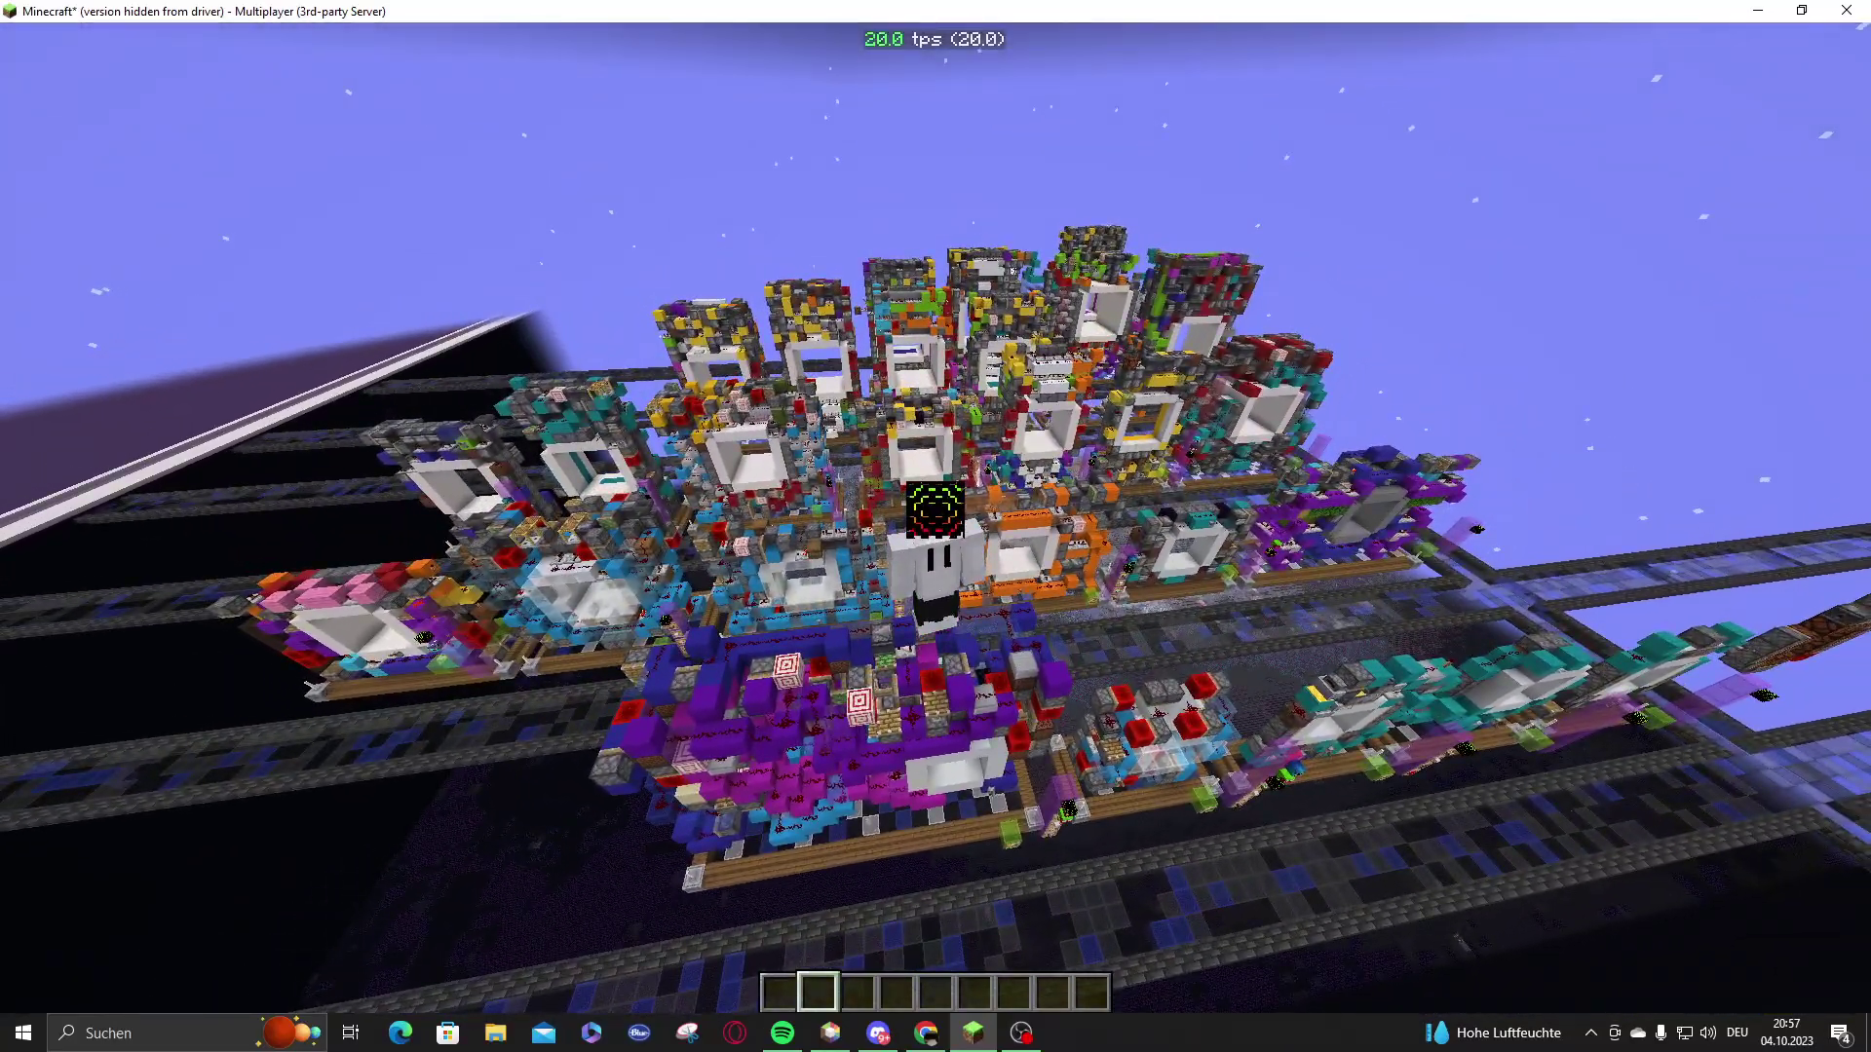
{"action": "key", "text": "d"}
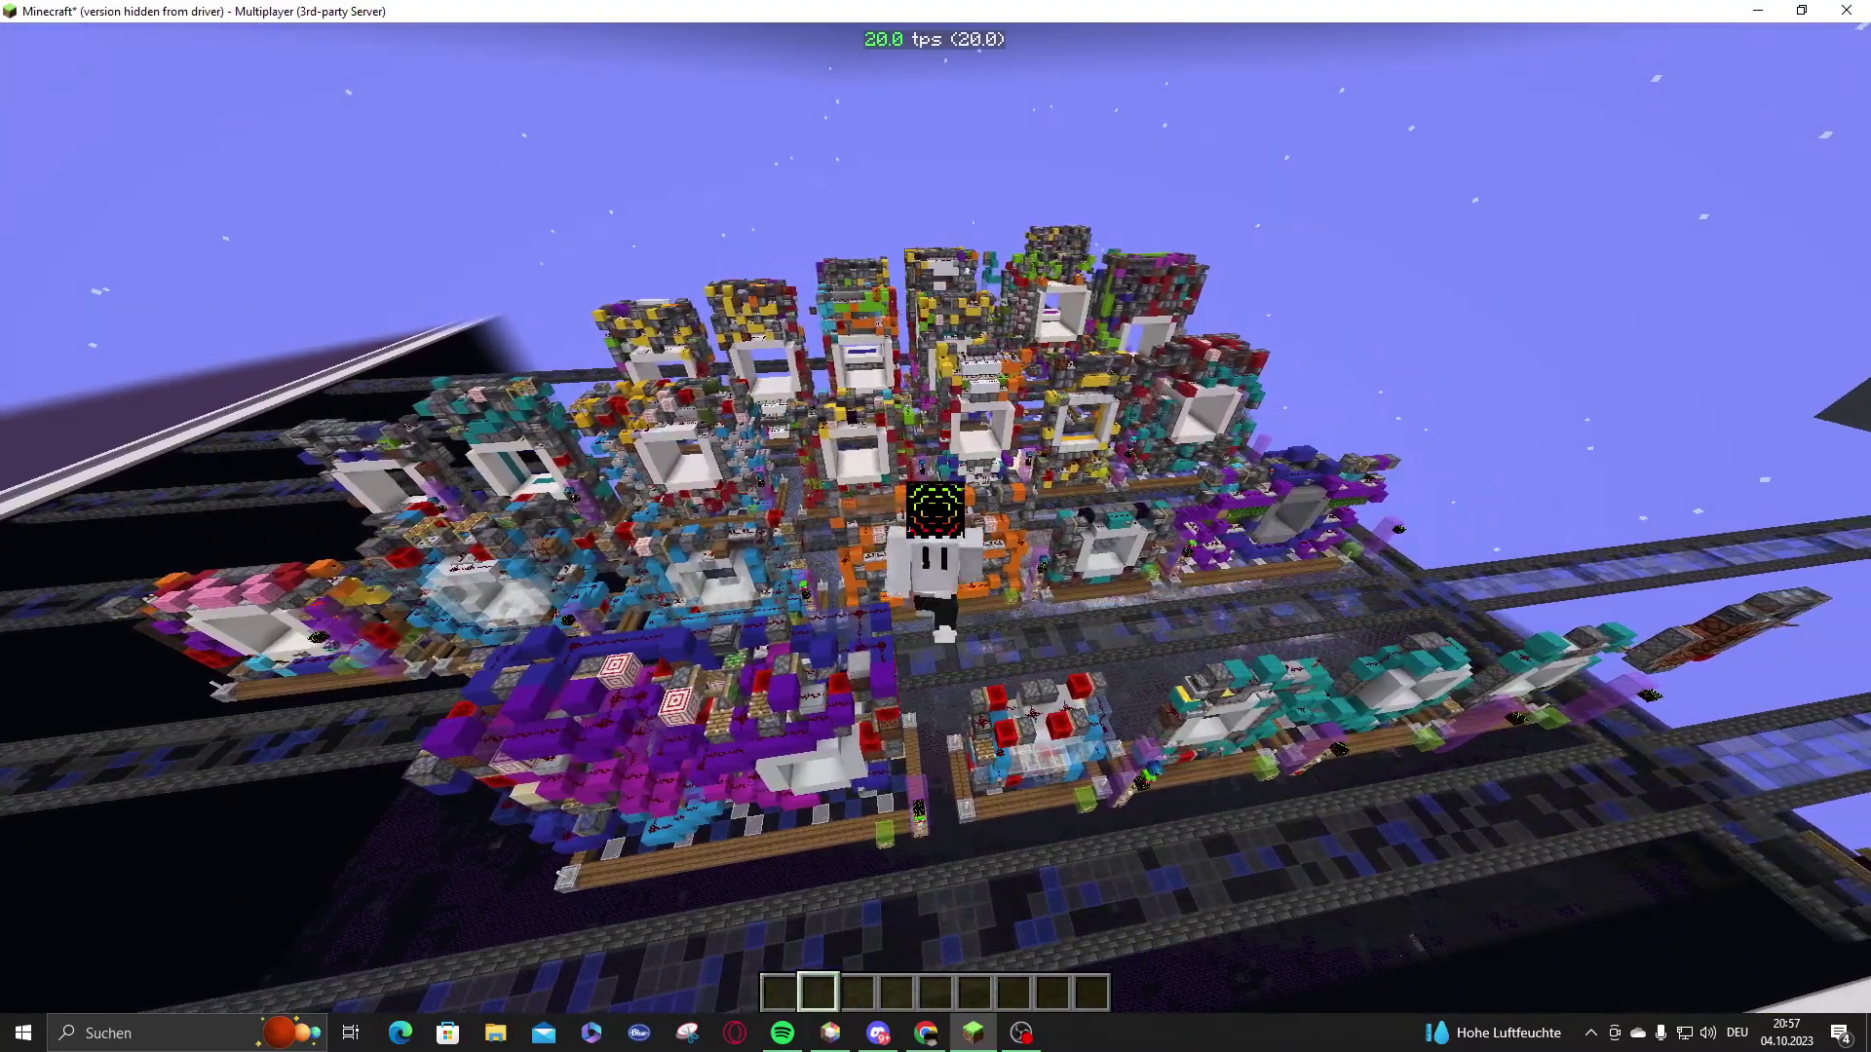
{"action": "key", "text": "a"}
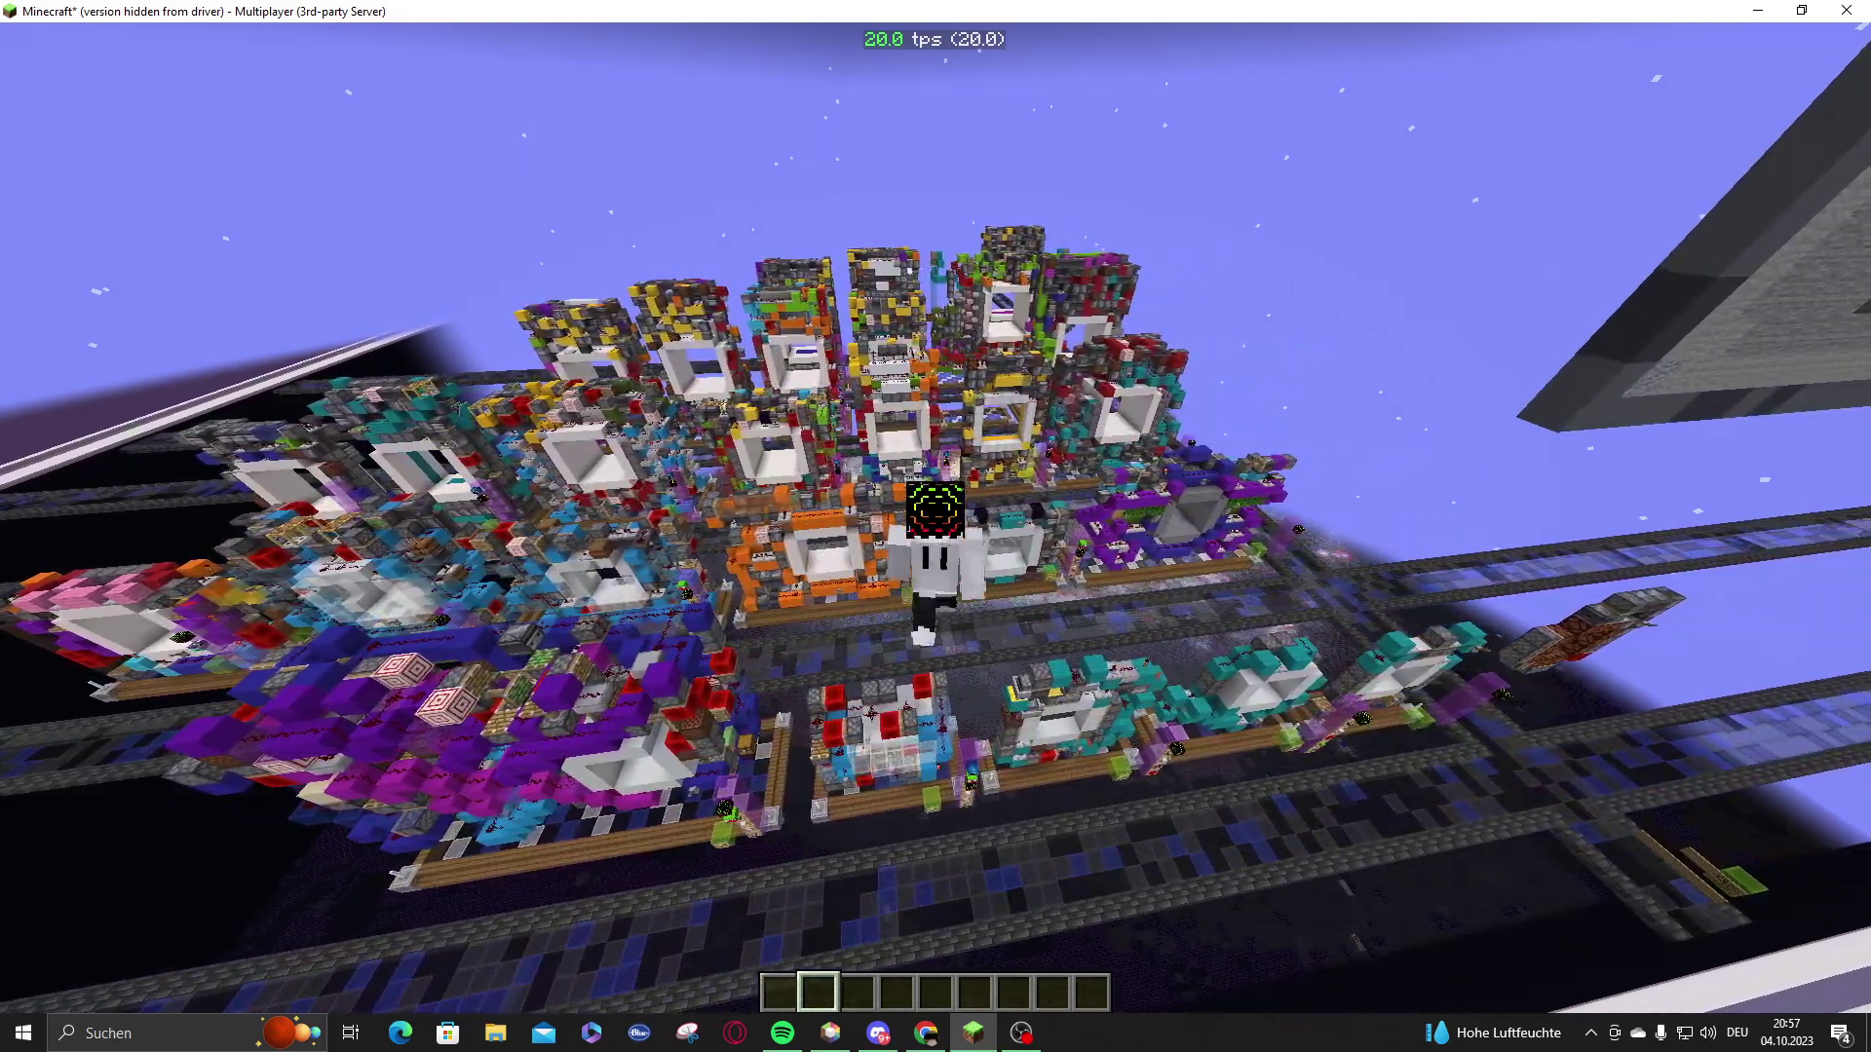
{"action": "key", "text": "a"}
{"action": "key", "text": "a"}
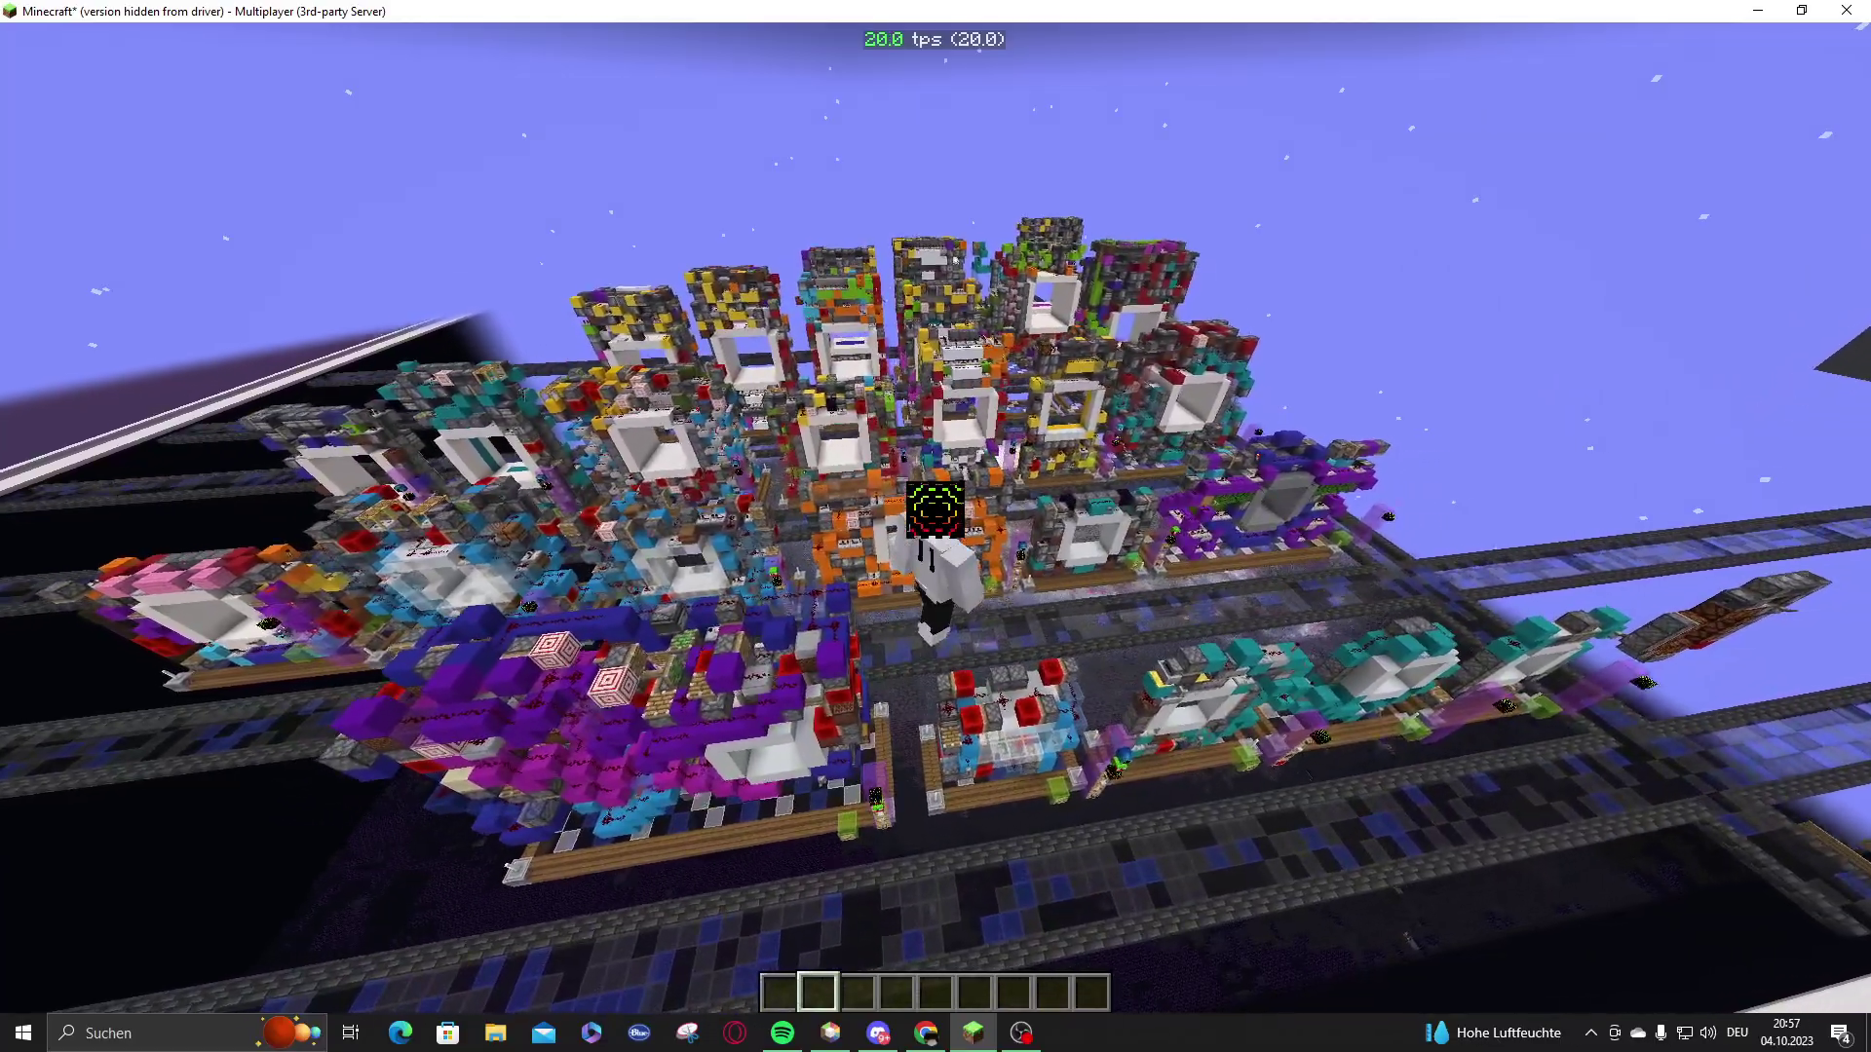
- Descend toward the orange door build, then sidestep past the white door blocks to the purple build
{"action": "key", "text": "w"}
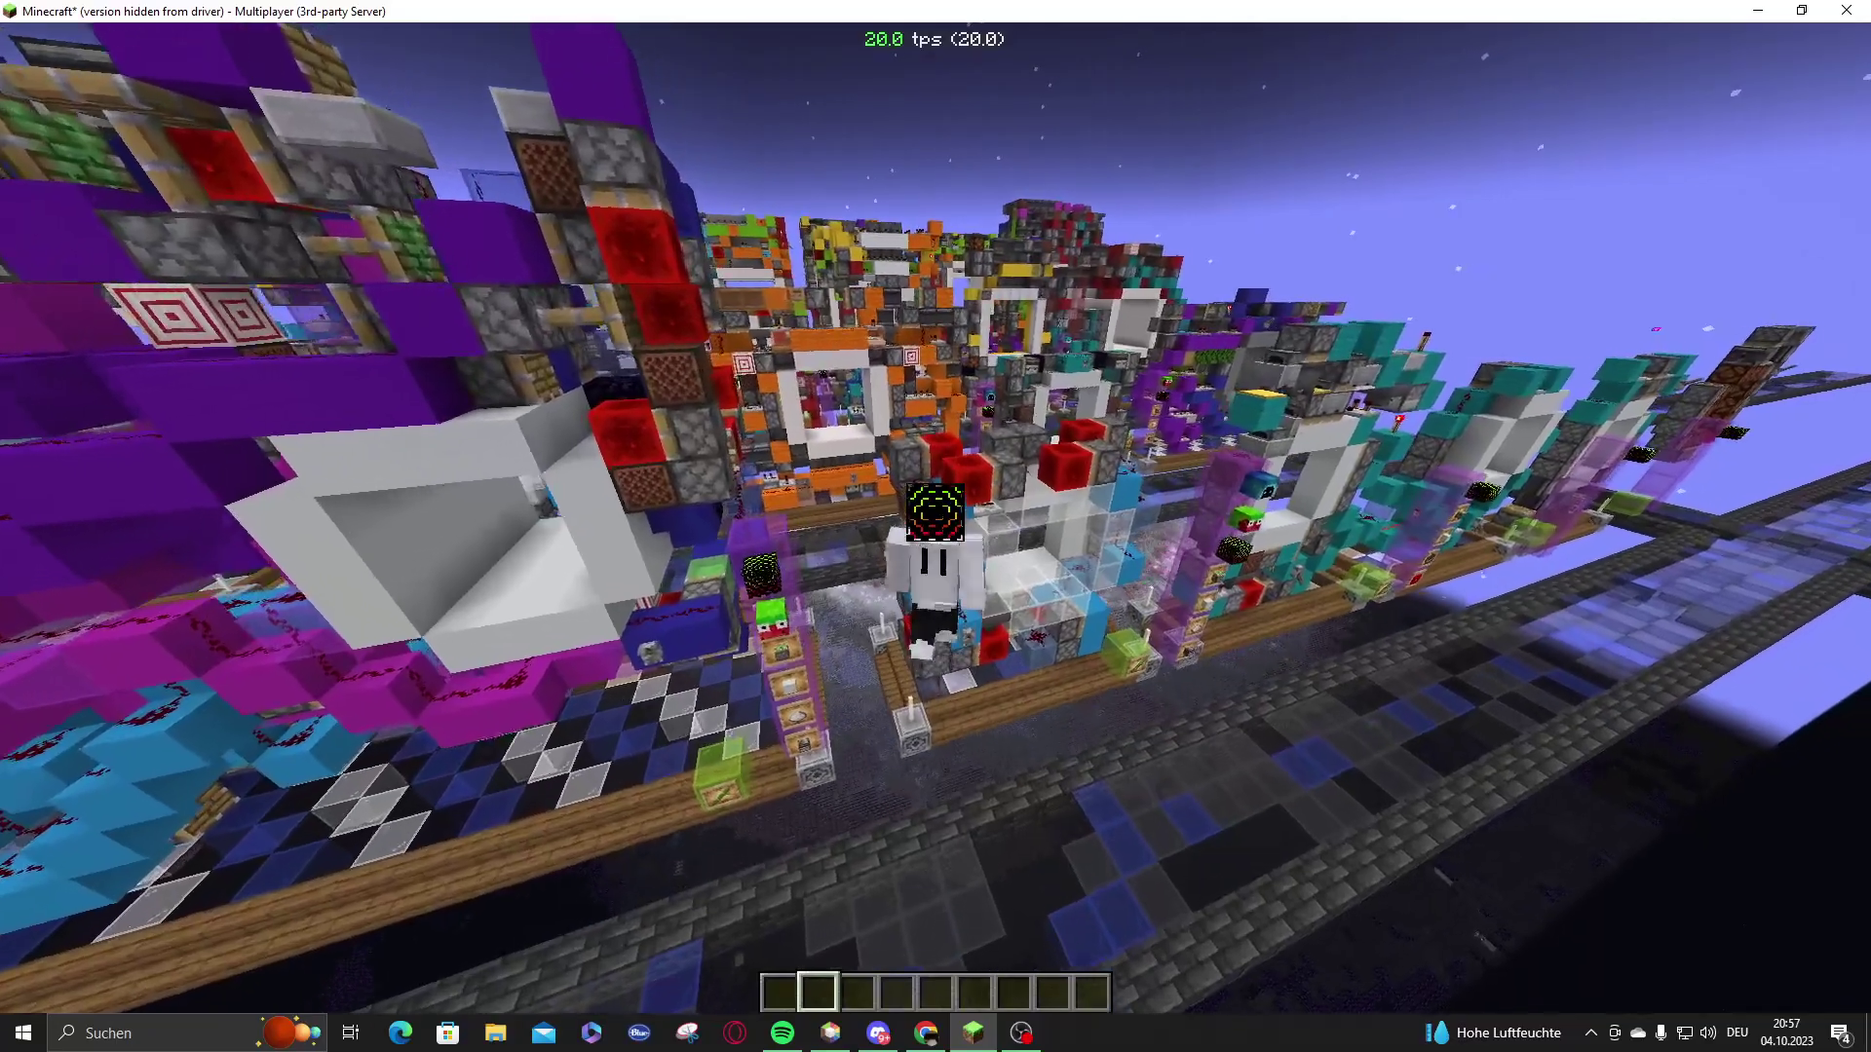
{"action": "key", "text": "w"}
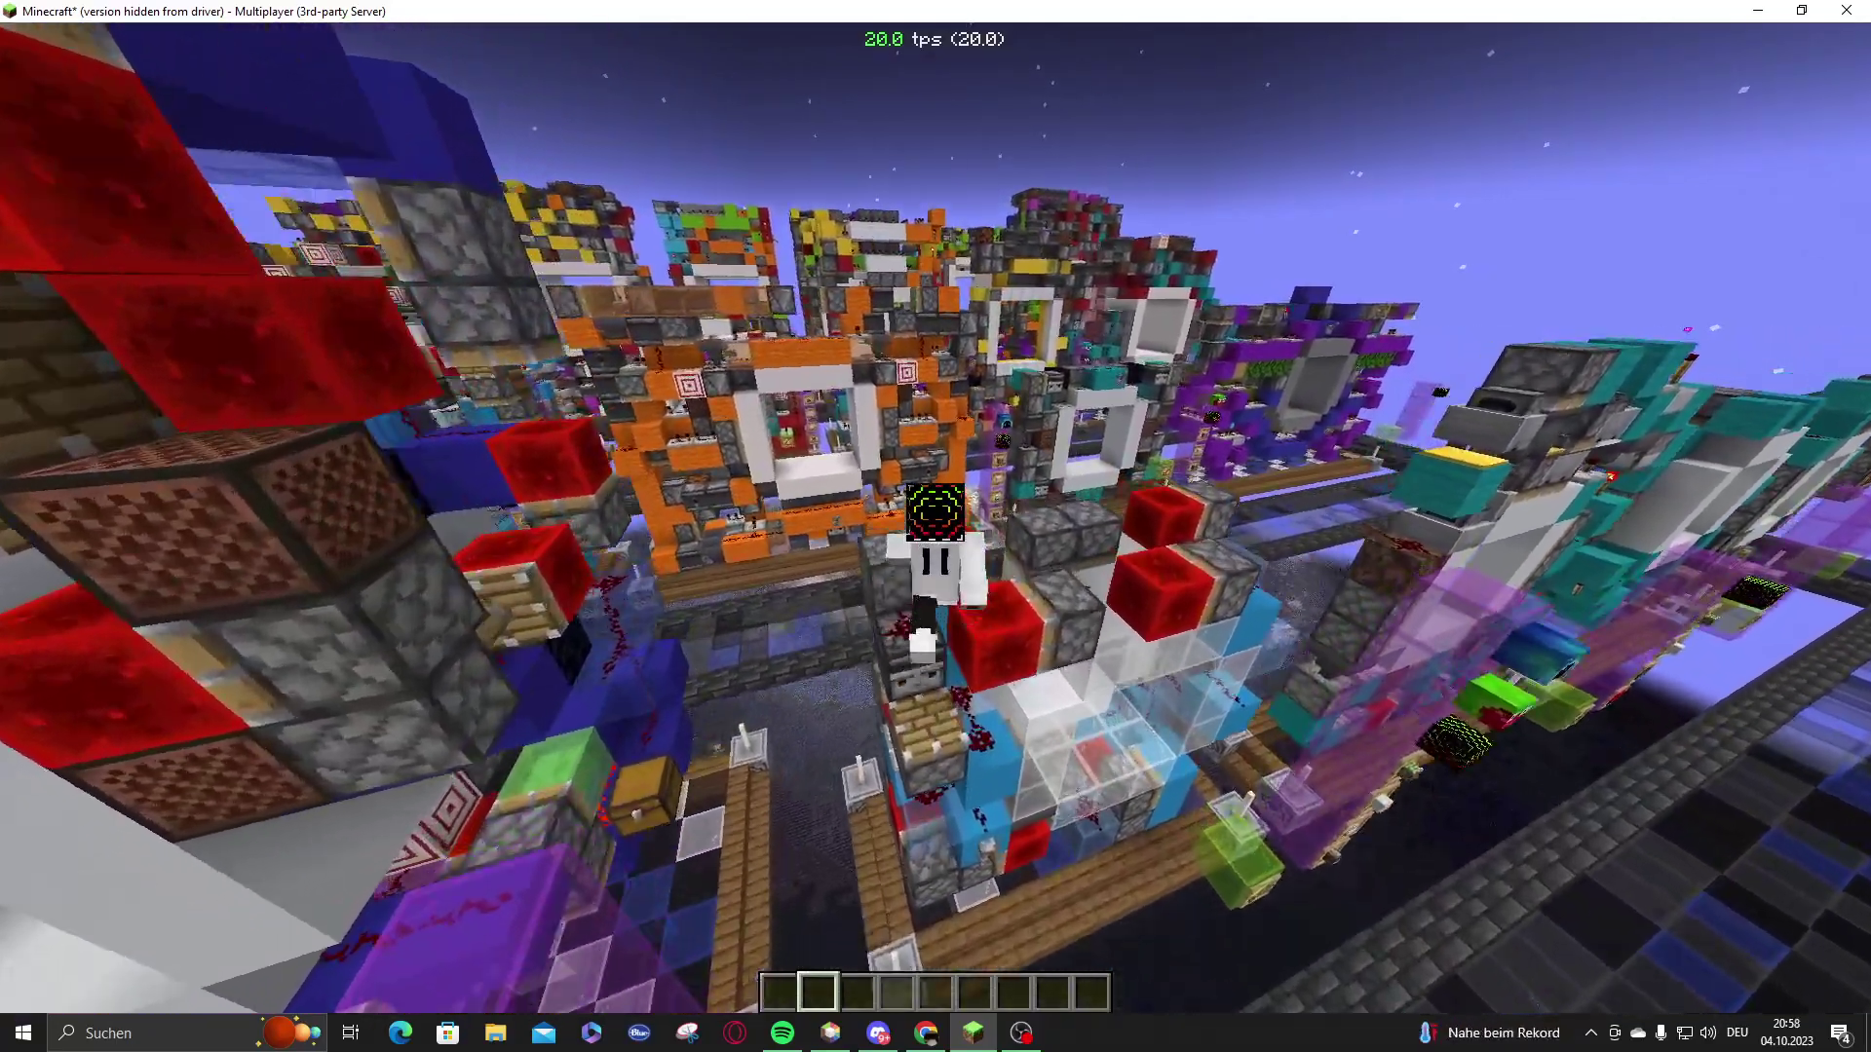
{"action": "key", "text": "w"}
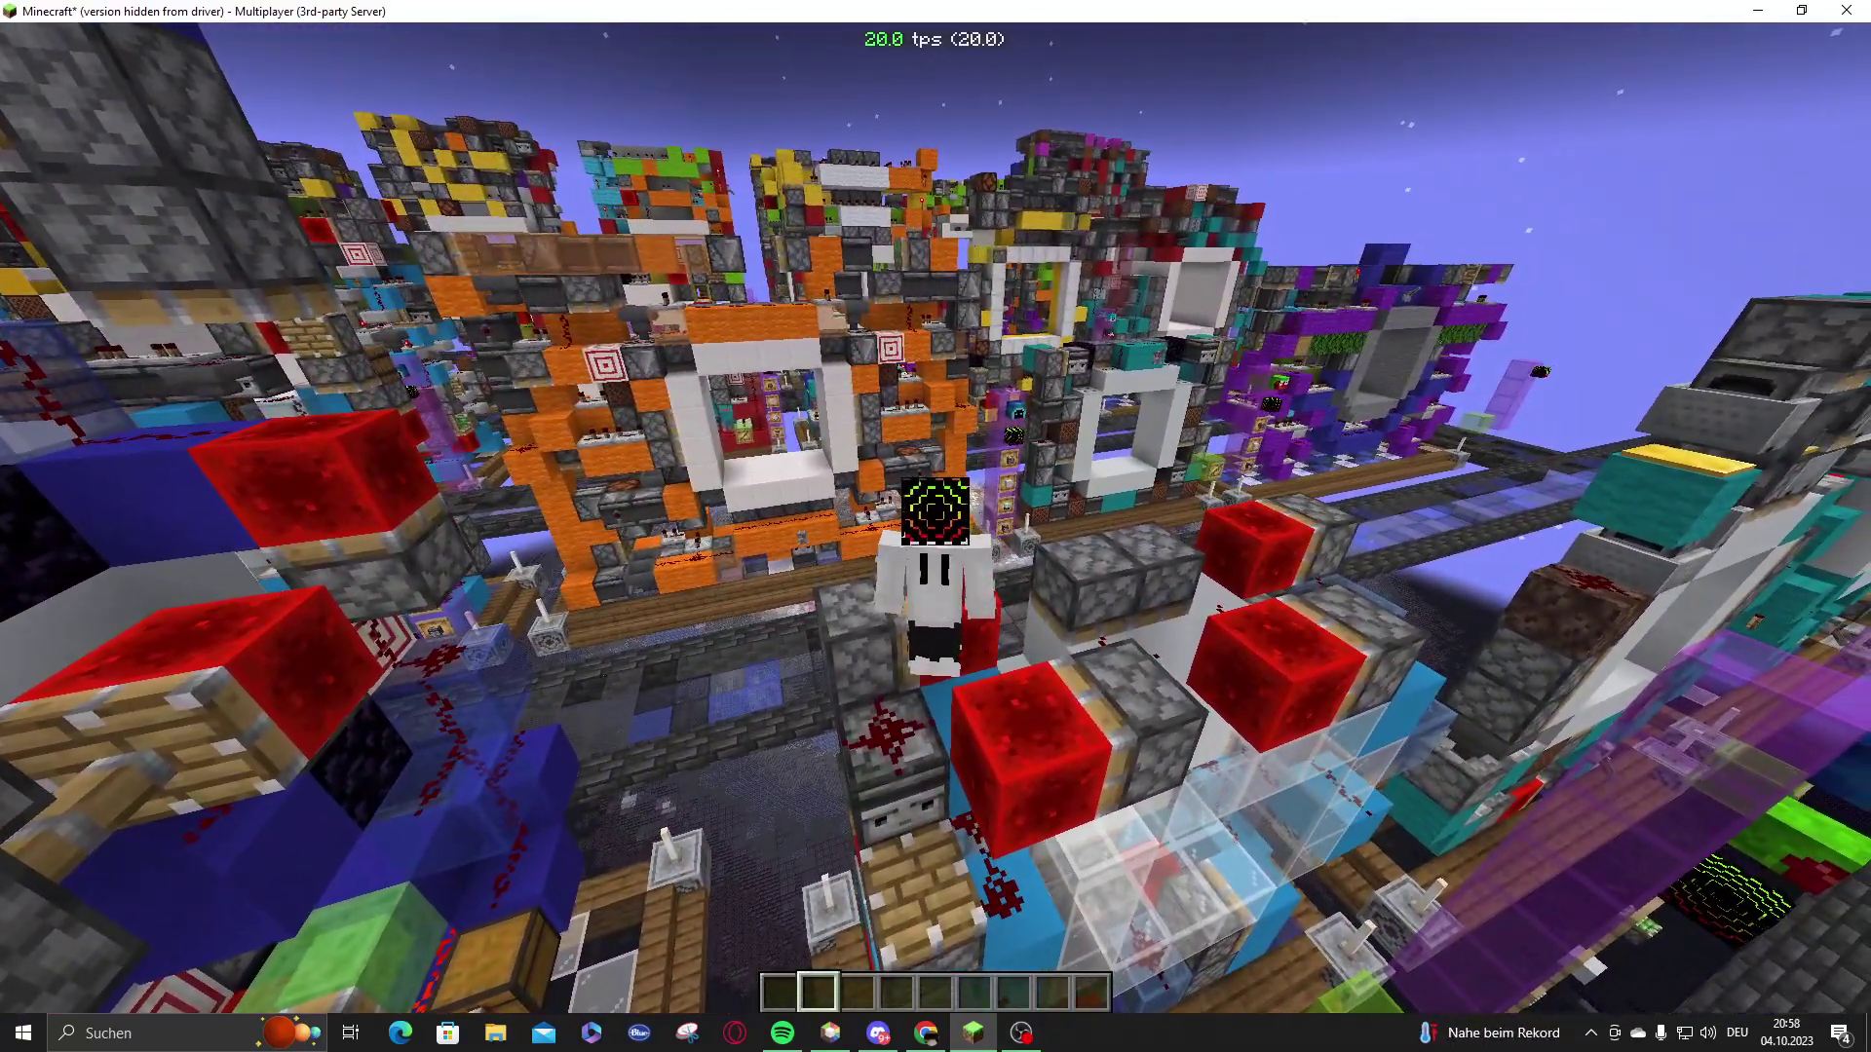
{"action": "key", "text": "a"}
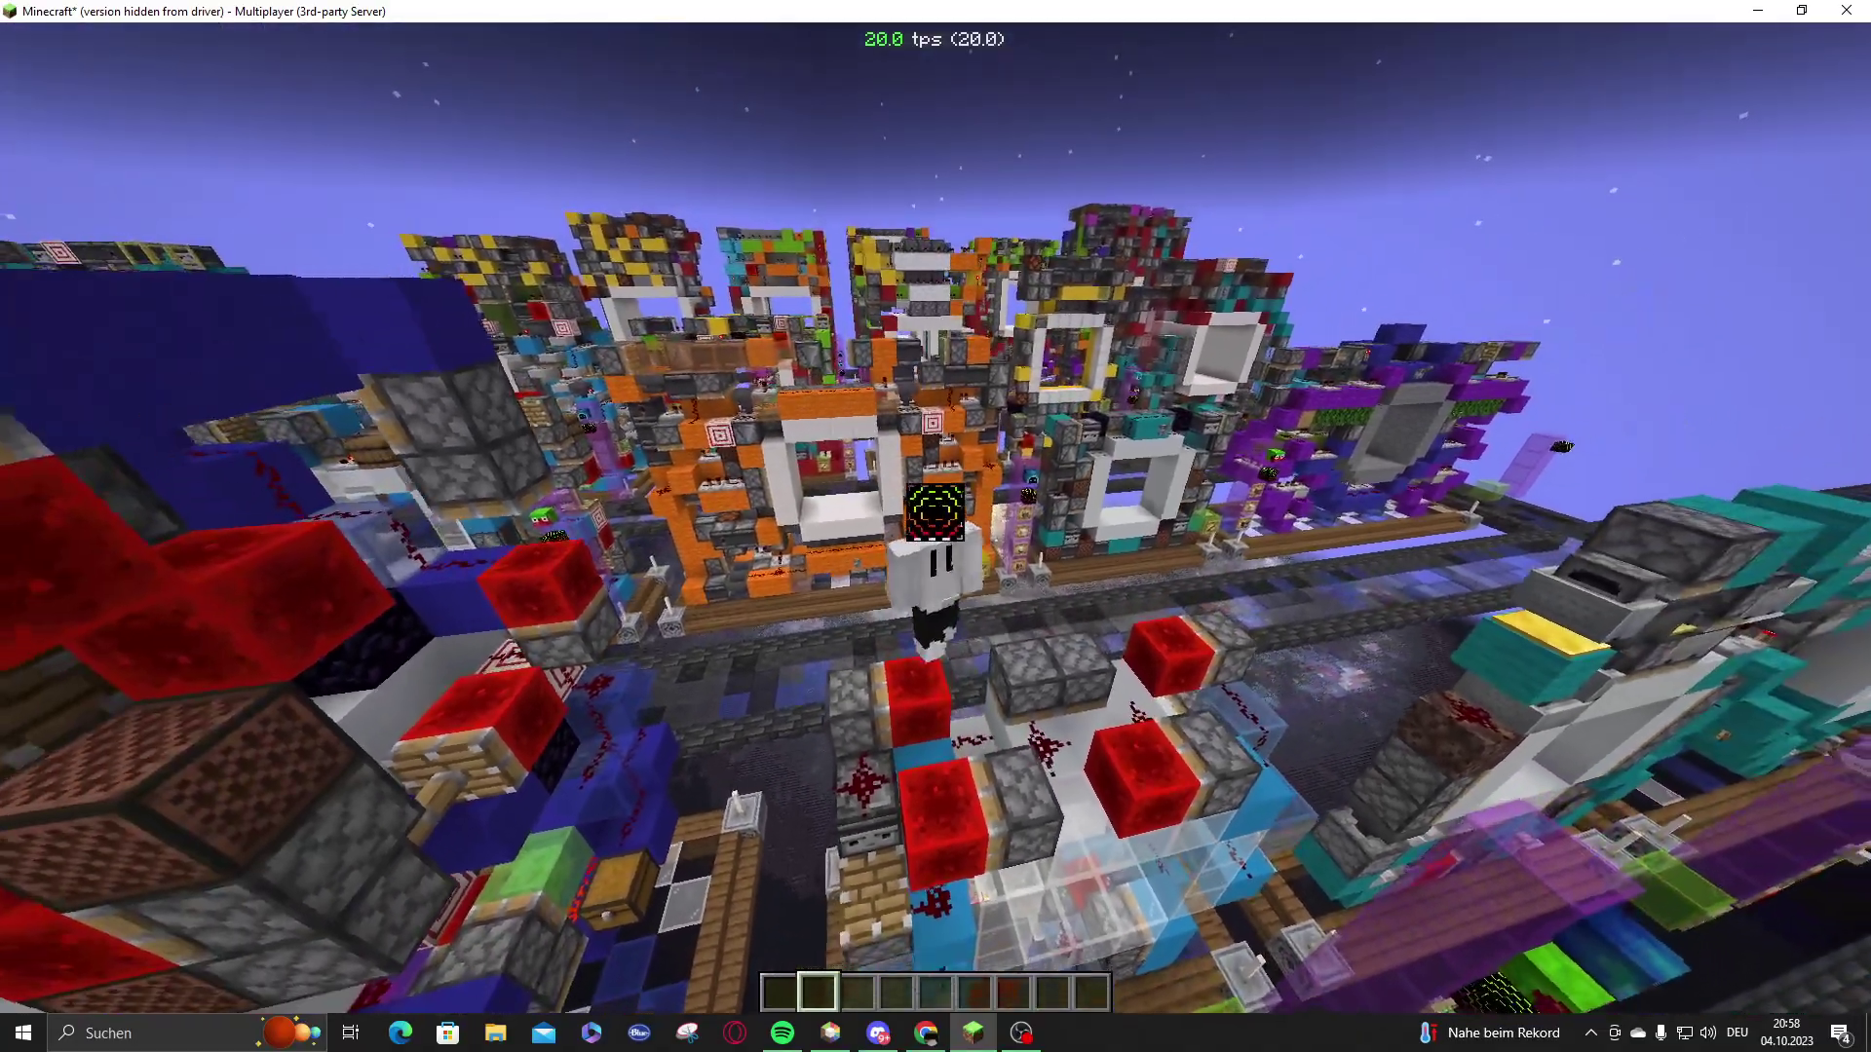
{"action": "key", "text": "a"}
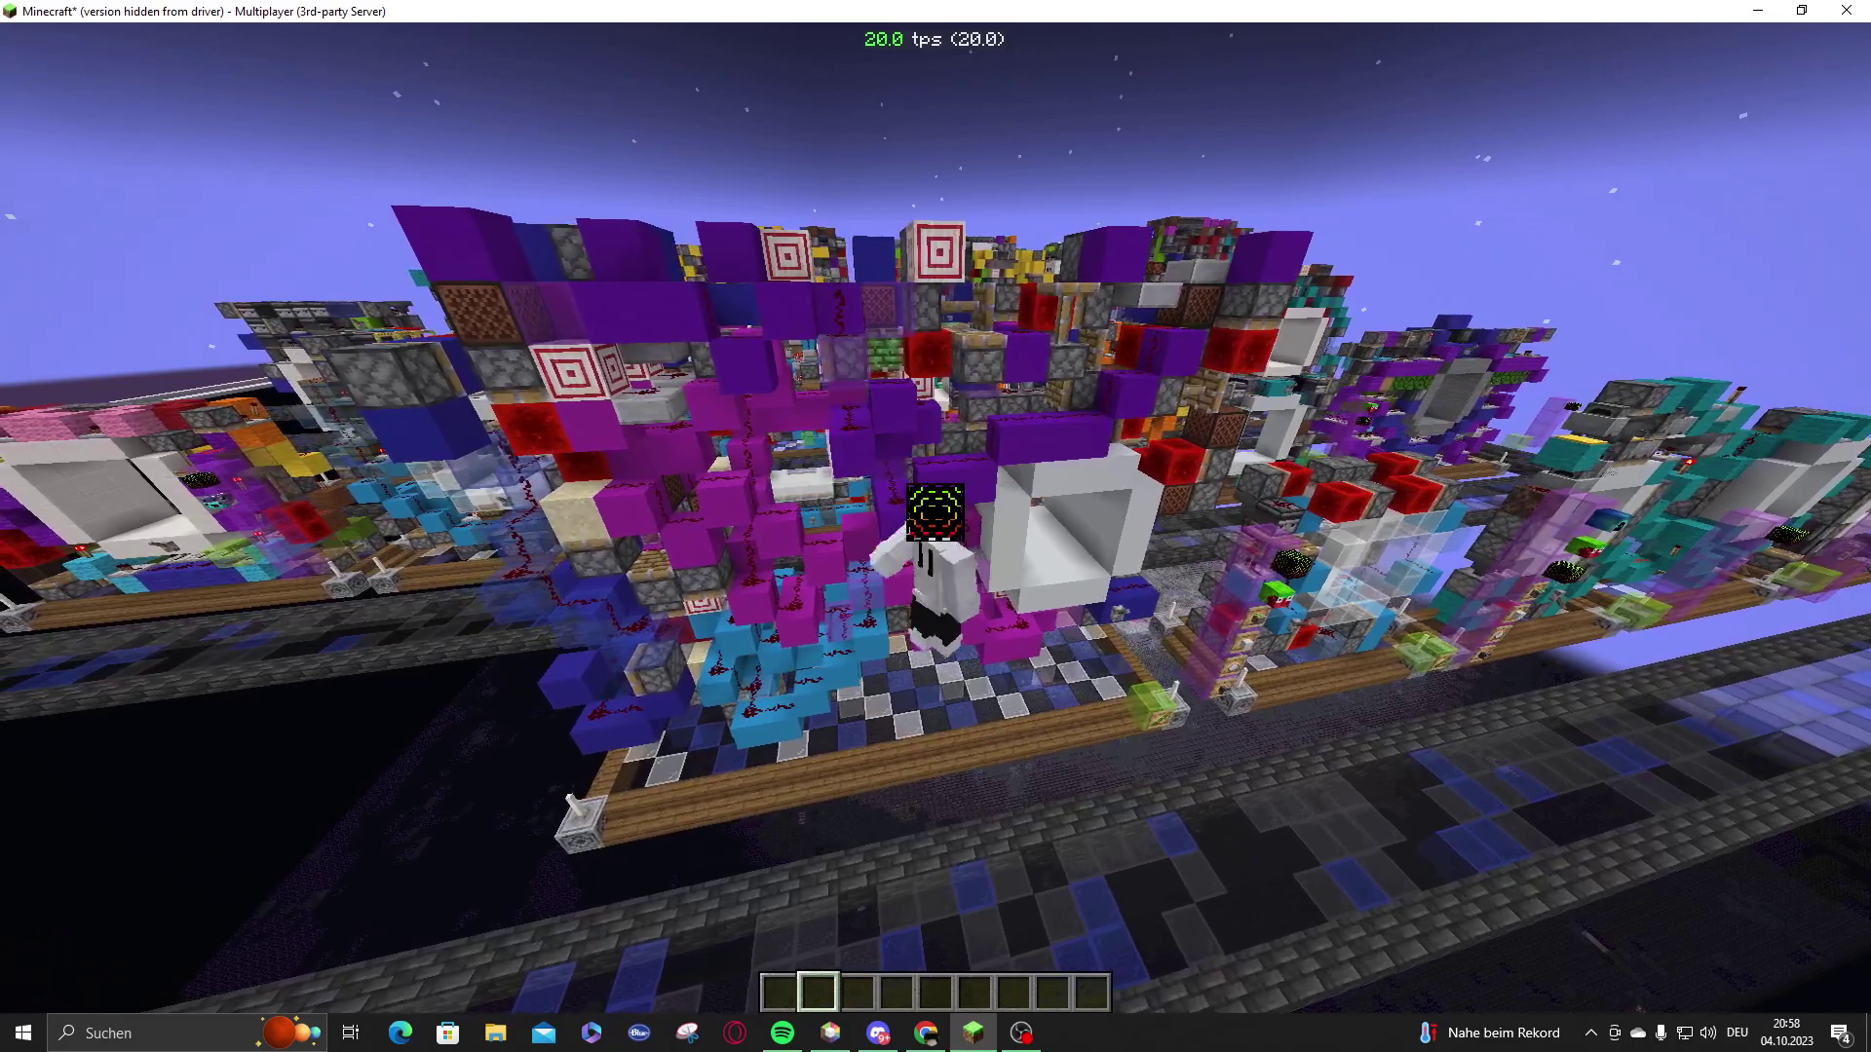
{"action": "key", "text": "w"}
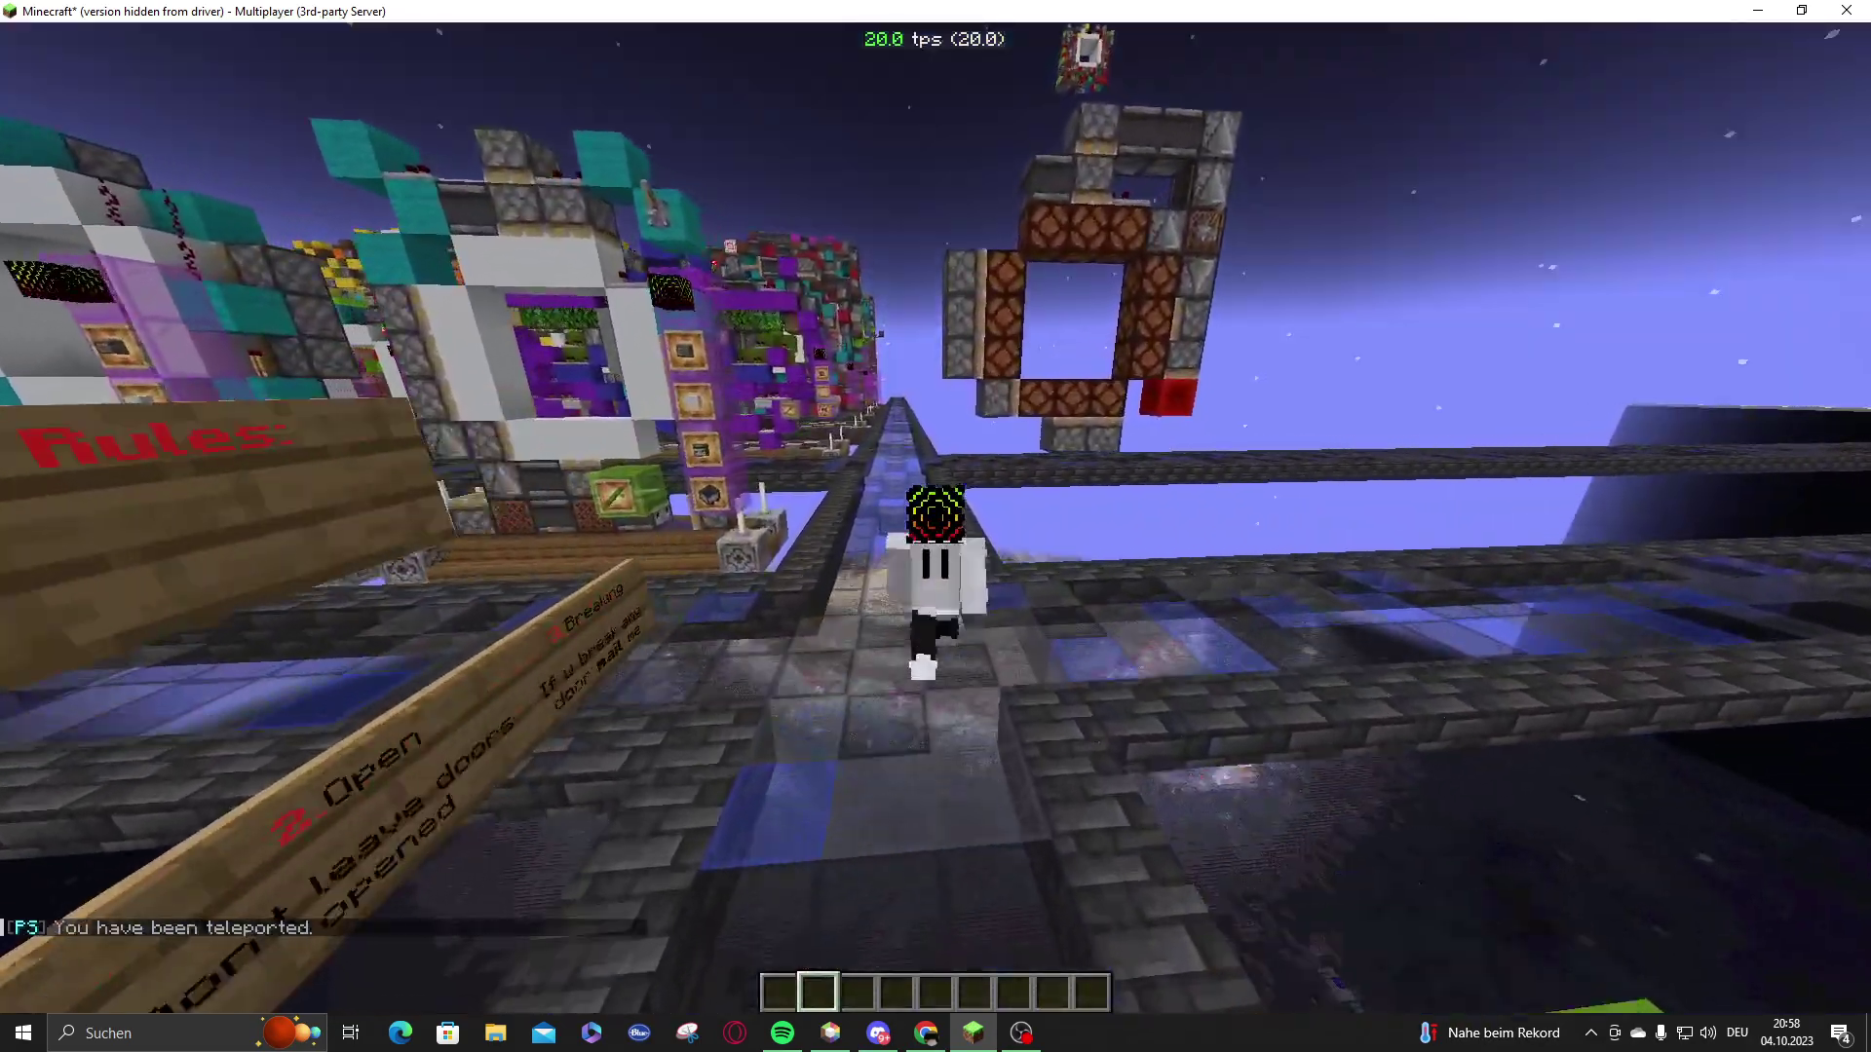
- Walk past the rules signs, back off to frame the ghast face, then descend toward the builds
{"action": "key", "text": "w"}
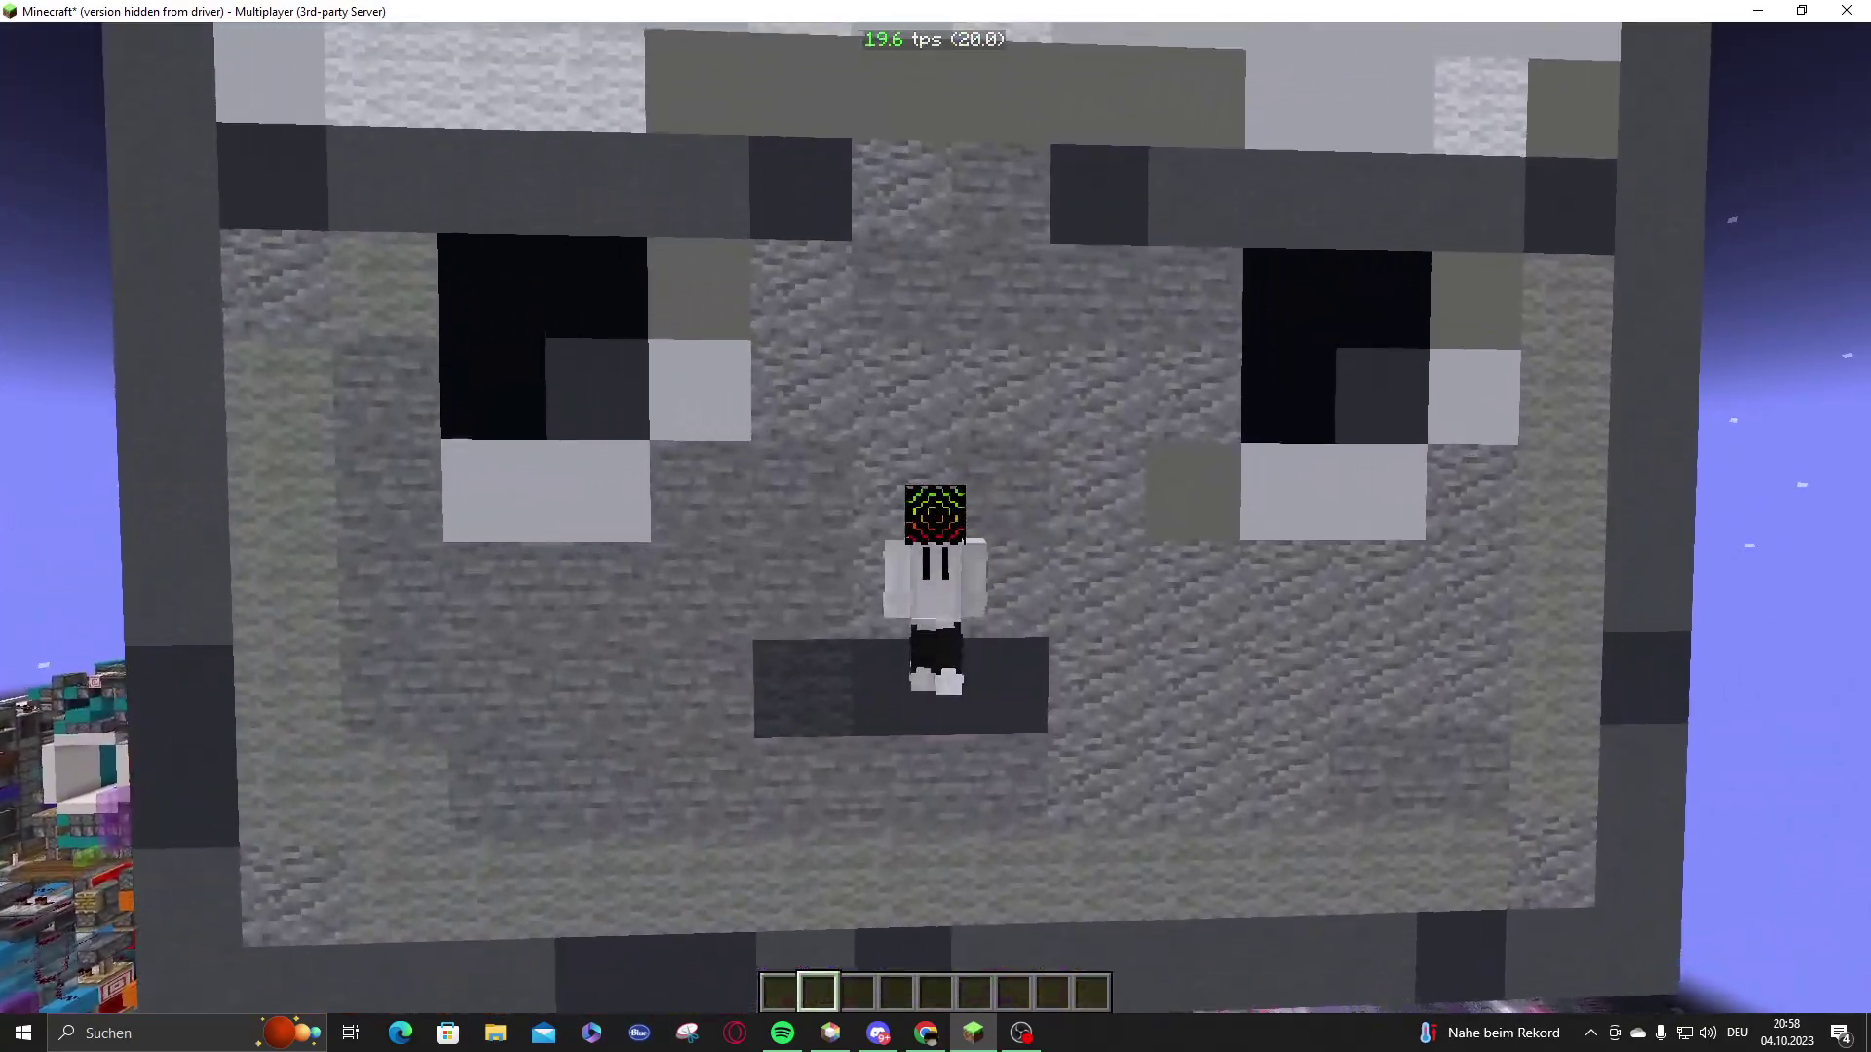
{"action": "key", "text": "s"}
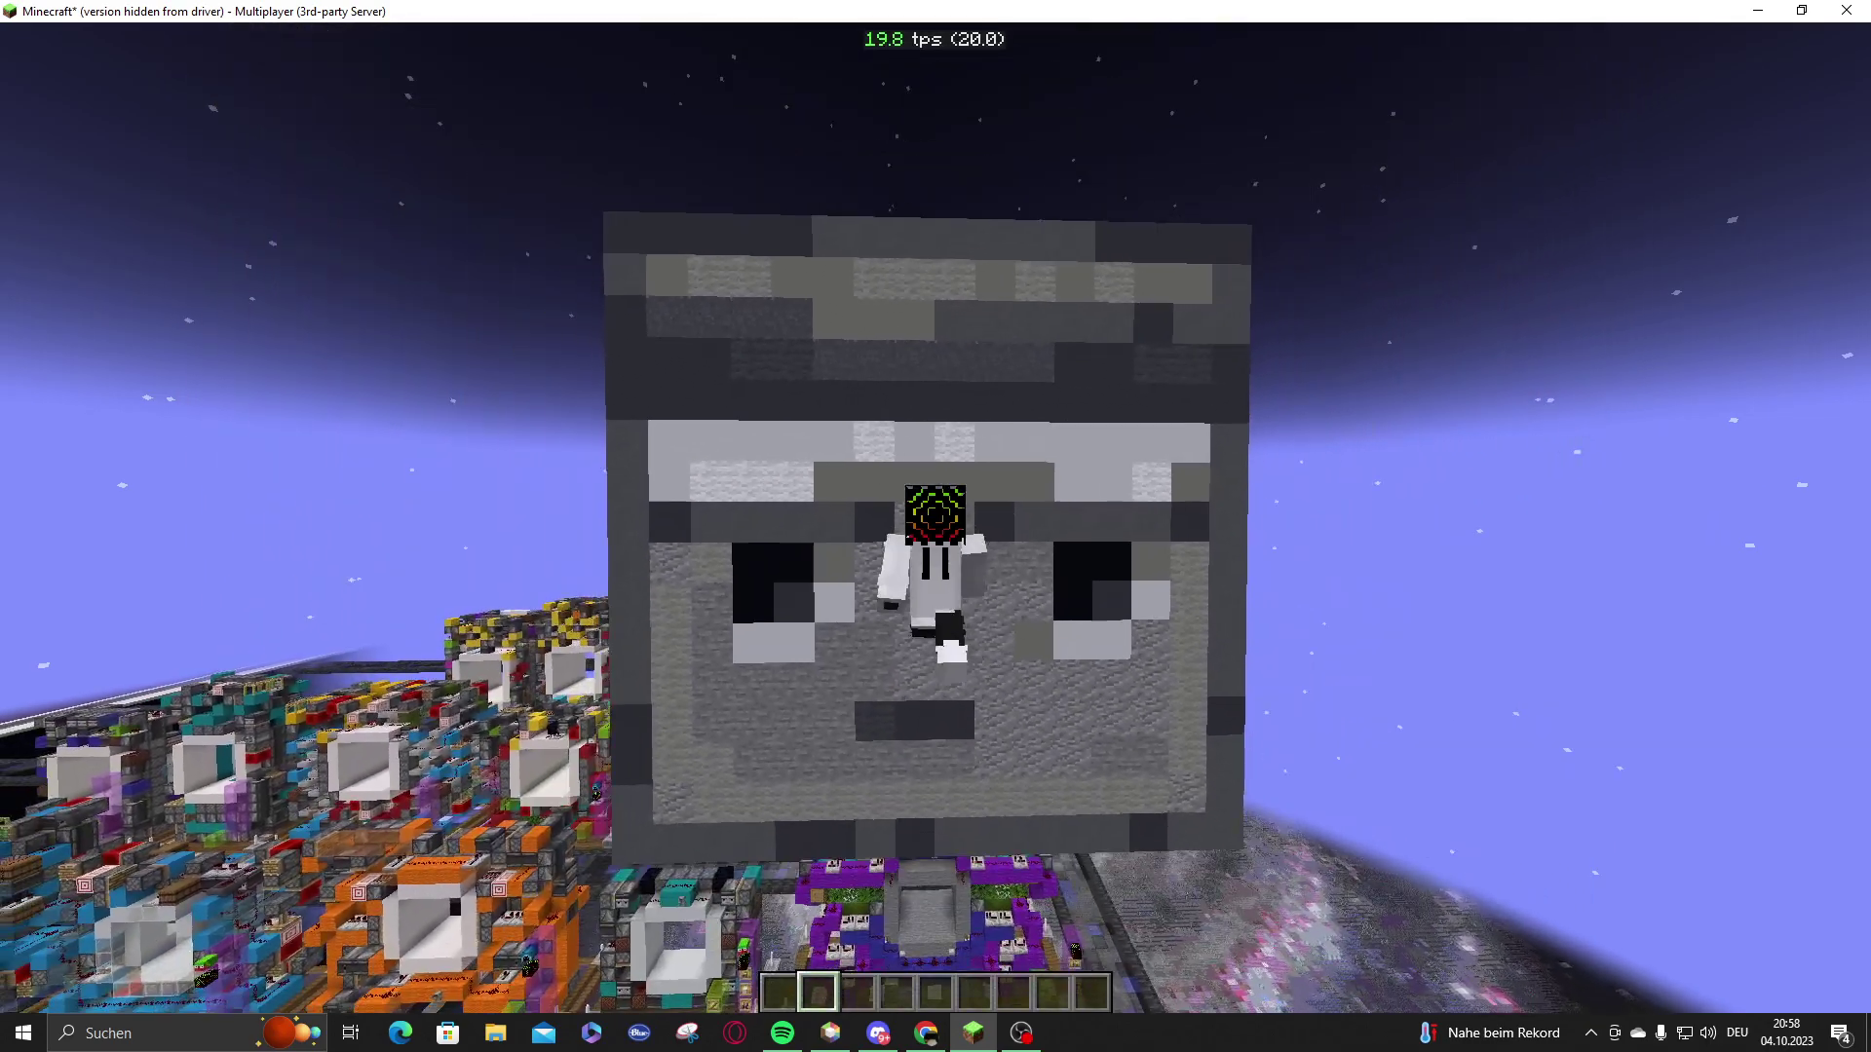
{"action": "key", "text": "shift"}
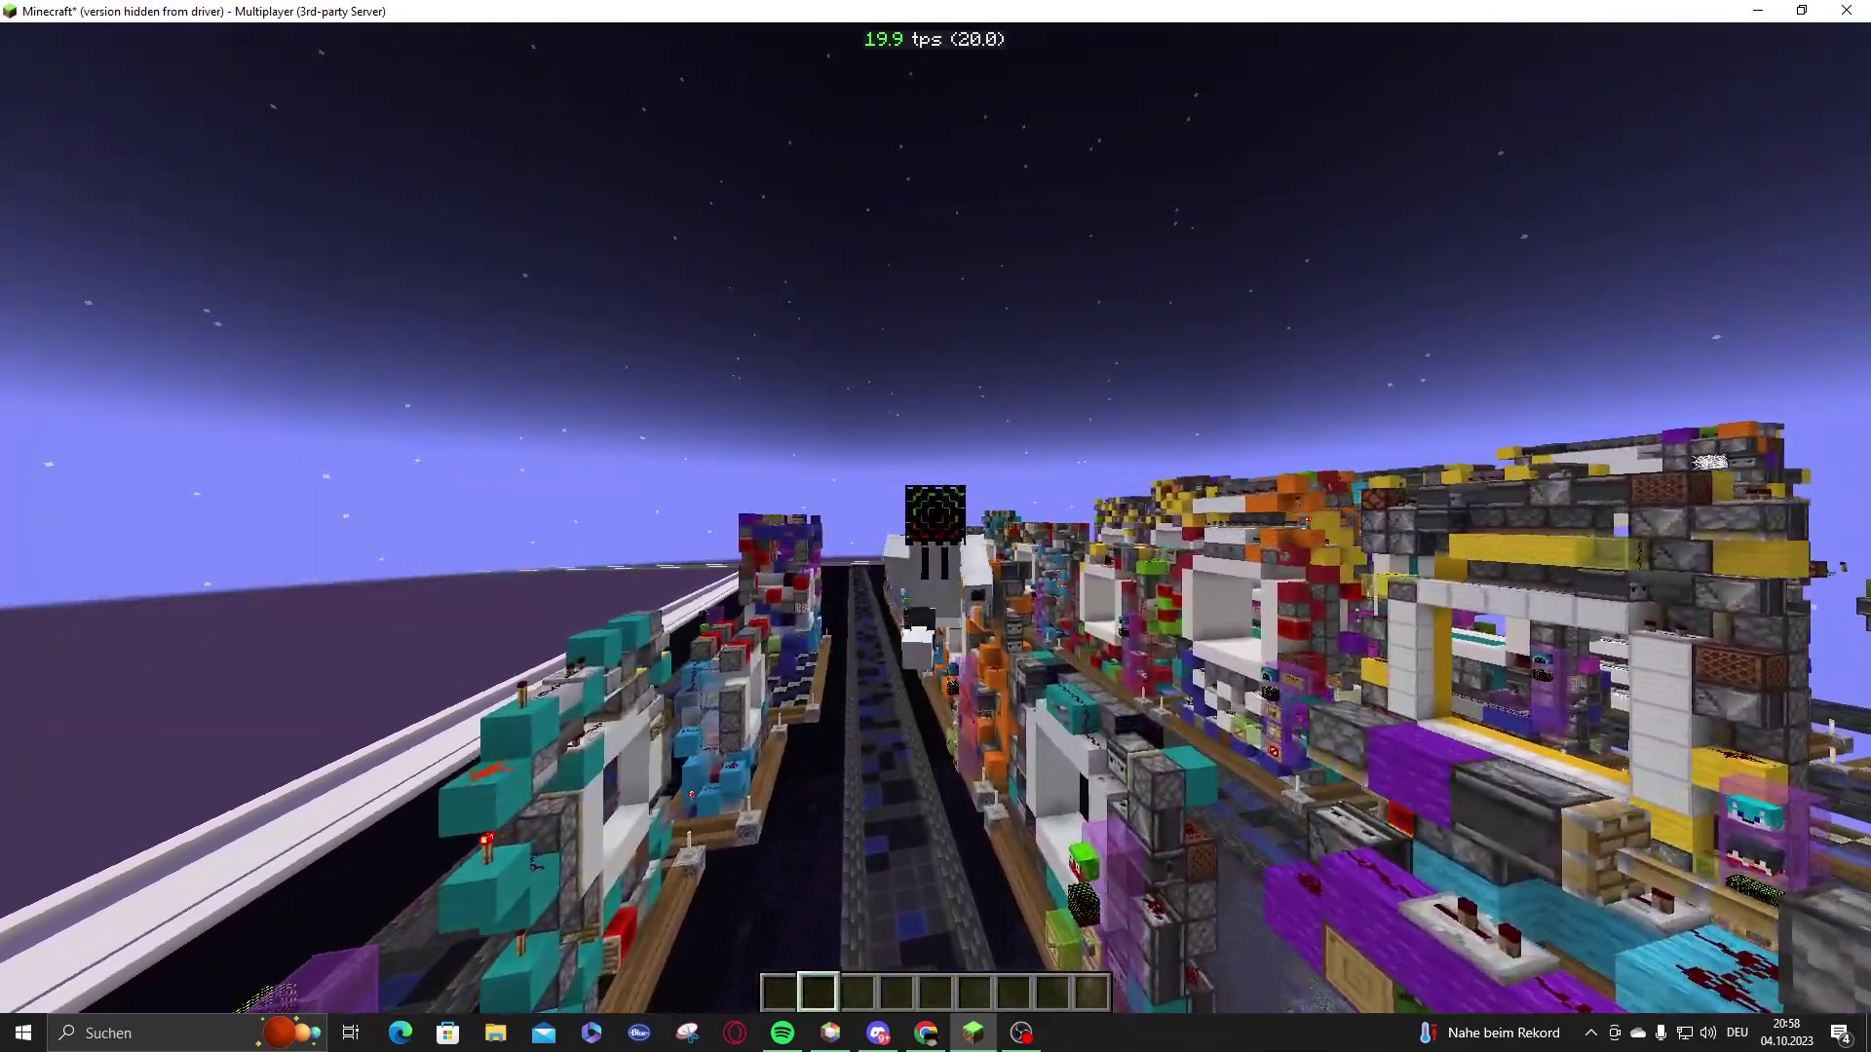
- Pass through the white door tunnel by the orange build and copy the looked-at block
{"action": "key", "text": "d"}
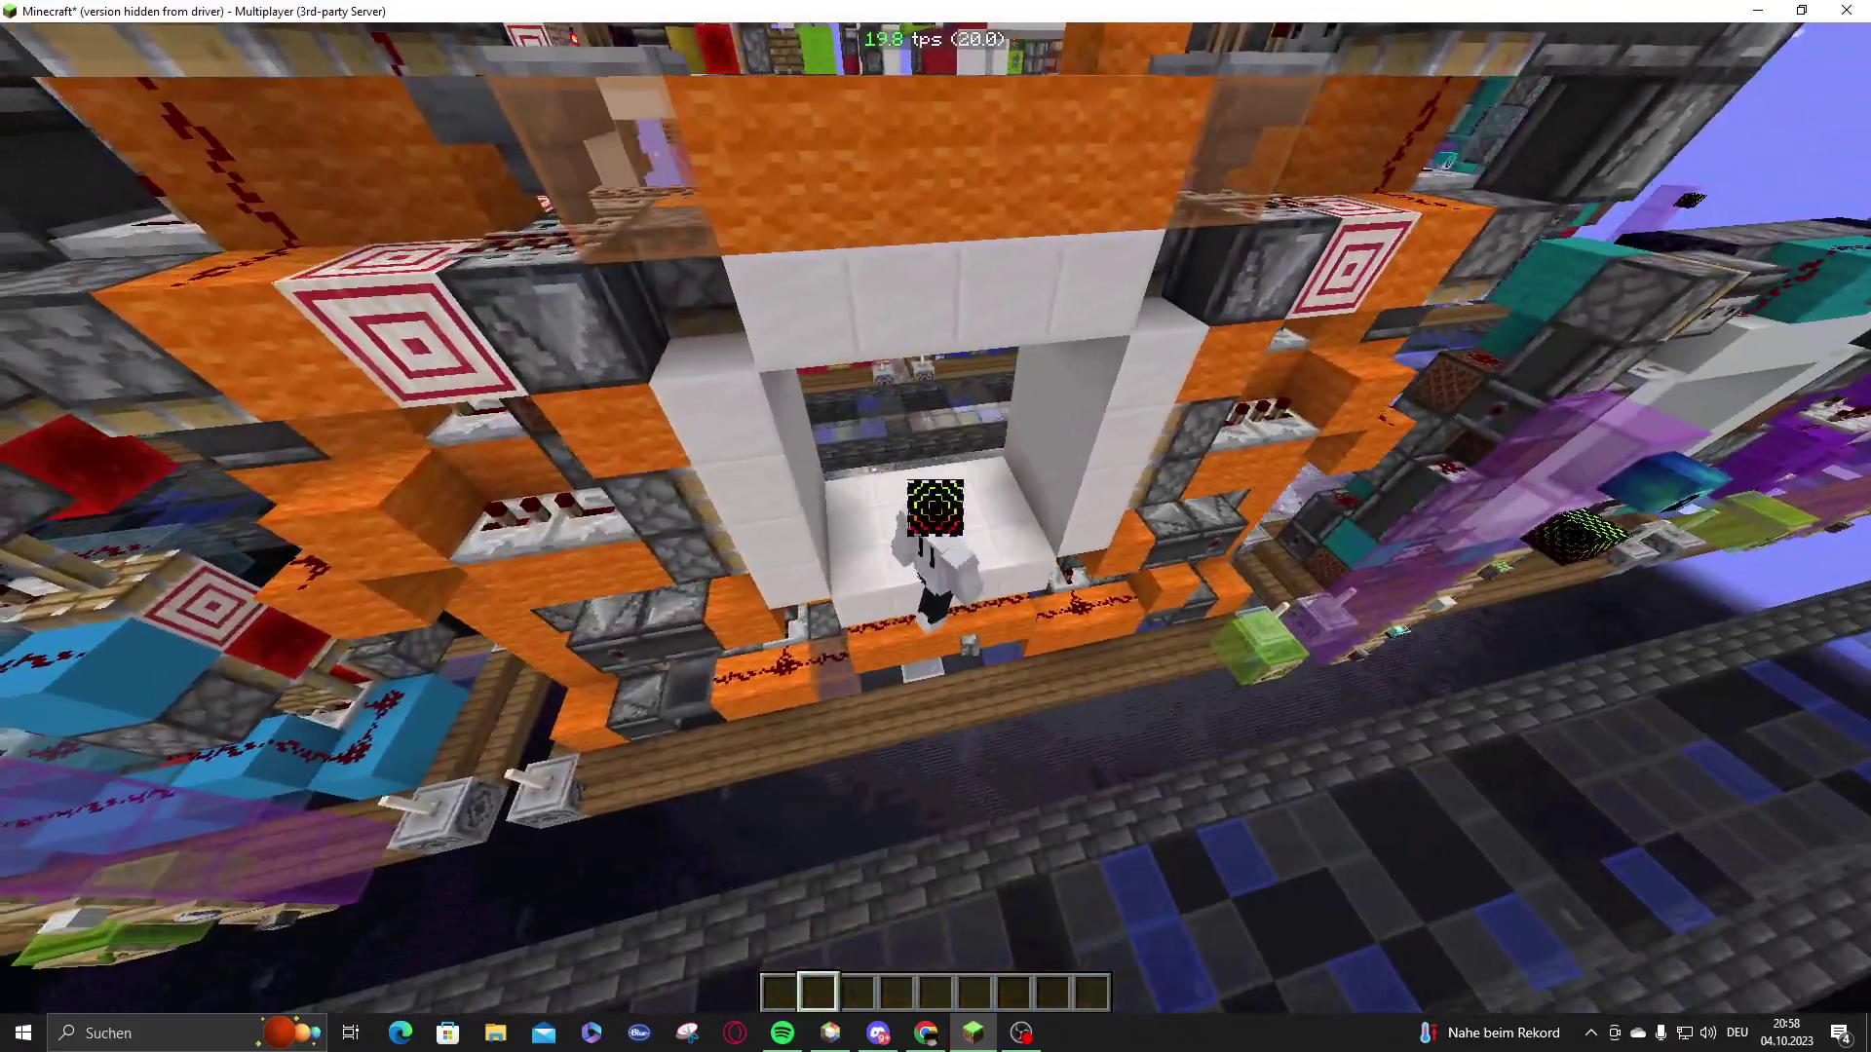
{"action": "key", "text": "w"}
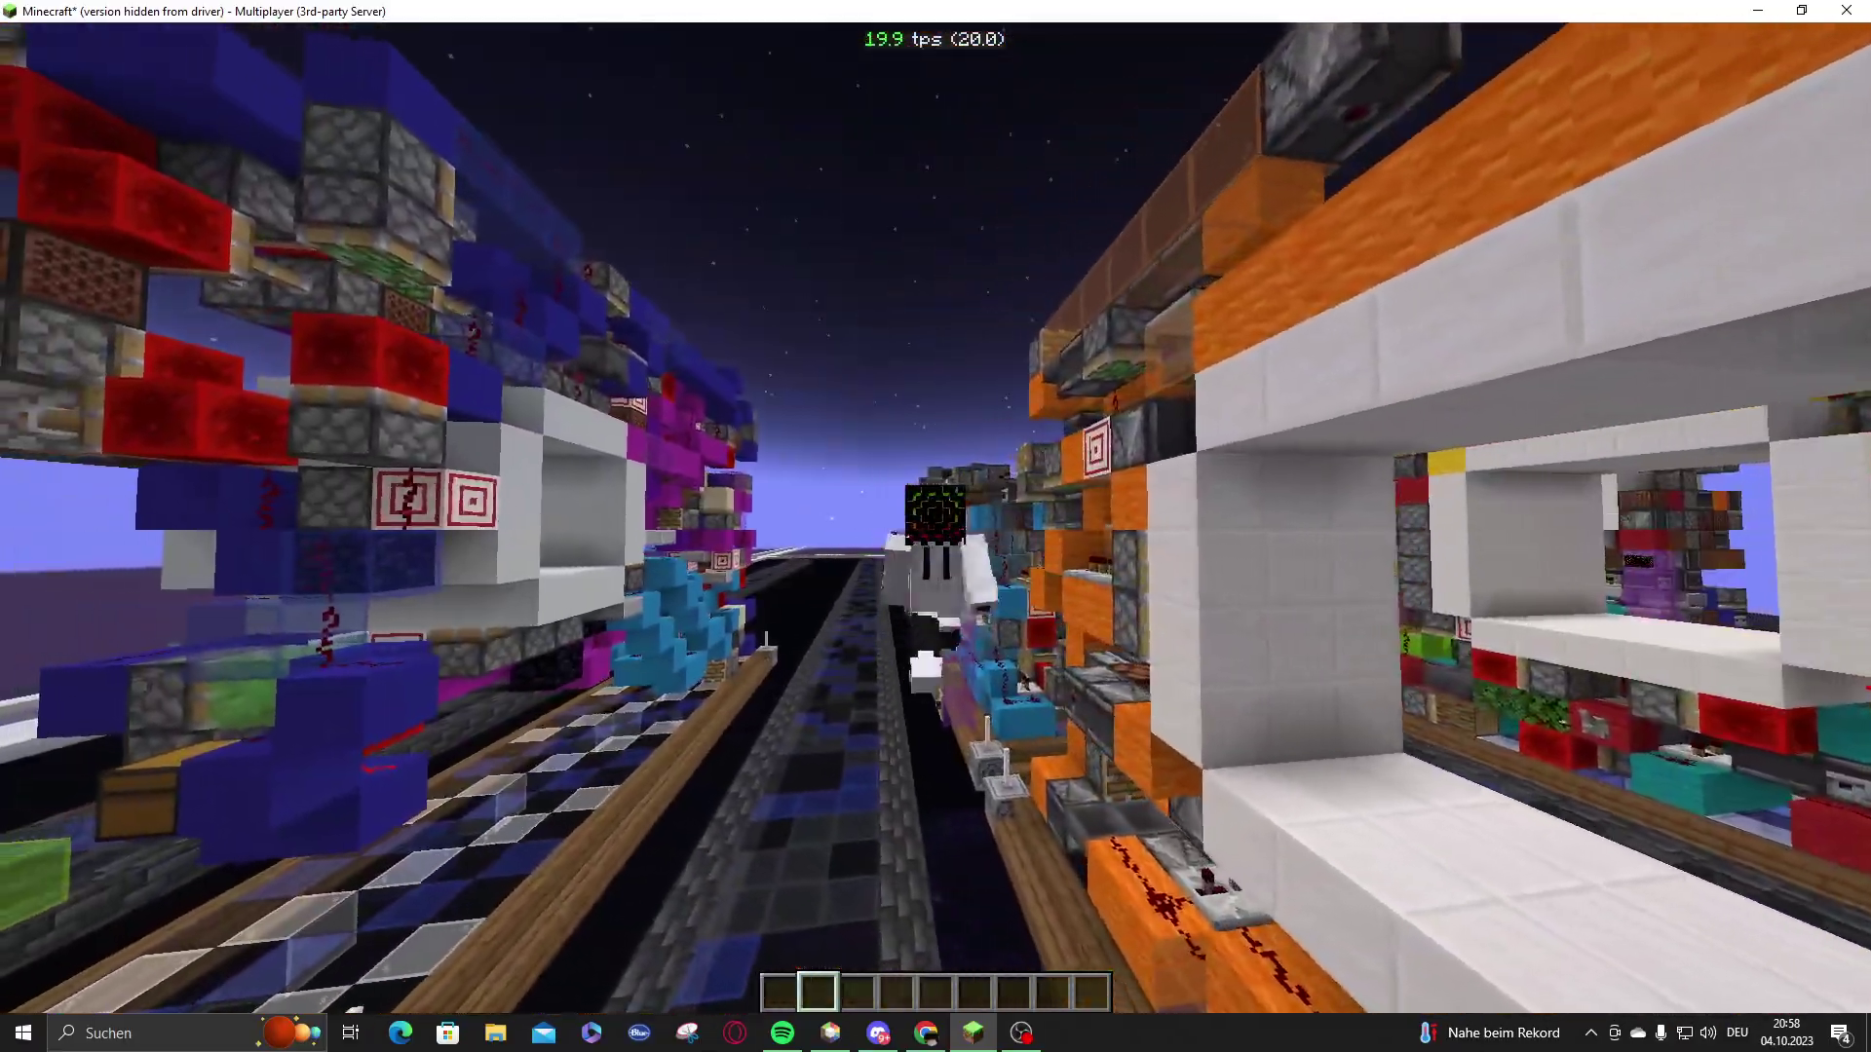
{"action": "key", "text": "w"}
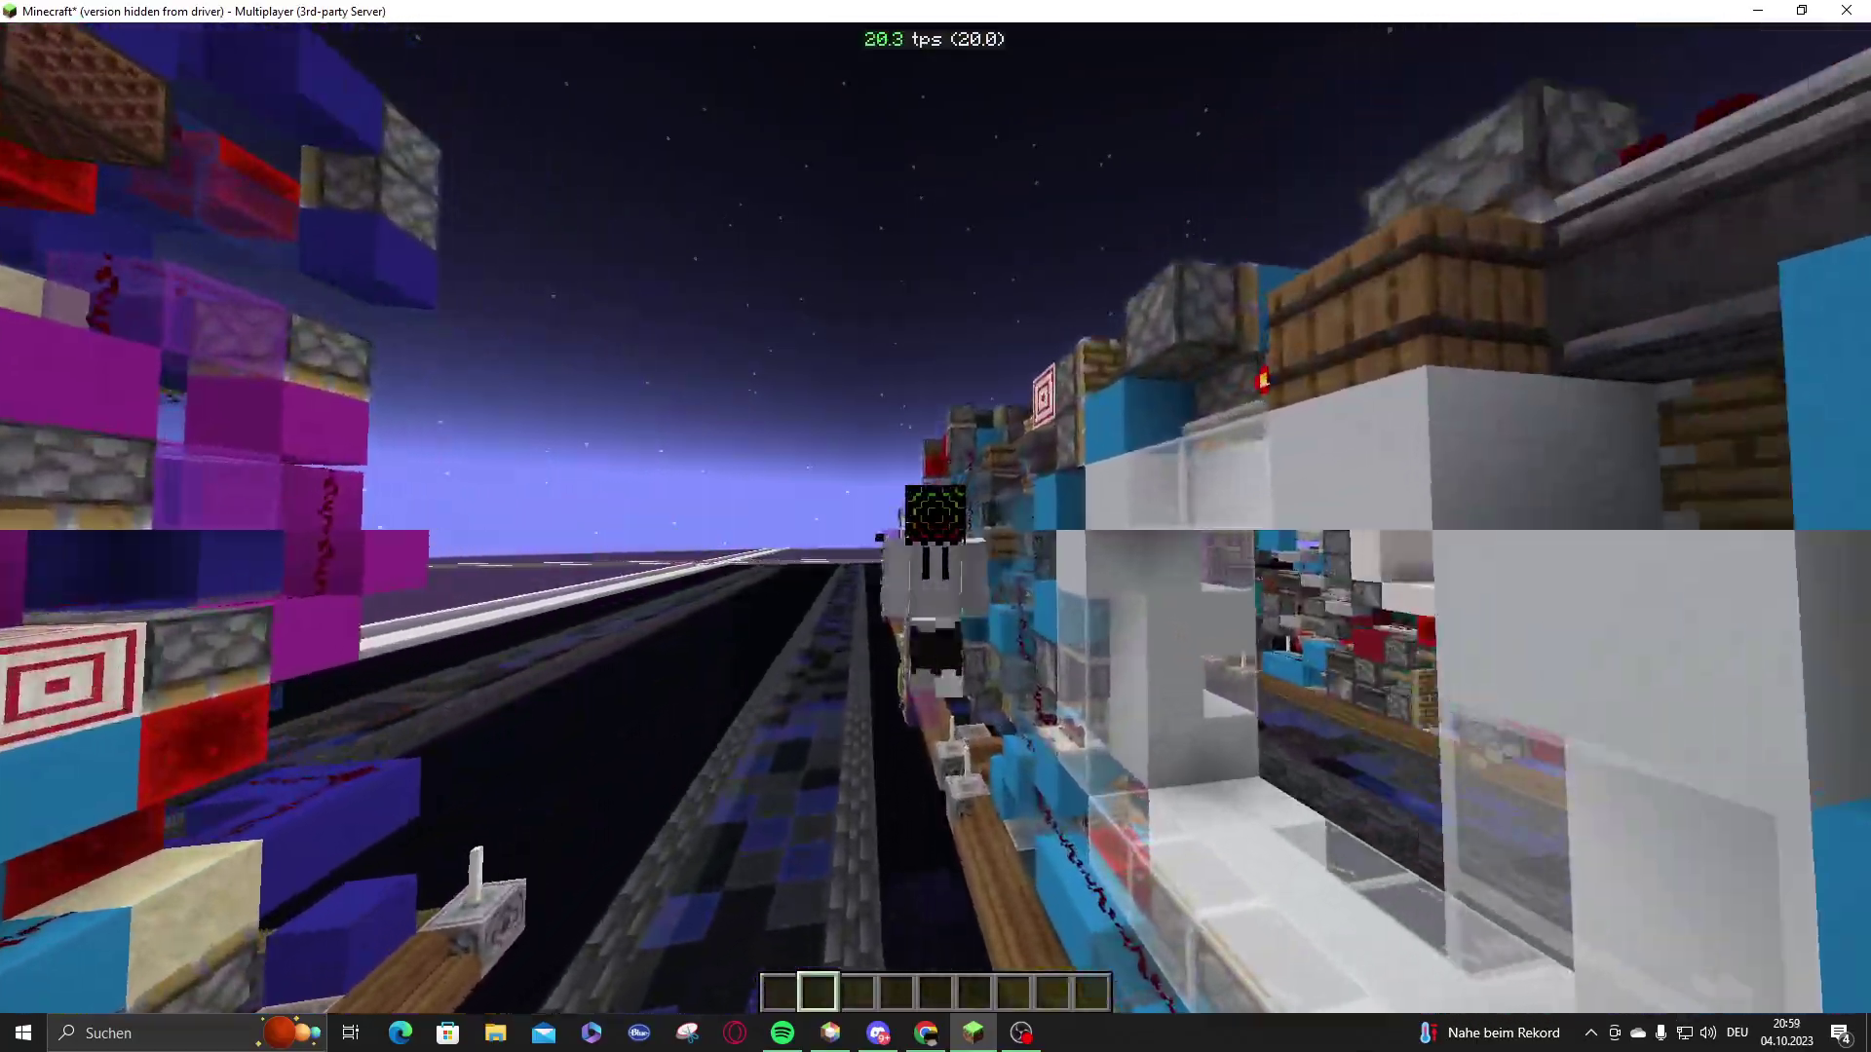
{"action": "key", "text": "w"}
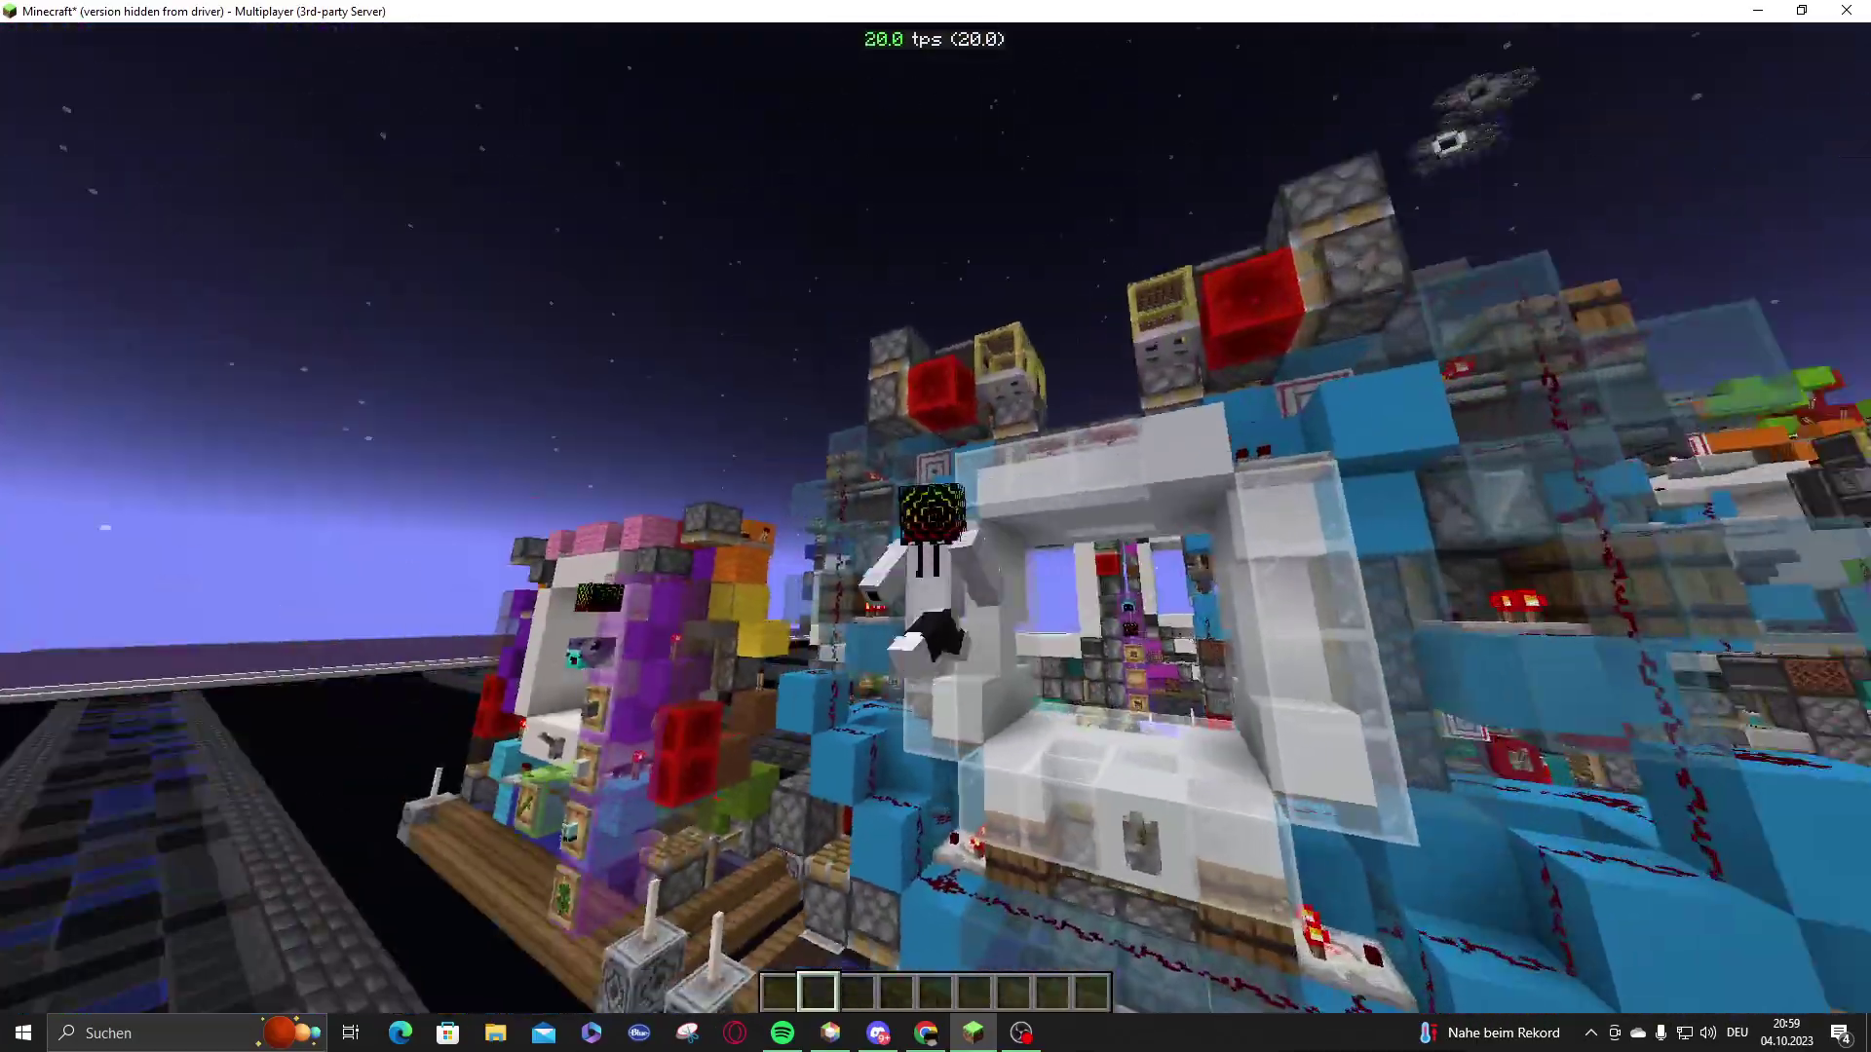
{"action": "middle_click", "coordinate": [935, 526]}
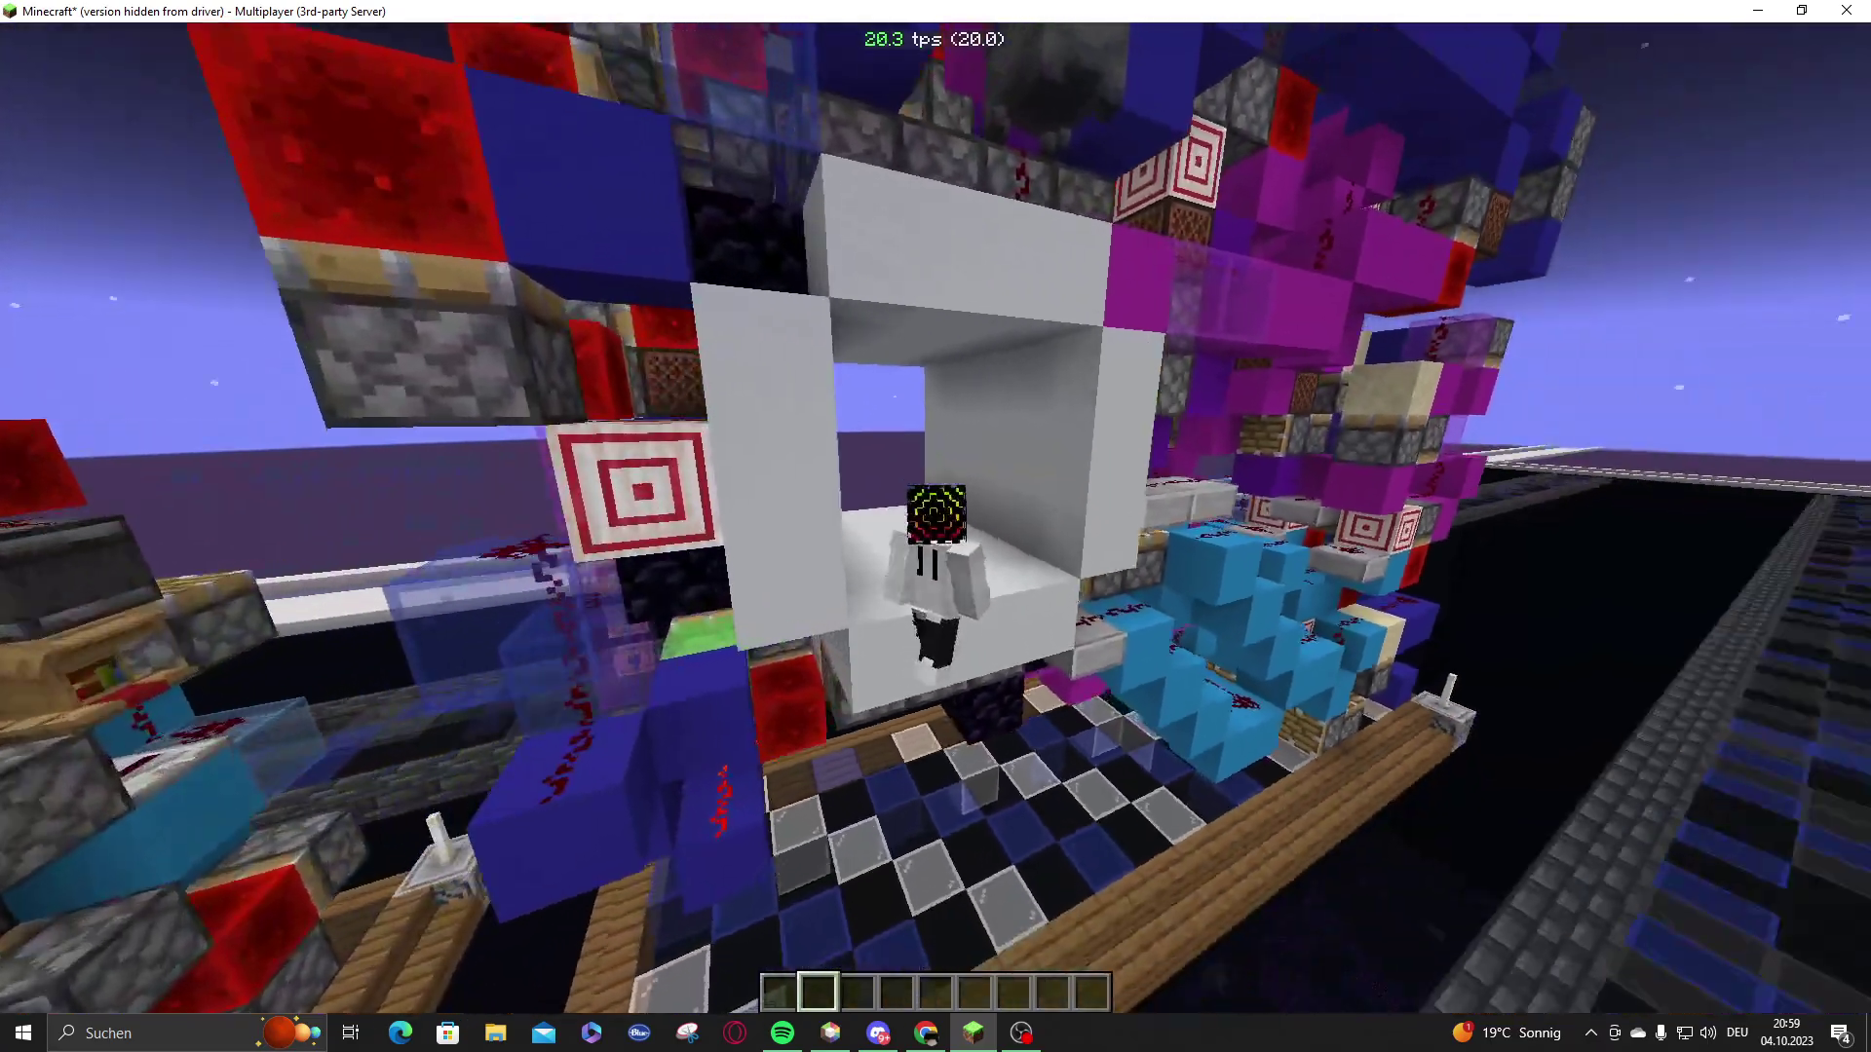
- Walk through the white concrete tunnel to the long path, then go through the glass tunnel twice
{"action": "key", "text": "w"}
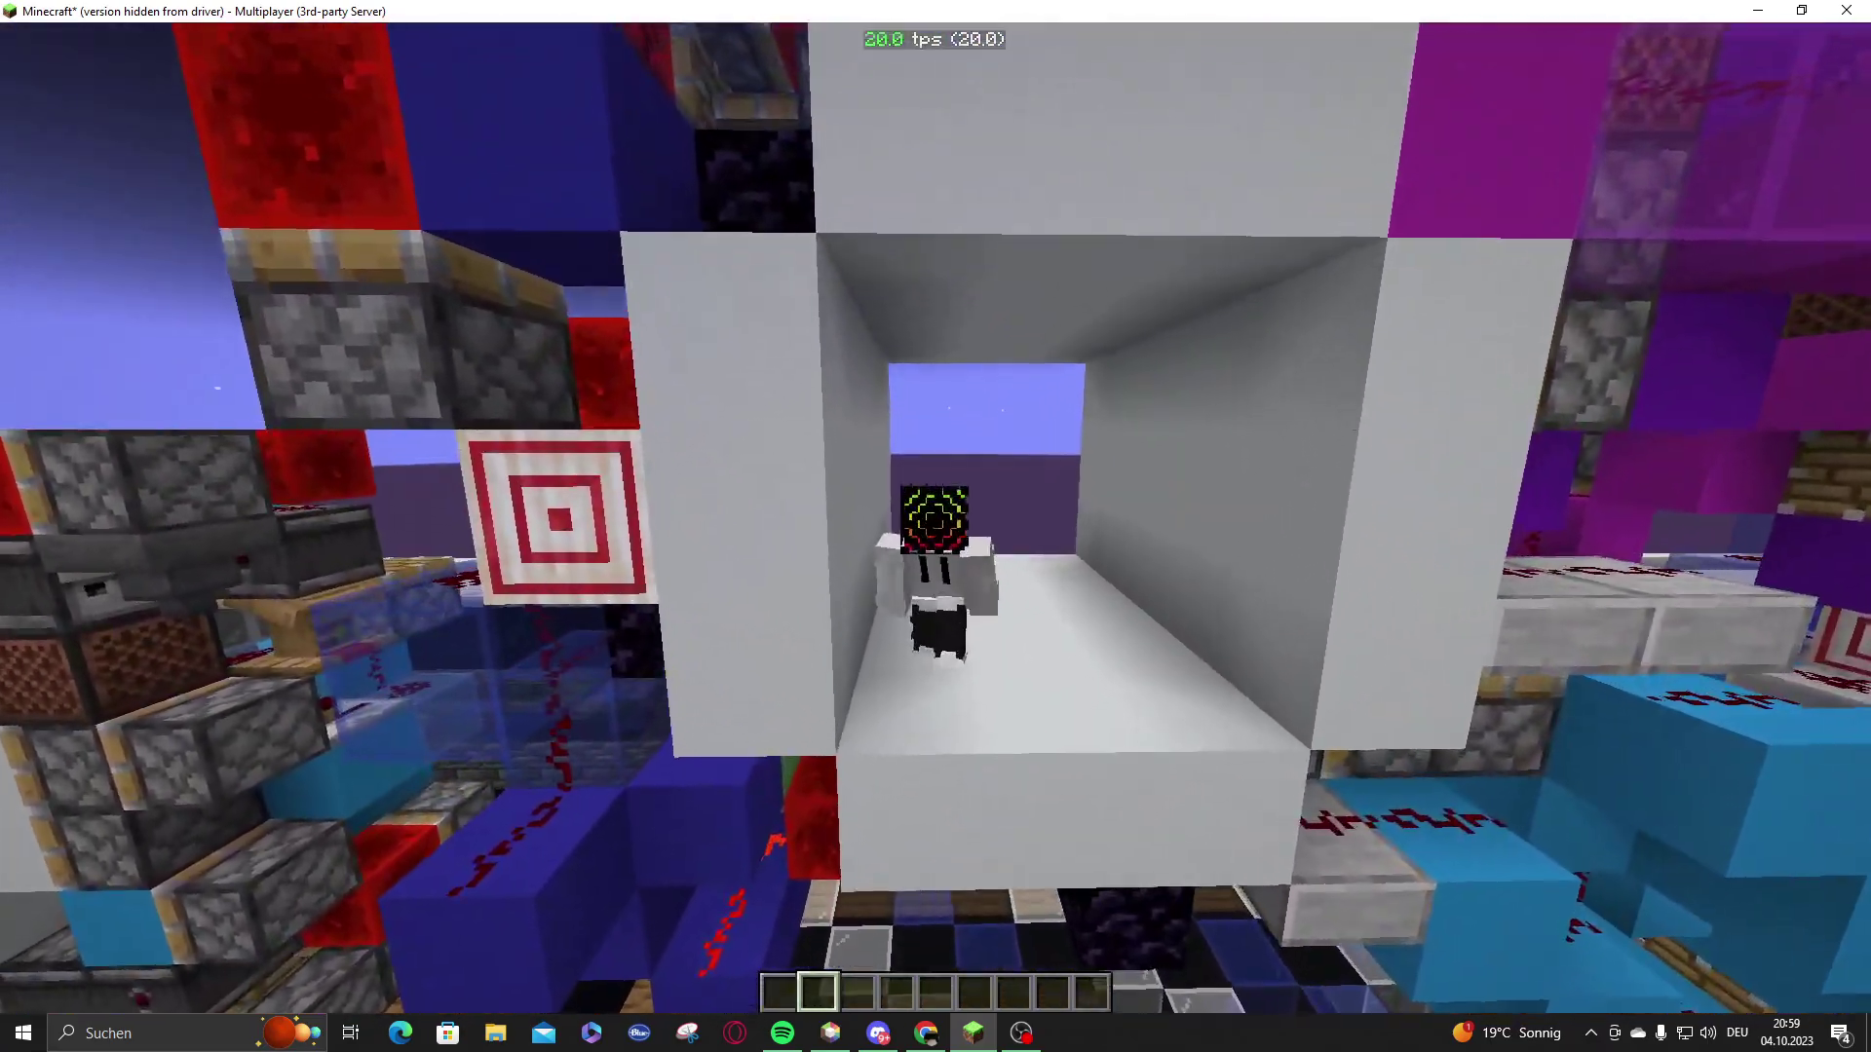
{"action": "key", "text": "w"}
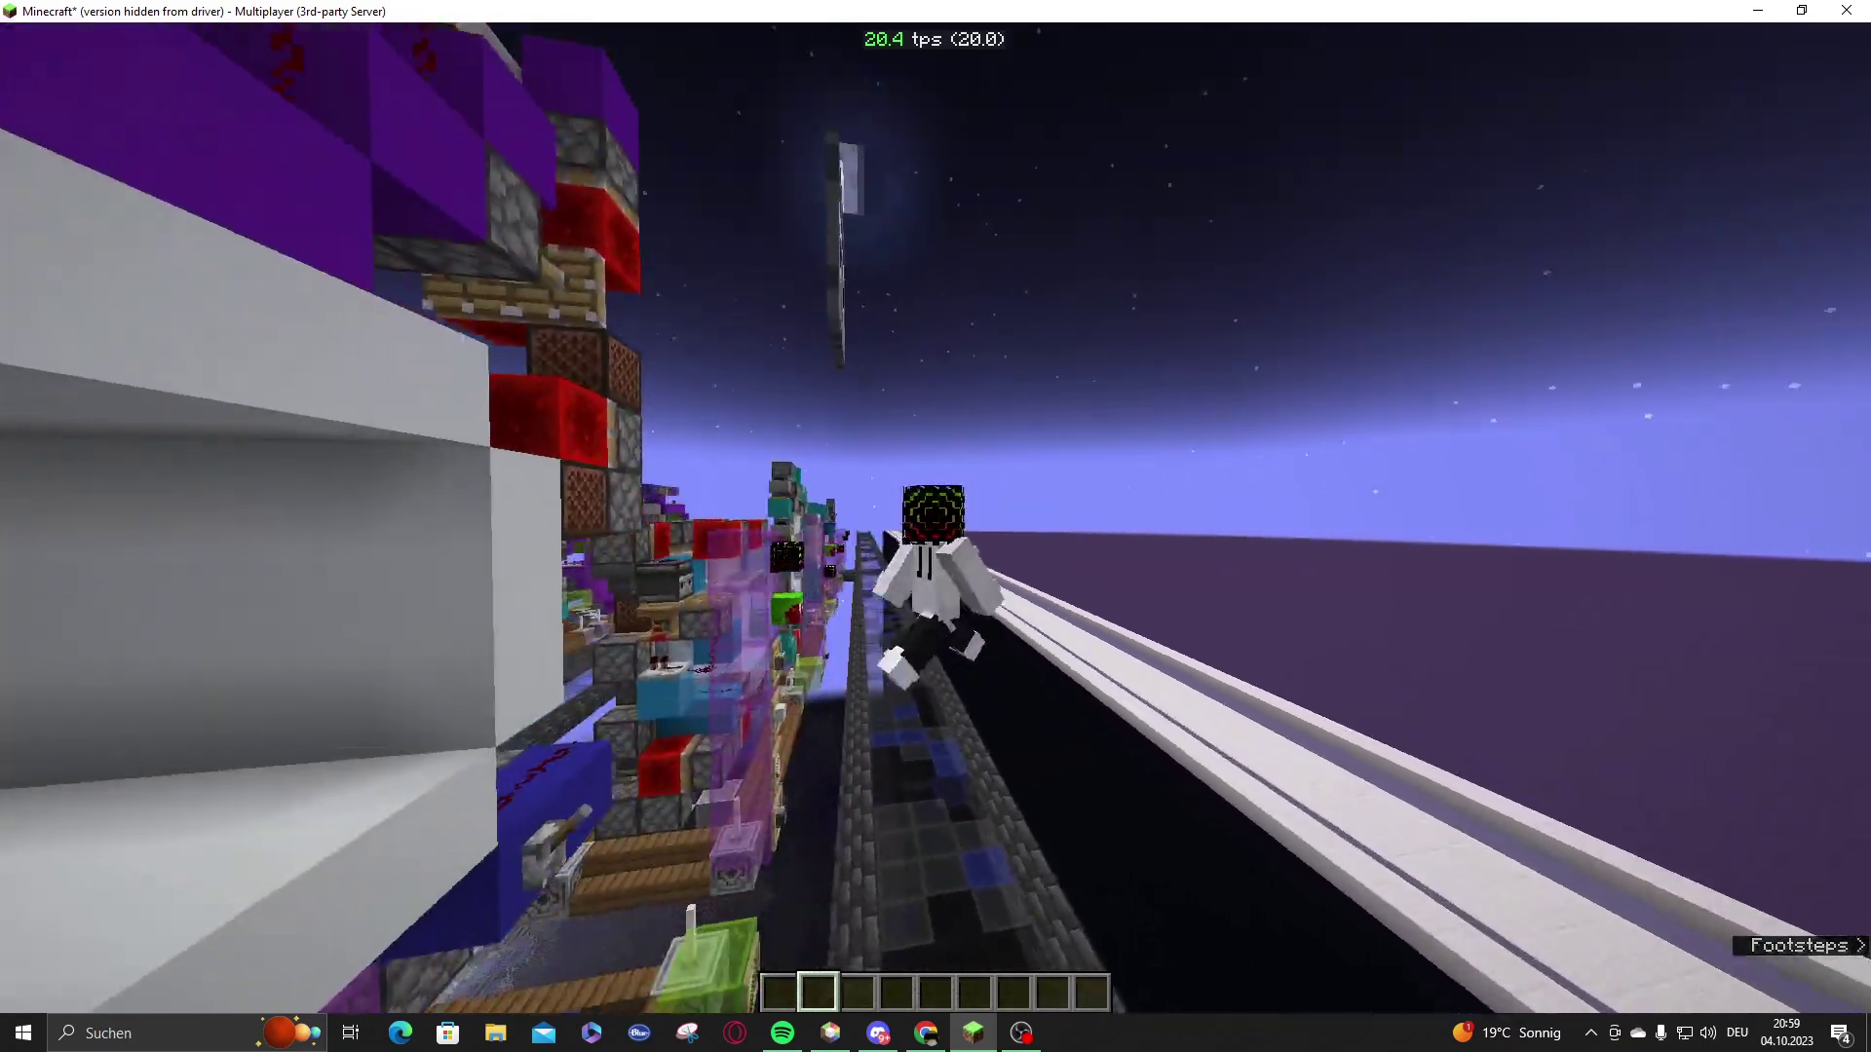
{"action": "key", "text": "w"}
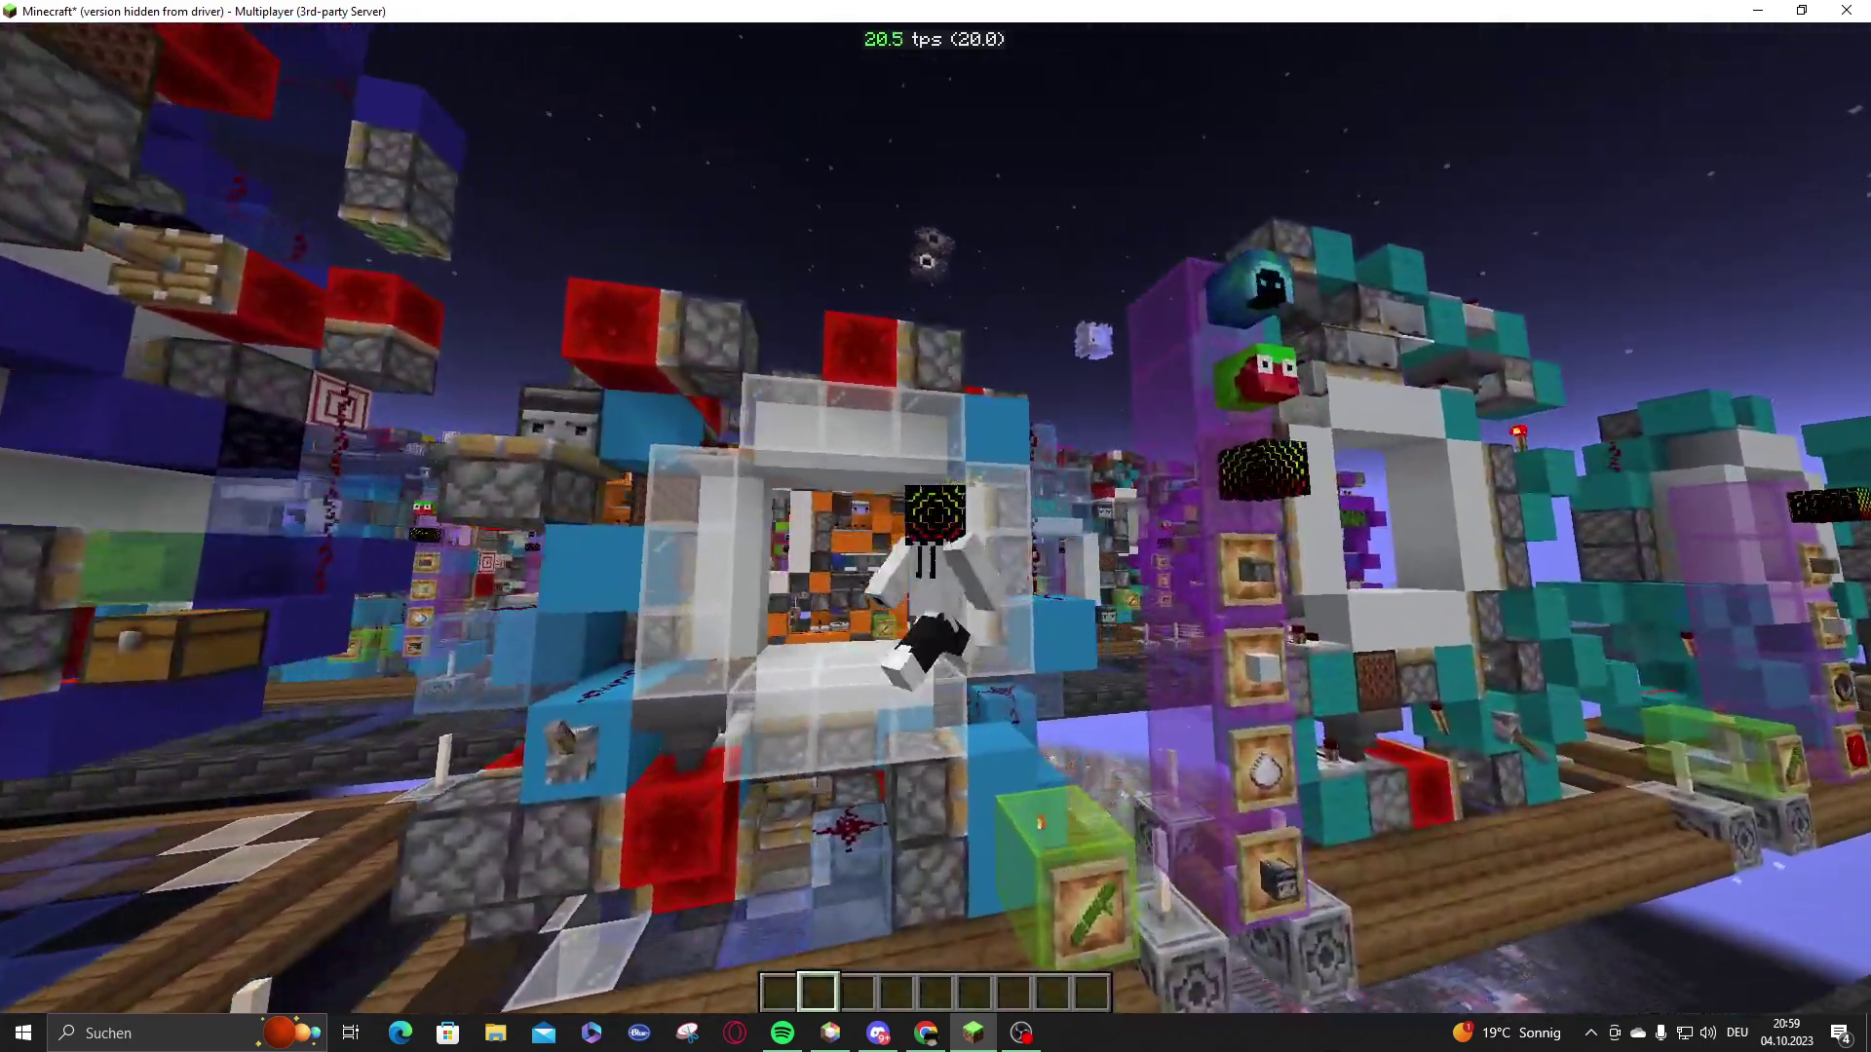
{"action": "key", "text": "s"}
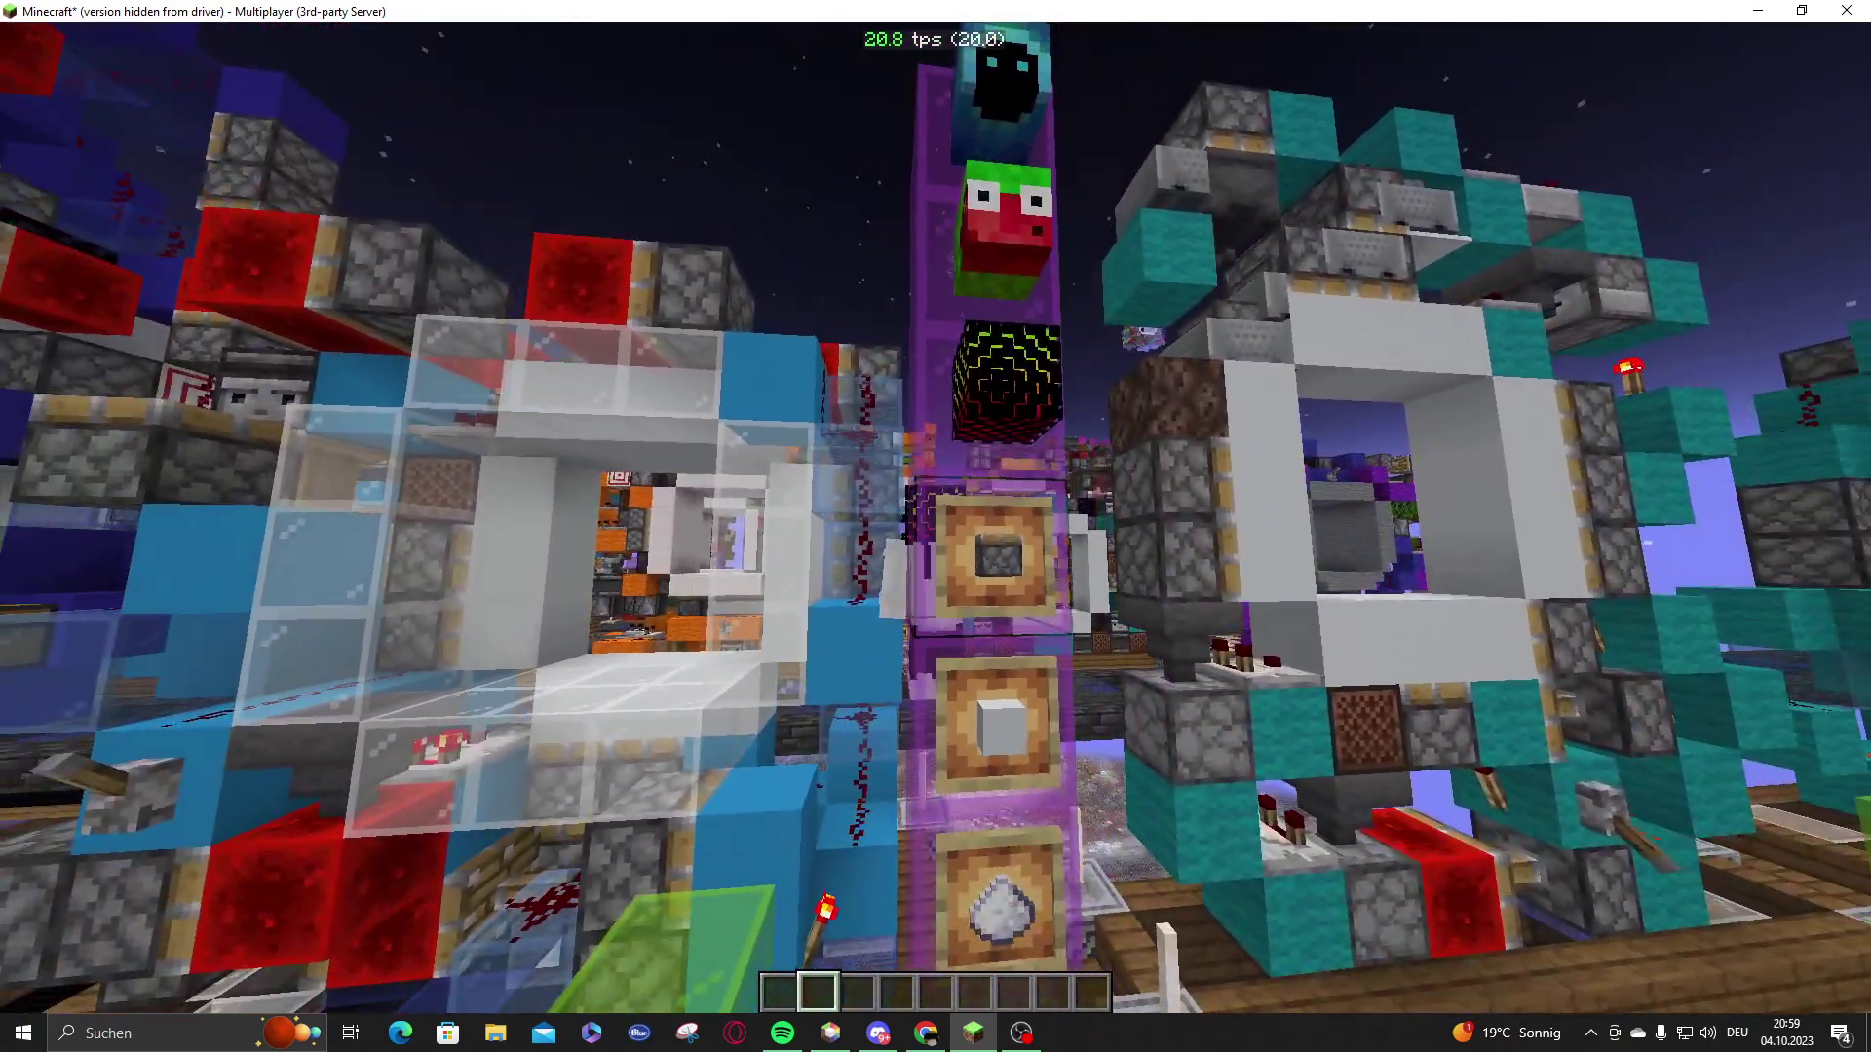
{"action": "key", "text": "w"}
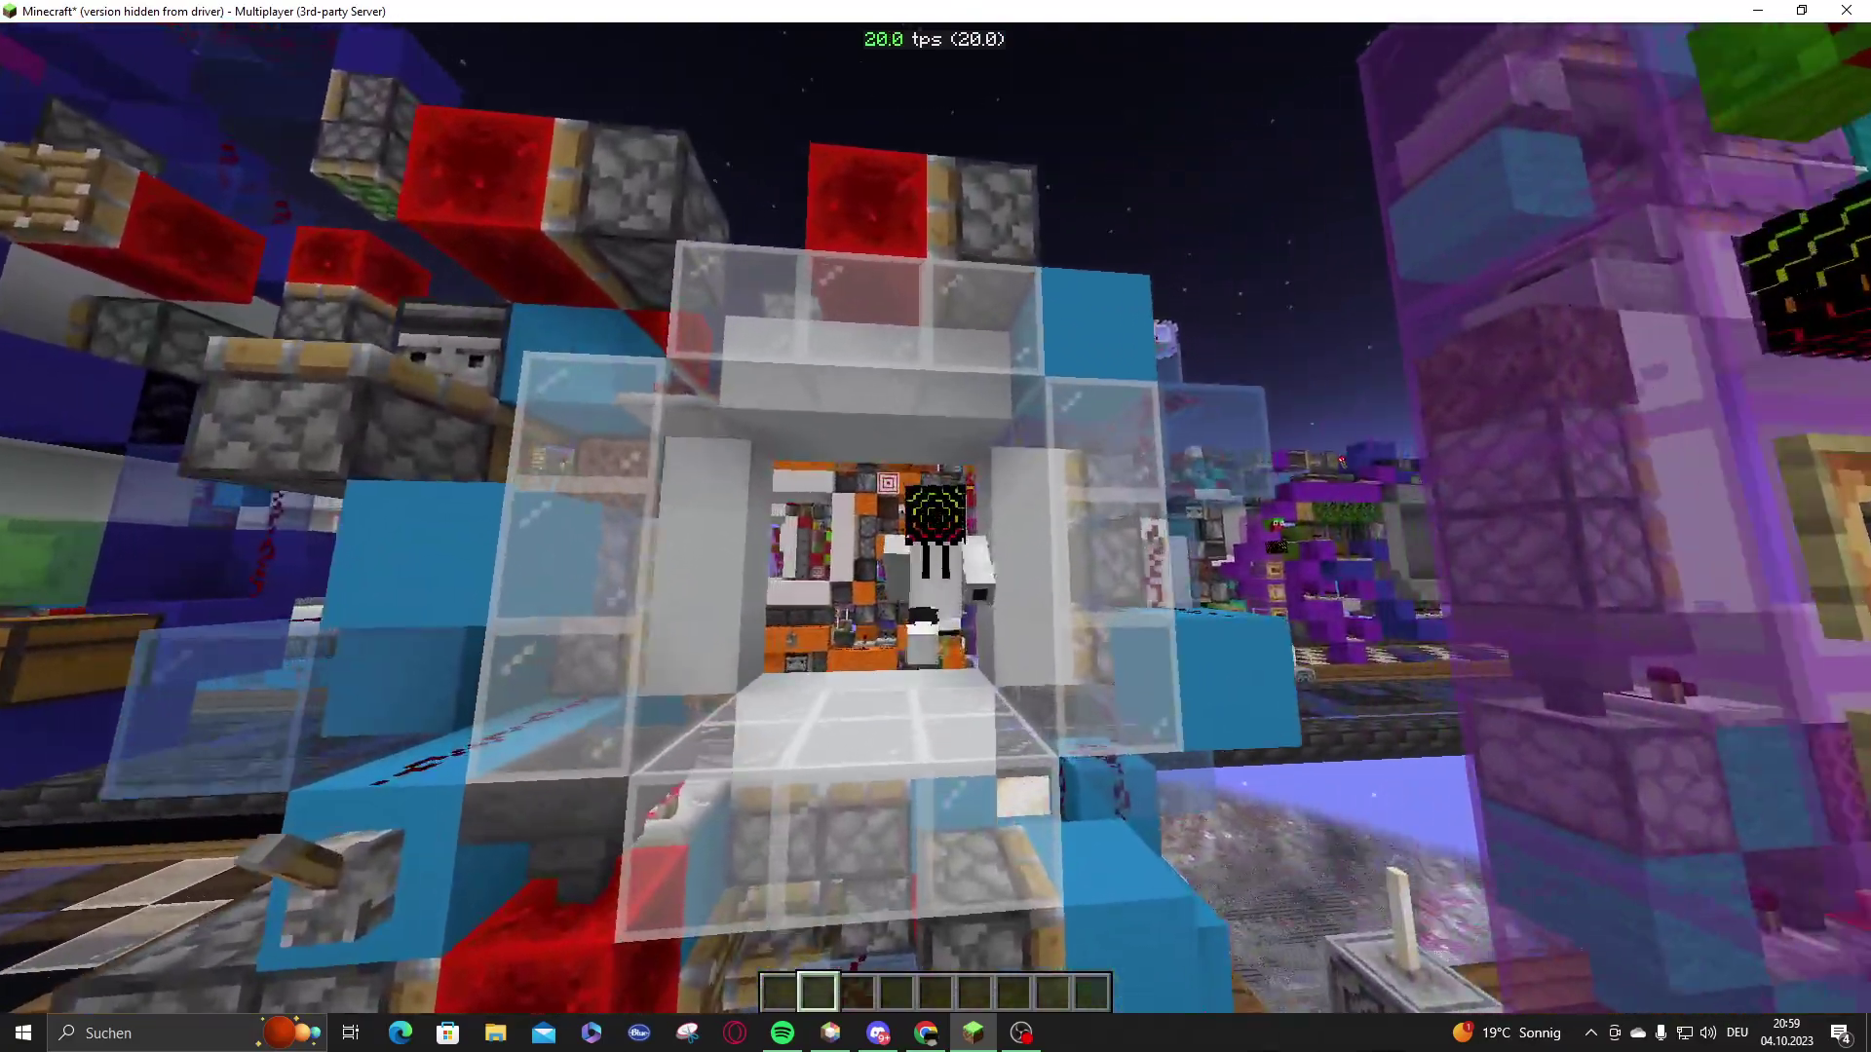
{"action": "key", "text": "w"}
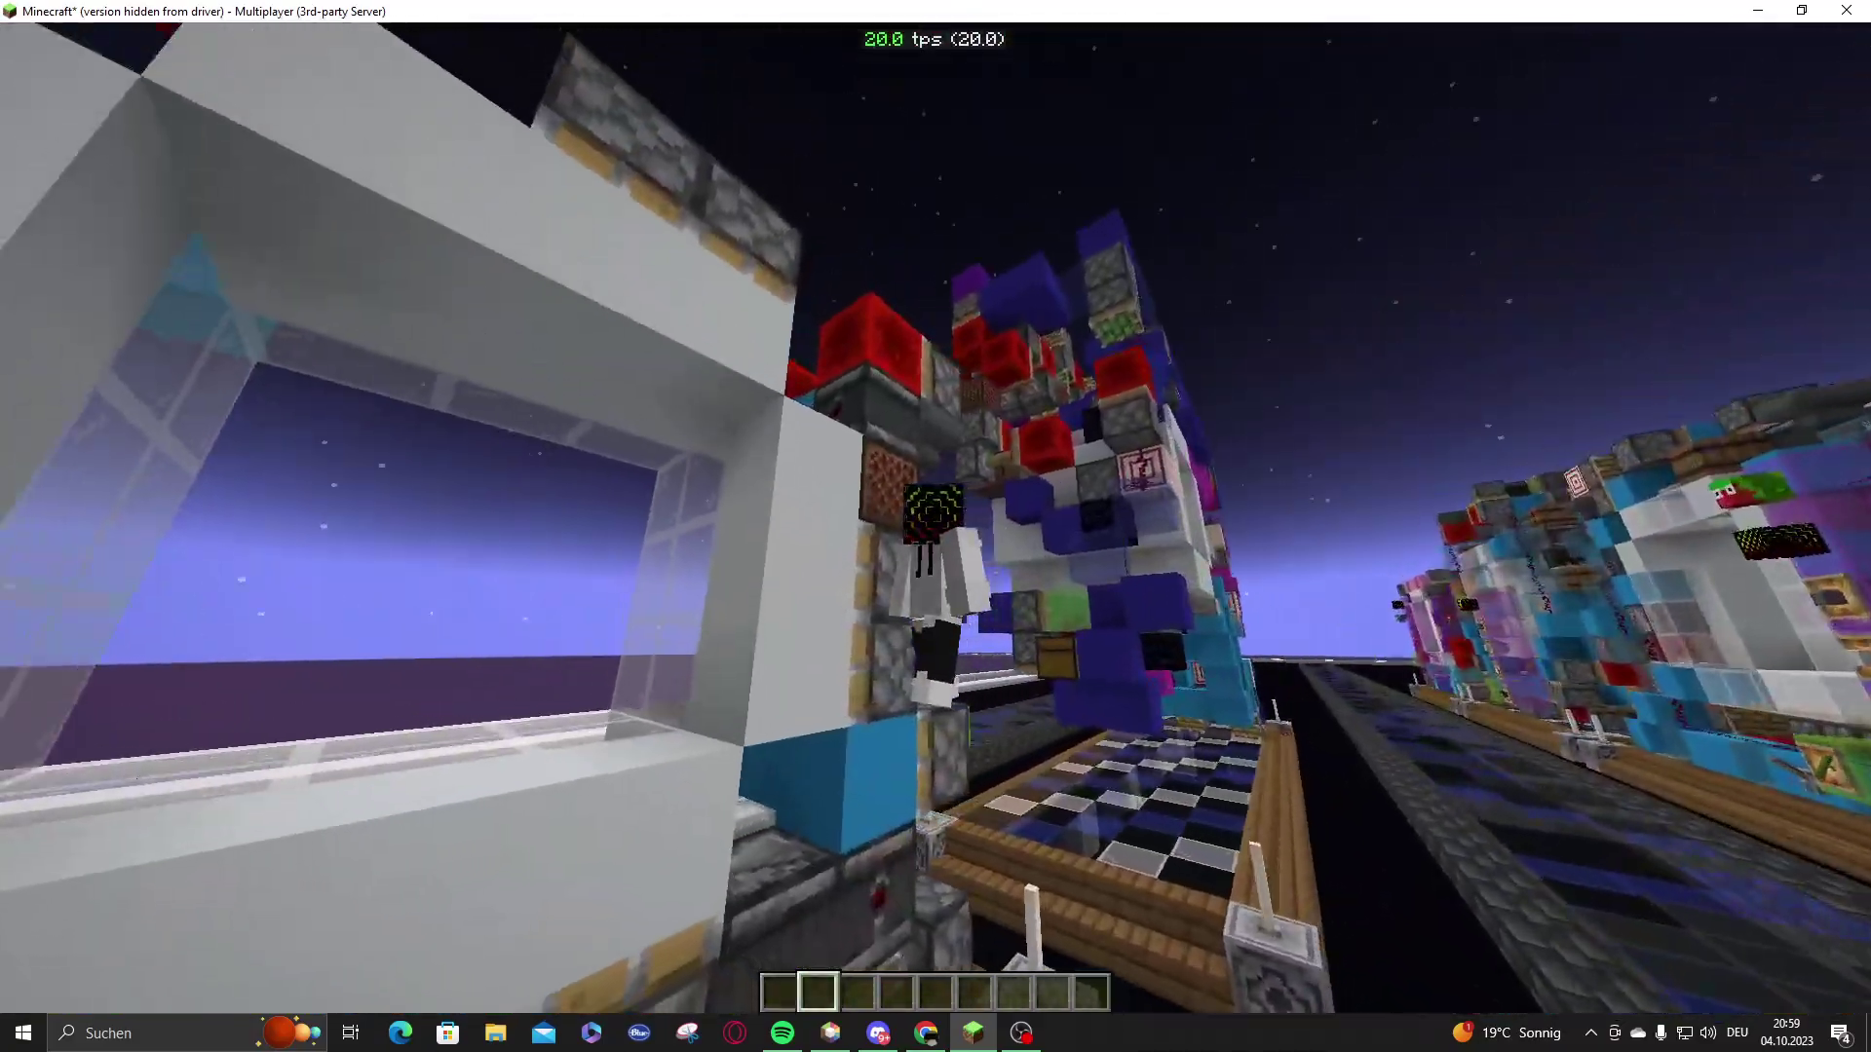
{"action": "key", "text": "w"}
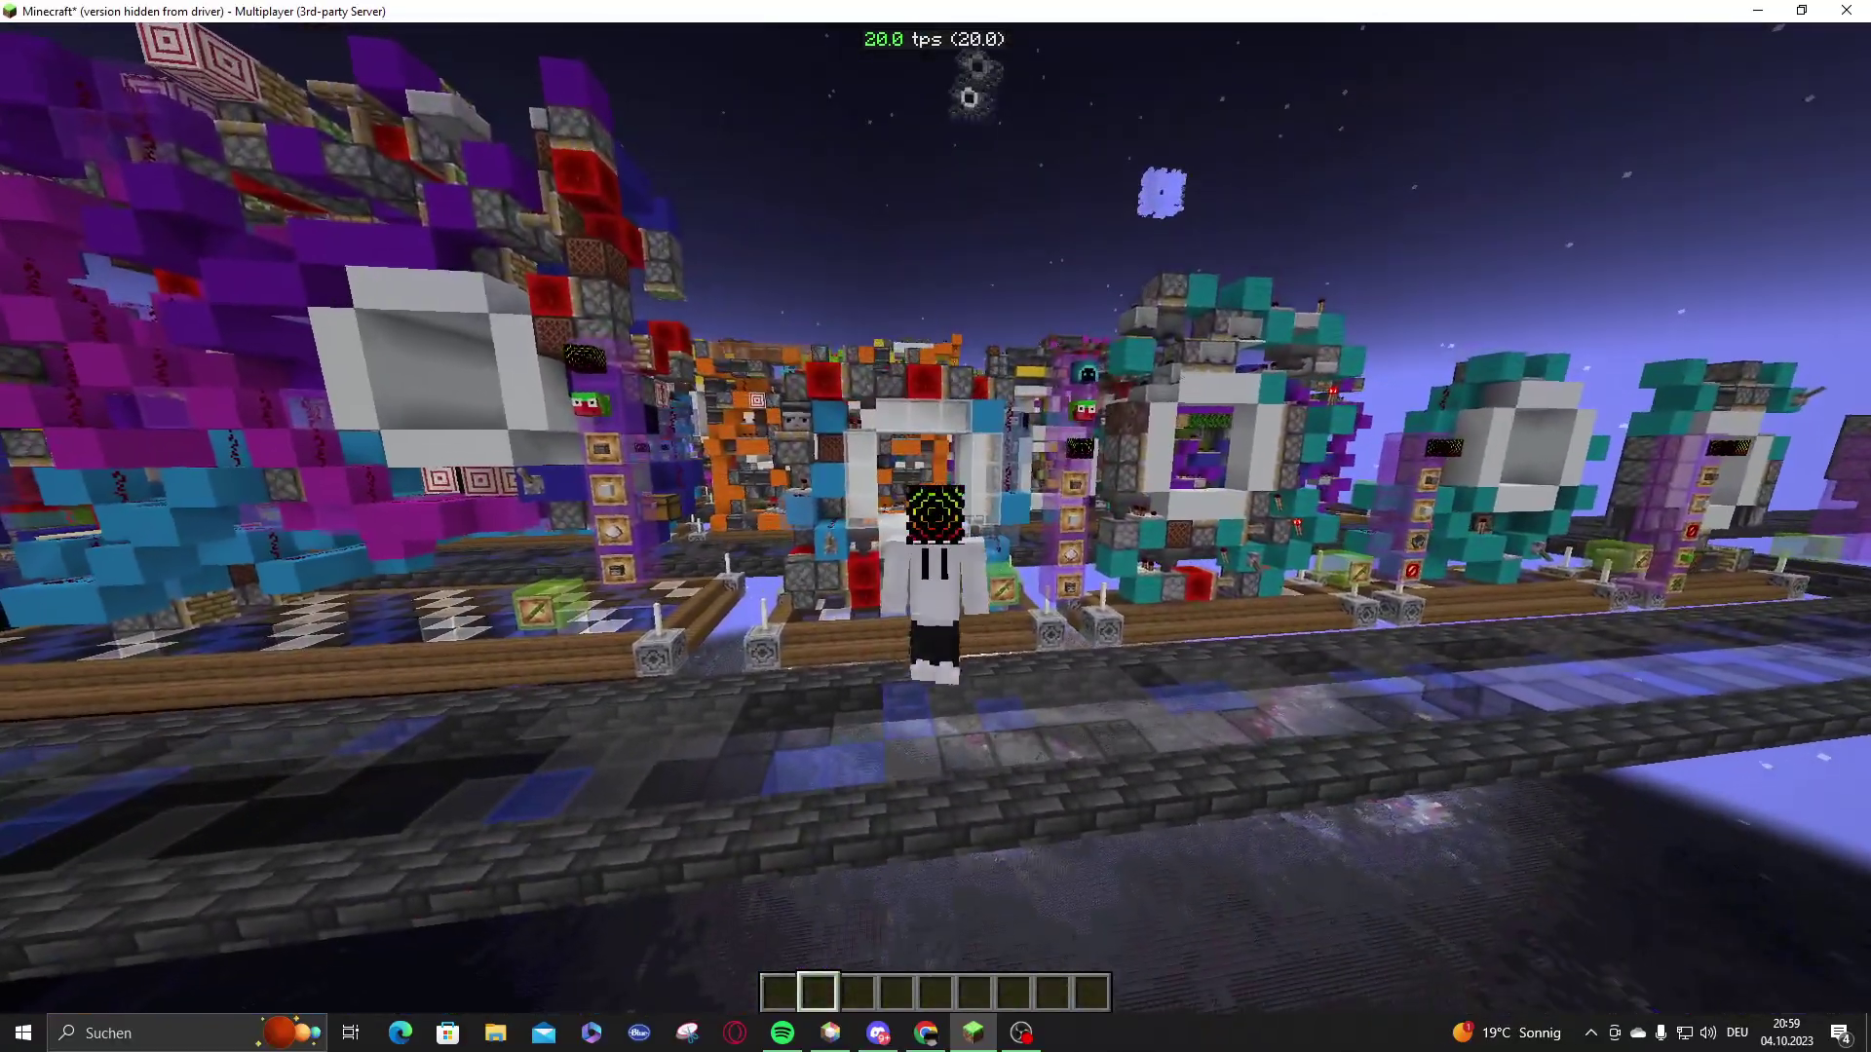
- Pass through the tunnel, level the view, and approach the orange and teal door builds
{"action": "key", "text": "w"}
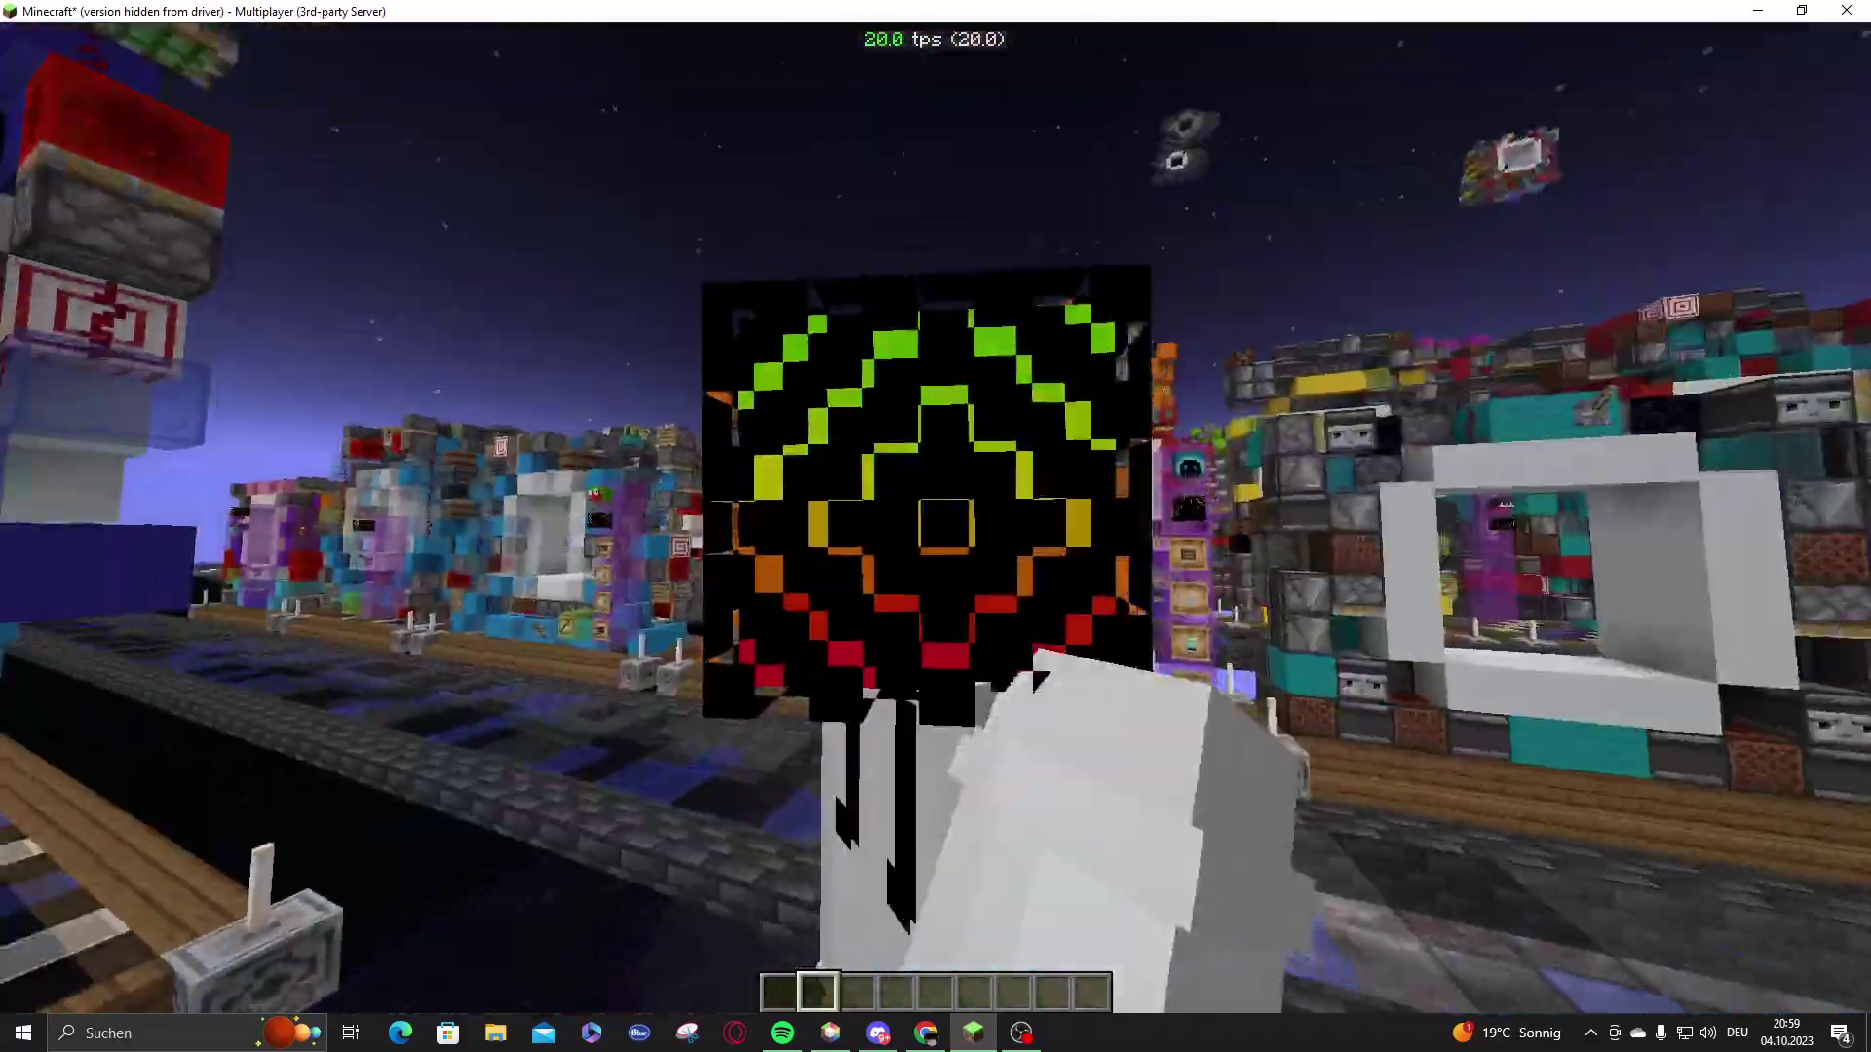
{"action": "key", "text": "w"}
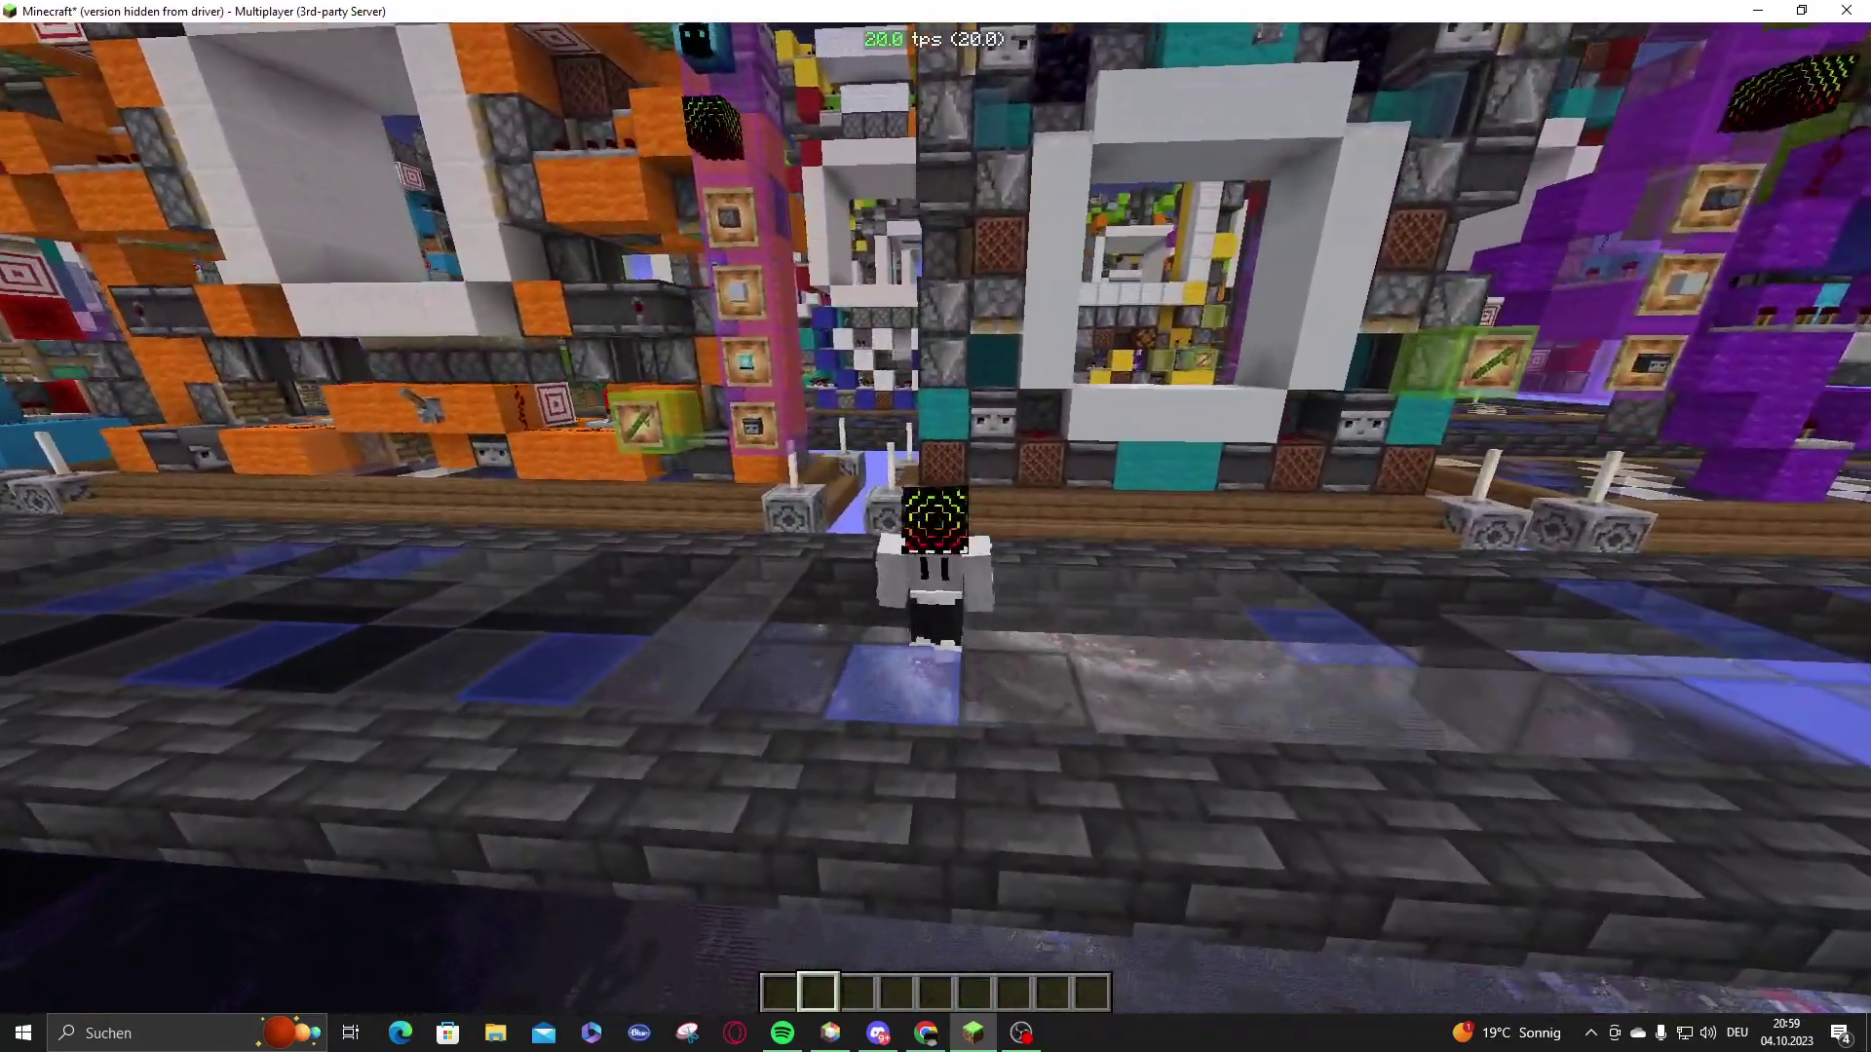
{"action": "key", "text": "w"}
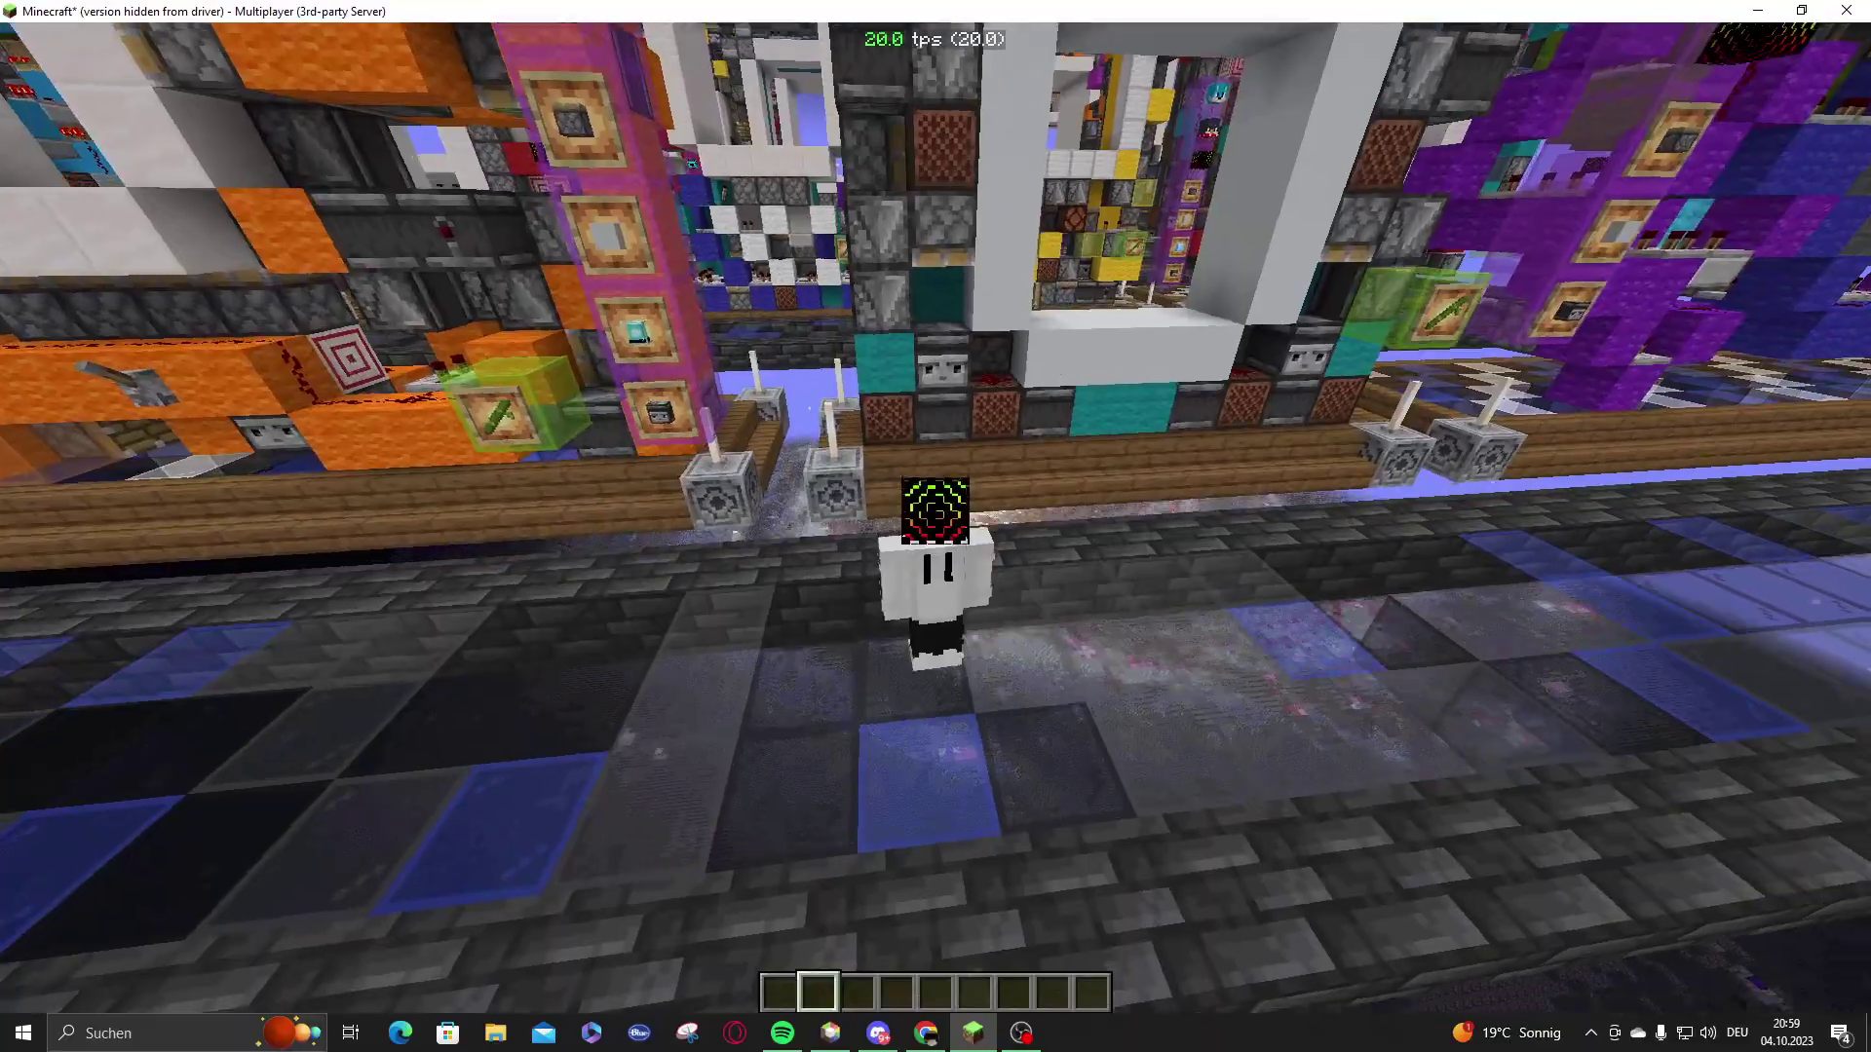